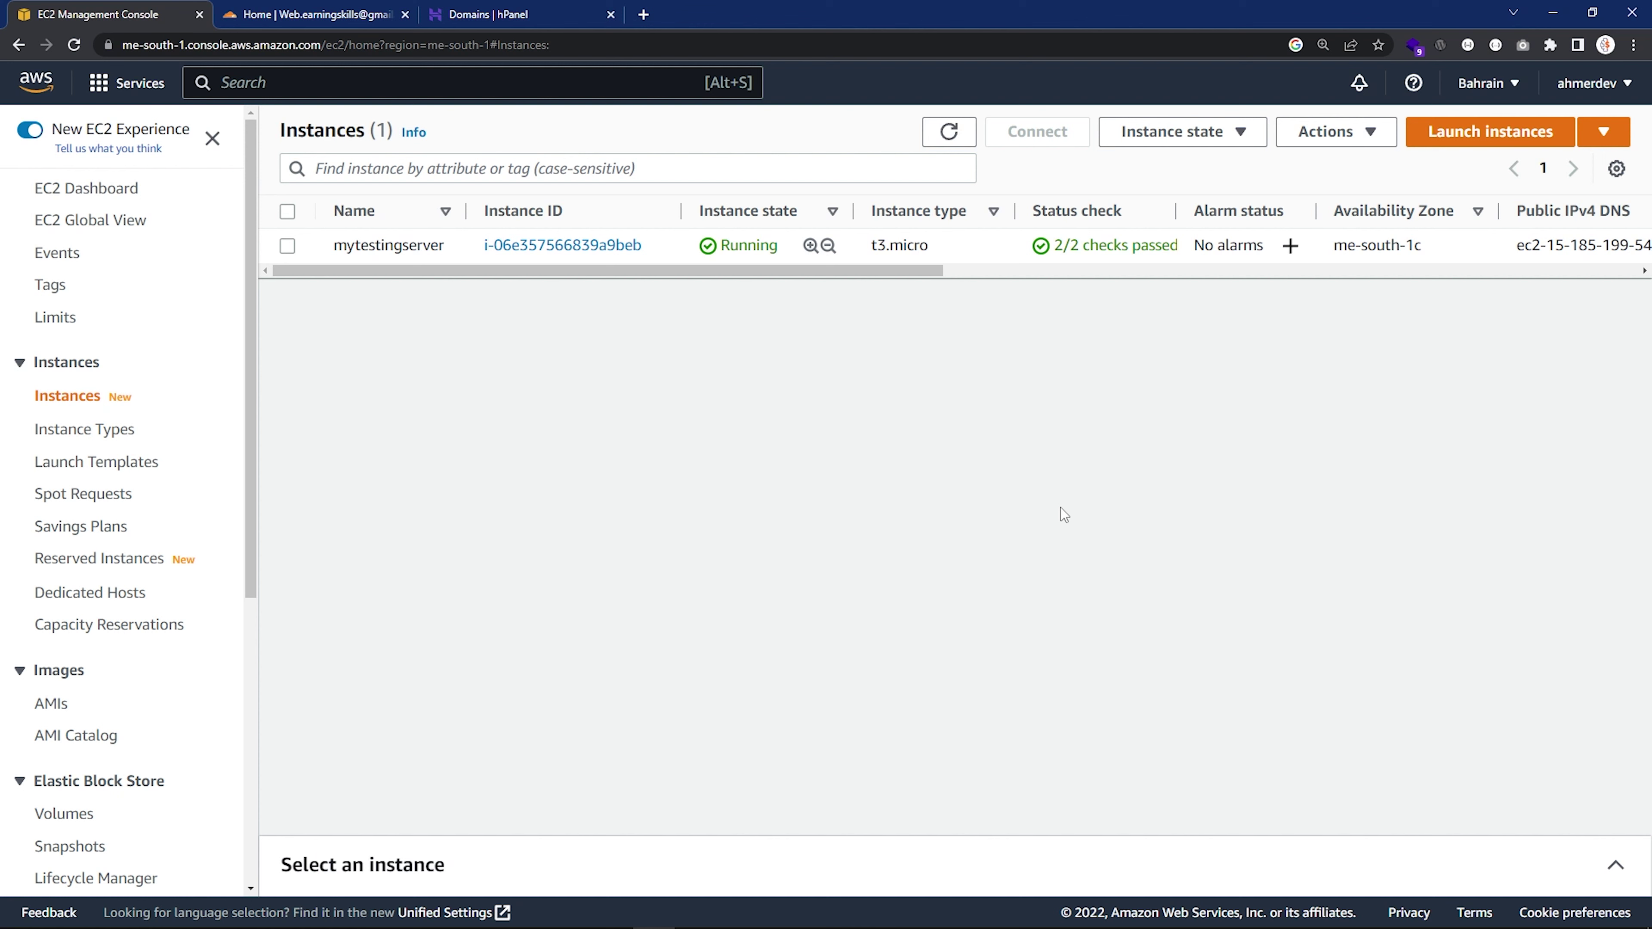
# Step: Open the public IPv4 address of the mytestingserver instance, 15.185.199.54, in a new browser tab
pyautogui.moveTo(906, 269); pyautogui.dragTo(1163, 270)
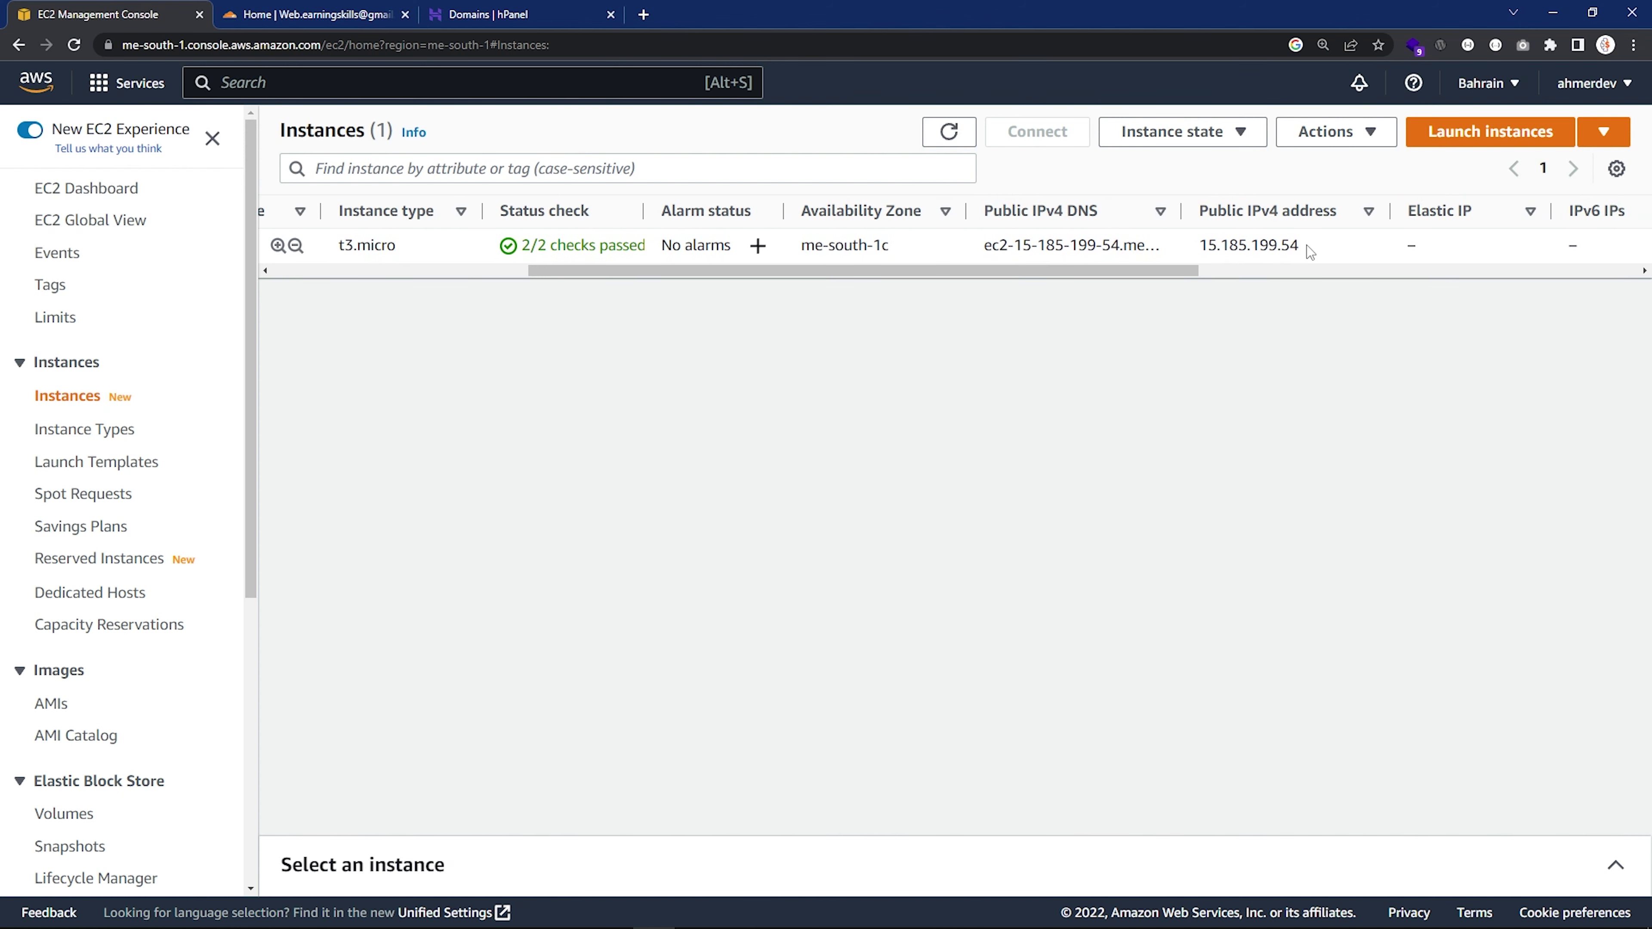
pyautogui.moveTo(1306, 245); pyautogui.dragTo(1198, 246)
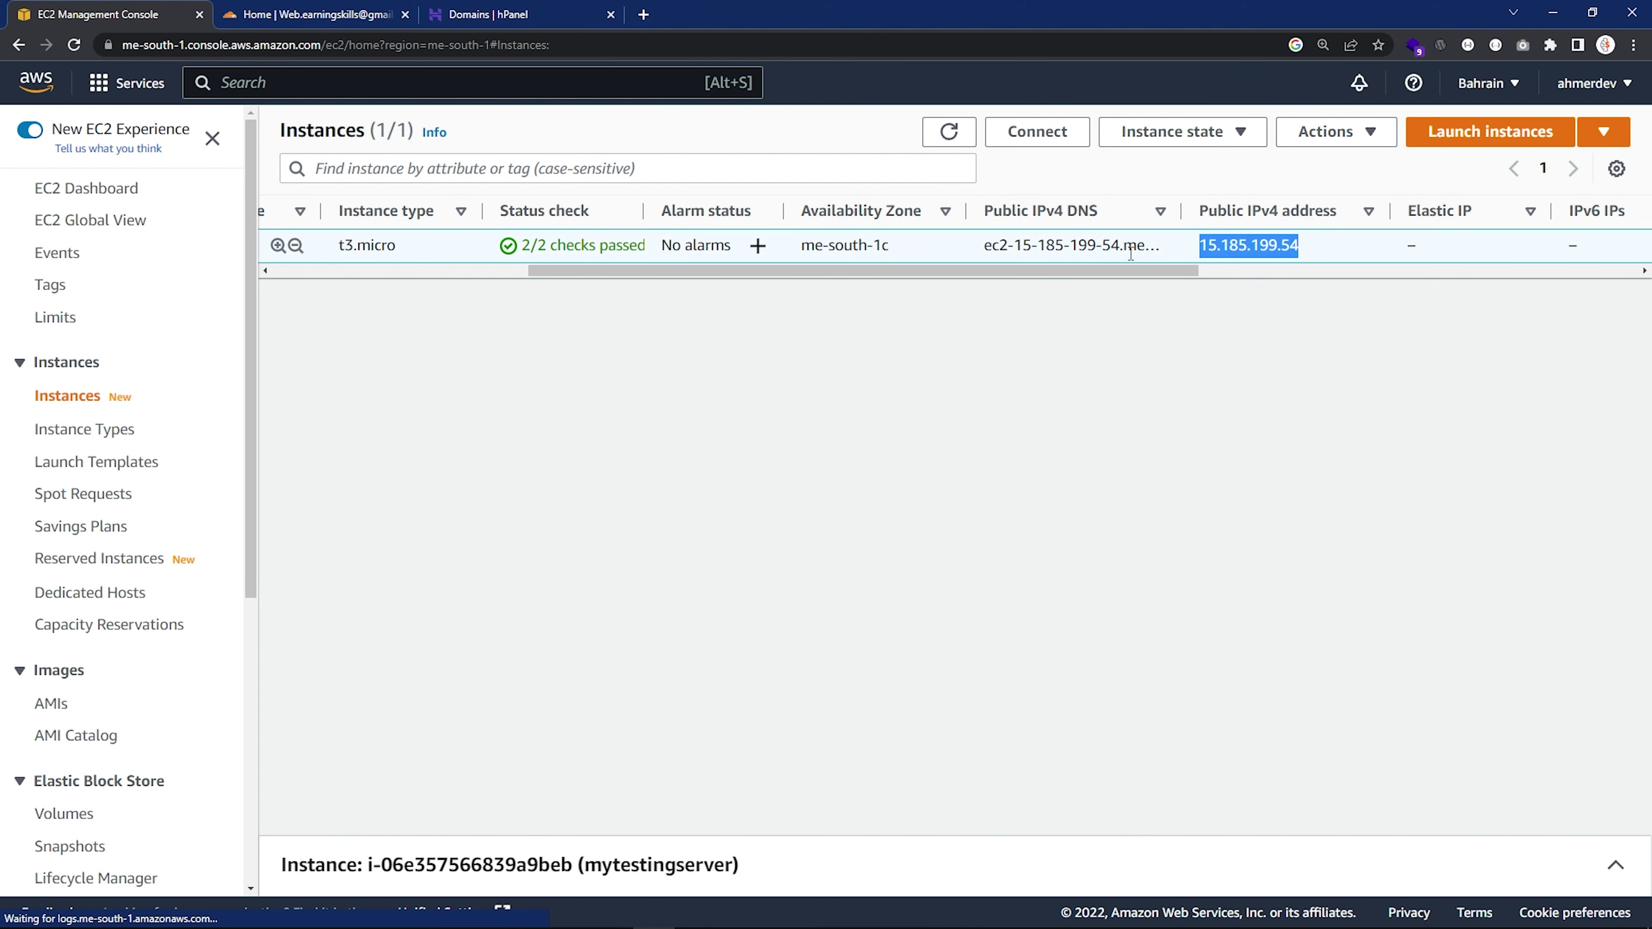
pyautogui.click(643, 14)
pyautogui.write('15.185.199.54')
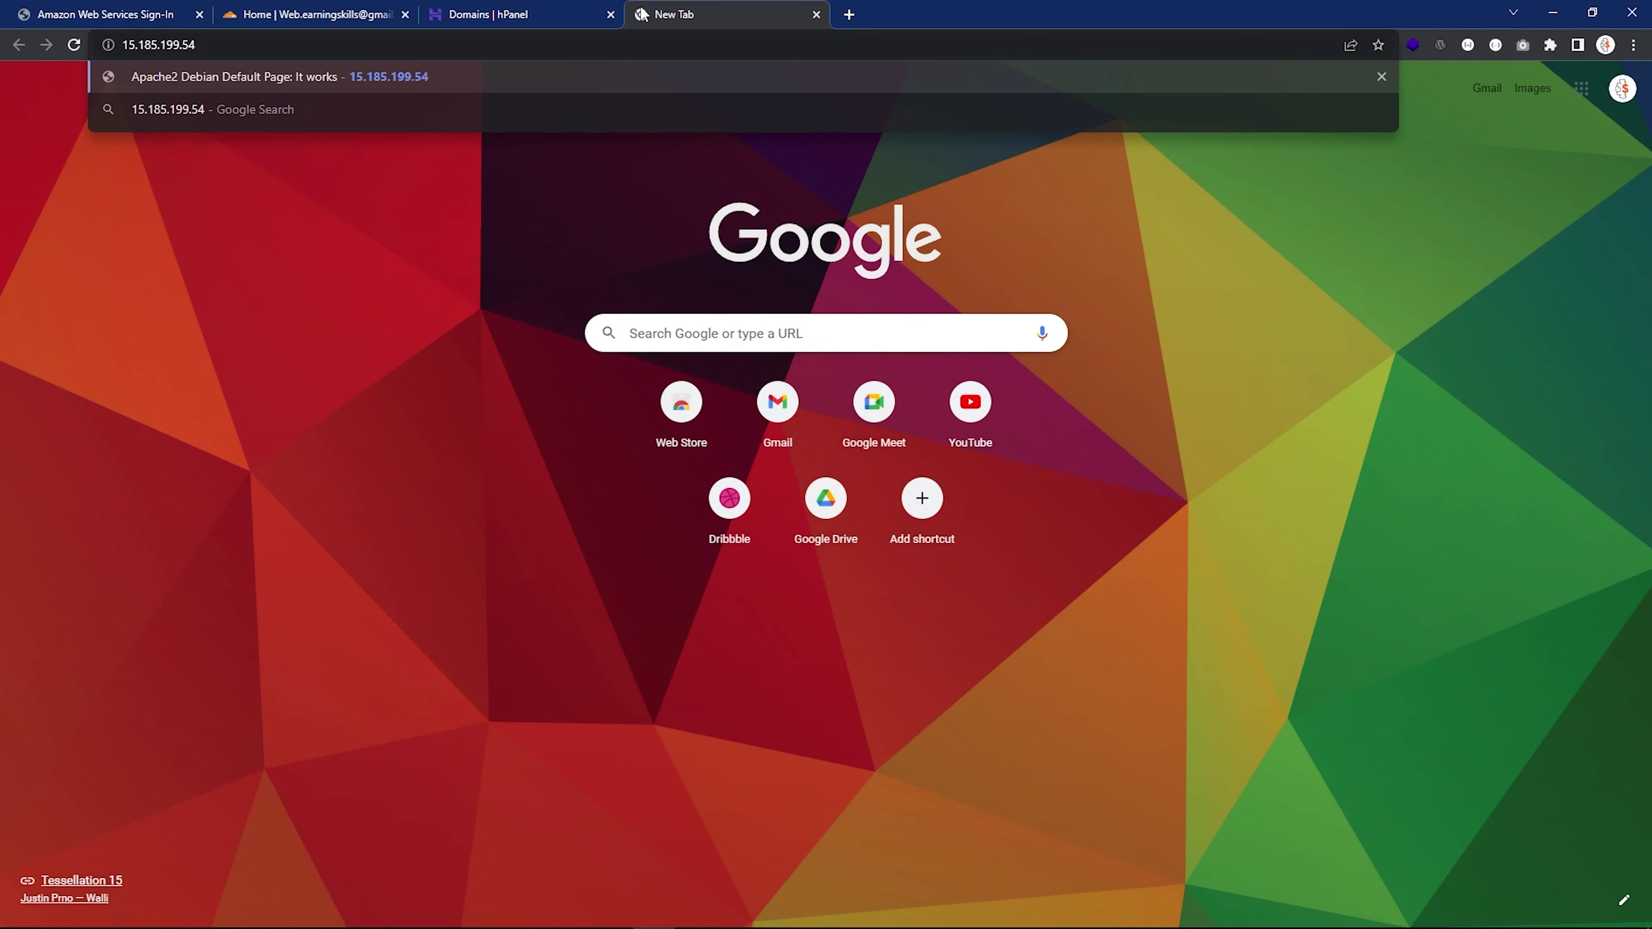
pyautogui.press('Return')
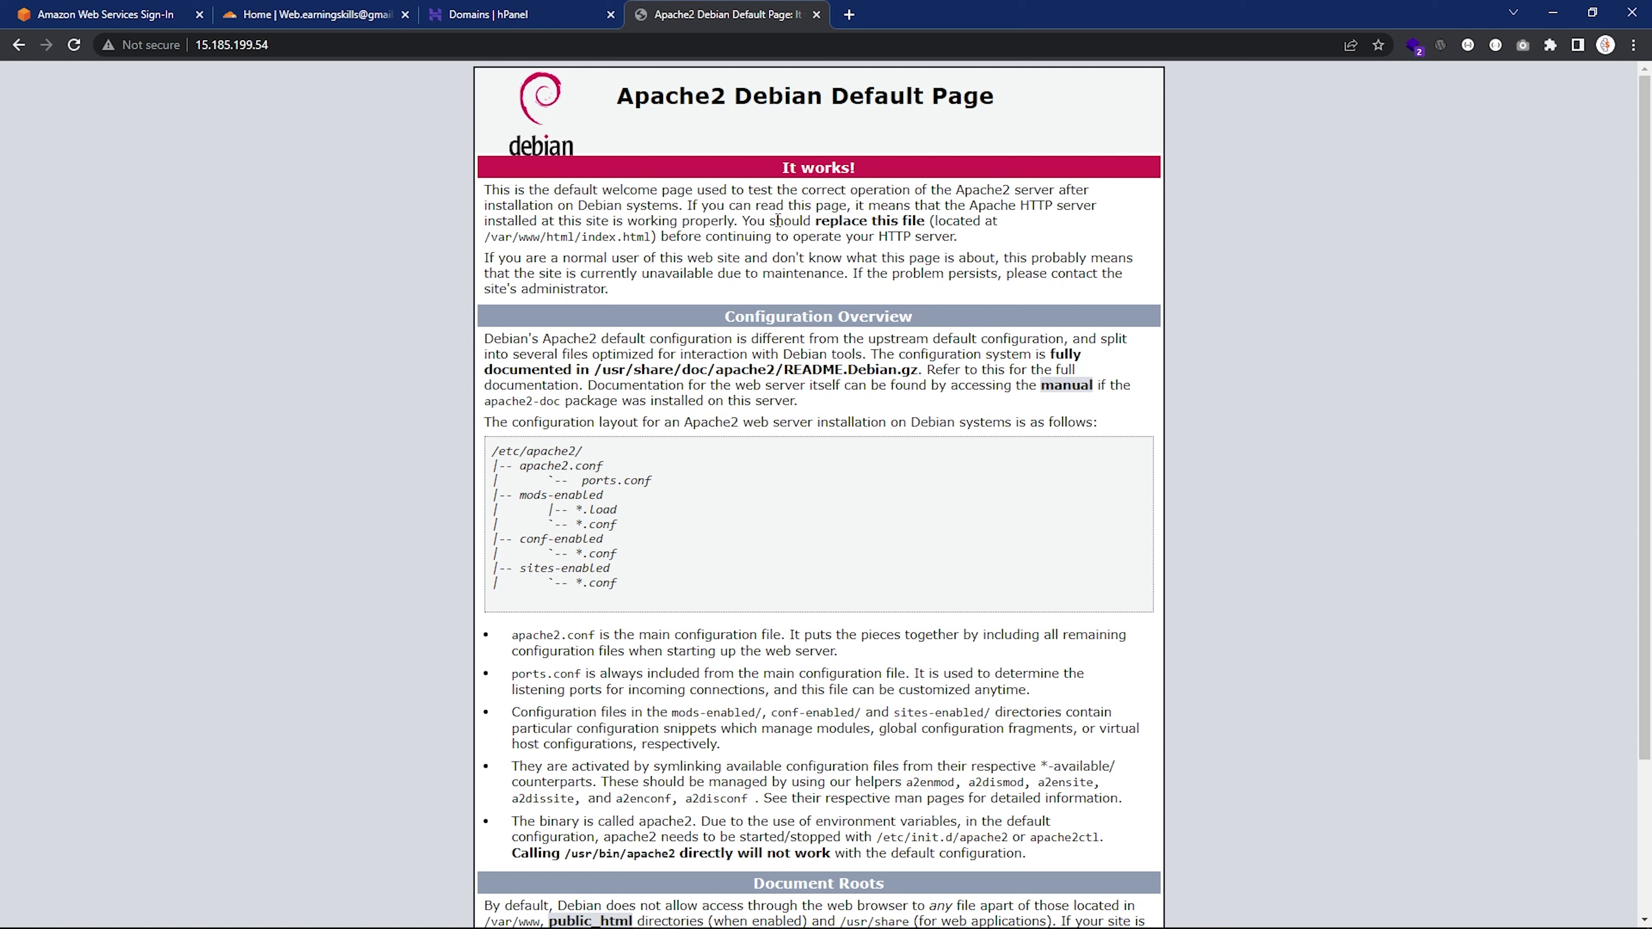
# Step: Examine the connection security details of the site at 15.185.199.54
pyautogui.click(283, 46)
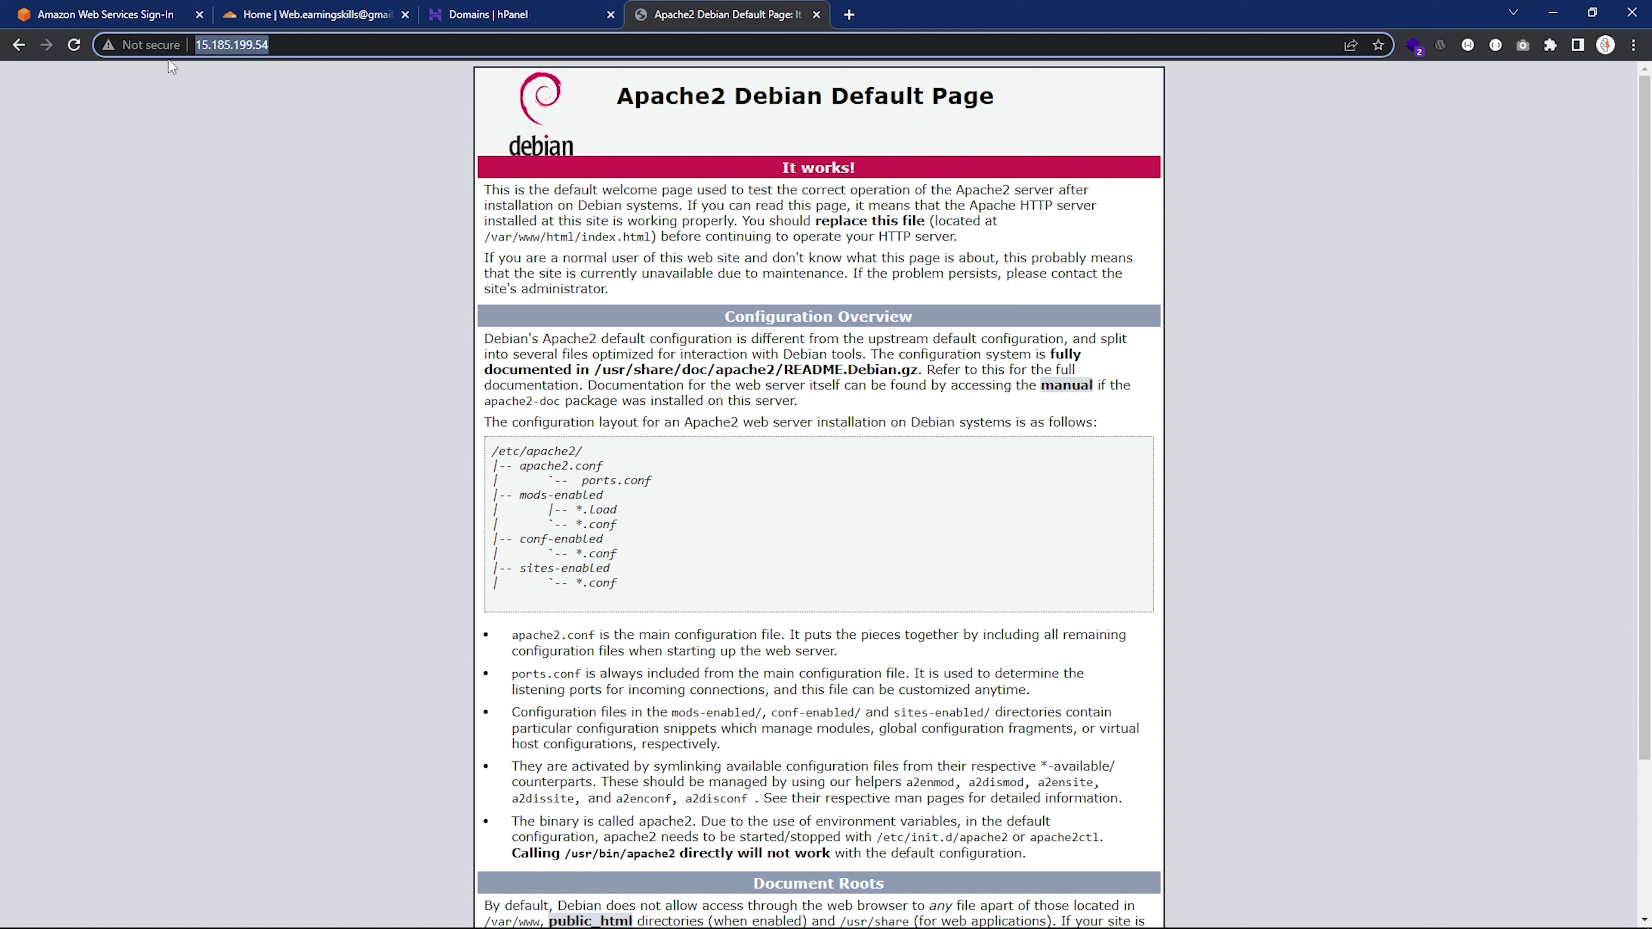
pyautogui.click(149, 45)
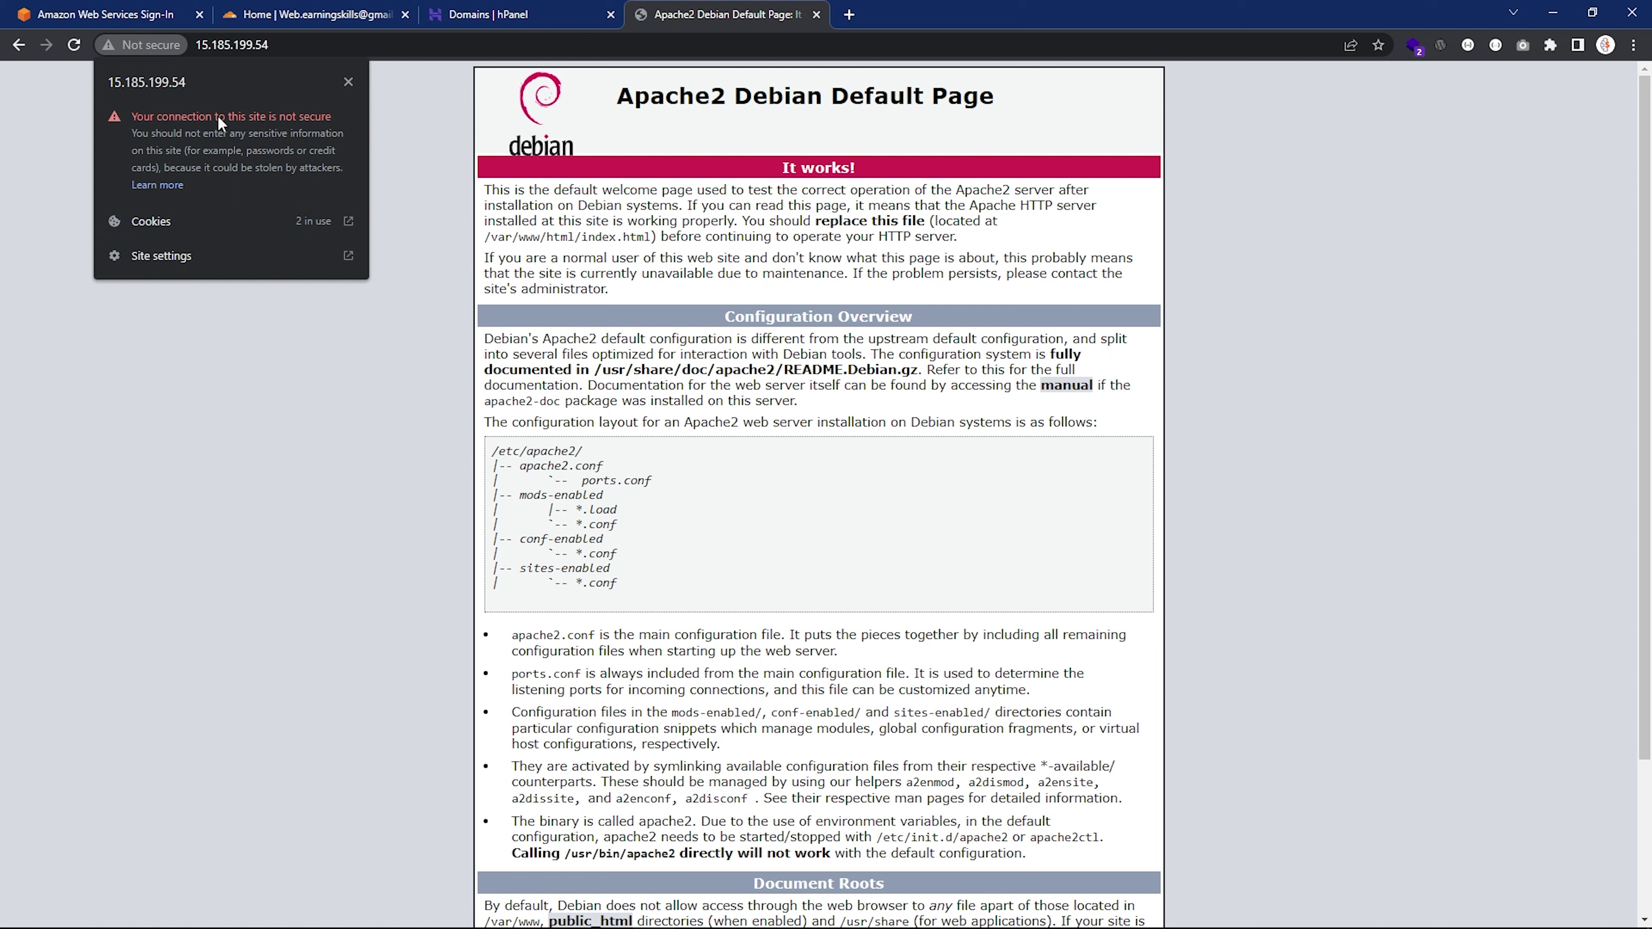
pyautogui.click(348, 83)
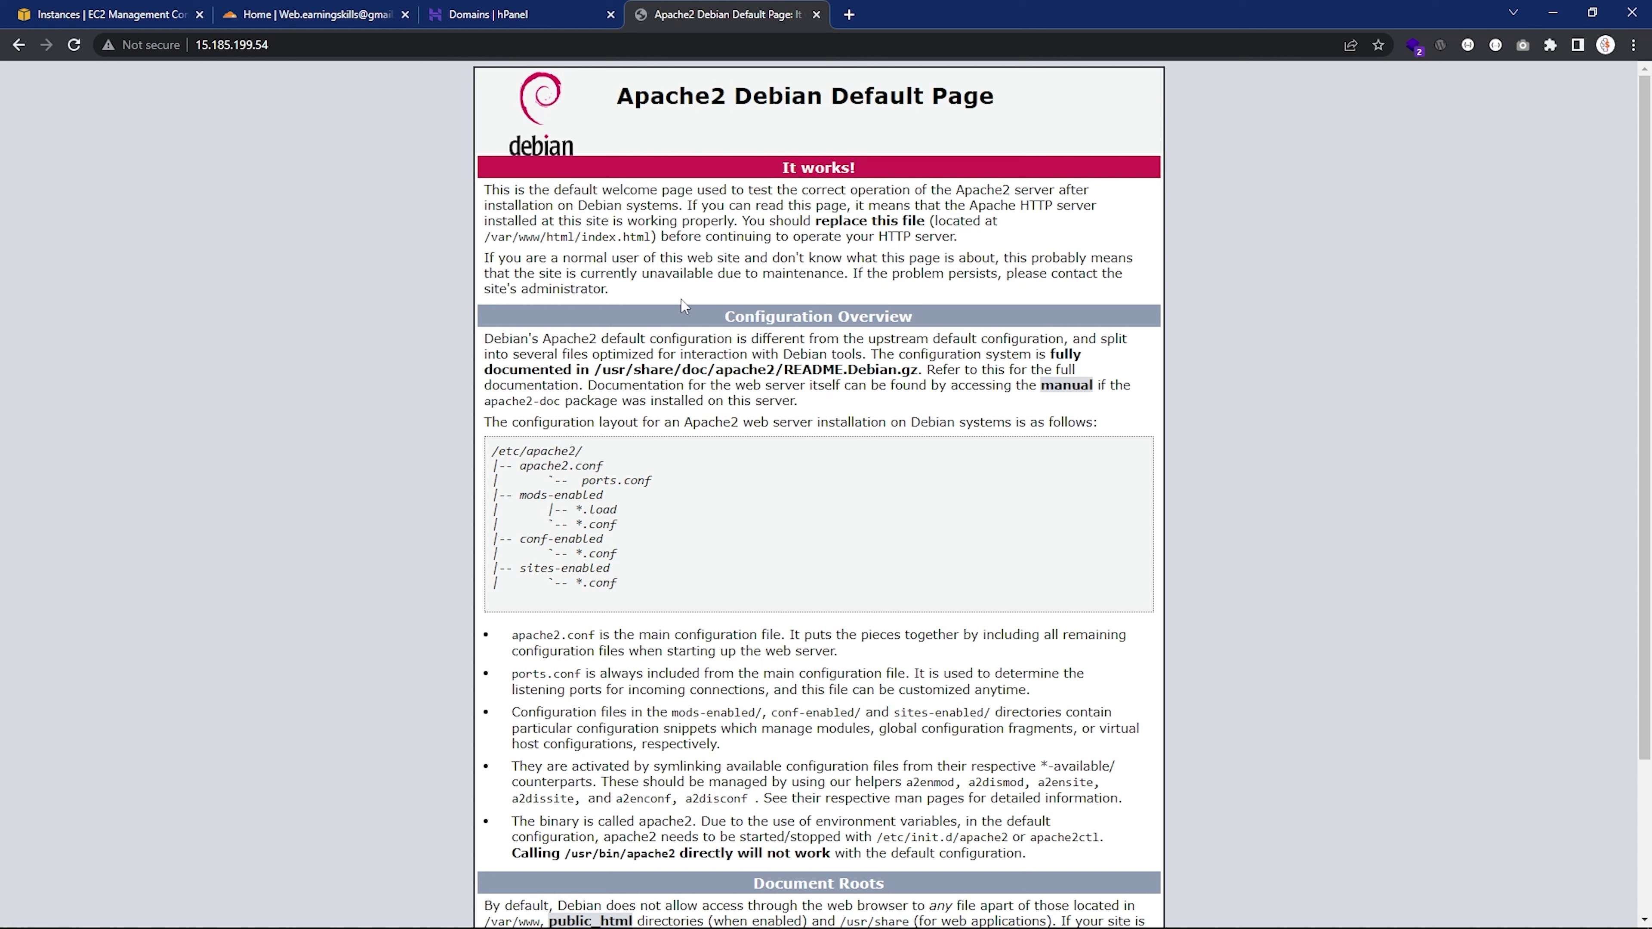
# Step: In the EC2 console, delete the HTTPS inbound rule from the launch-wizard-1 security group and save the rules
pyautogui.click(107, 14)
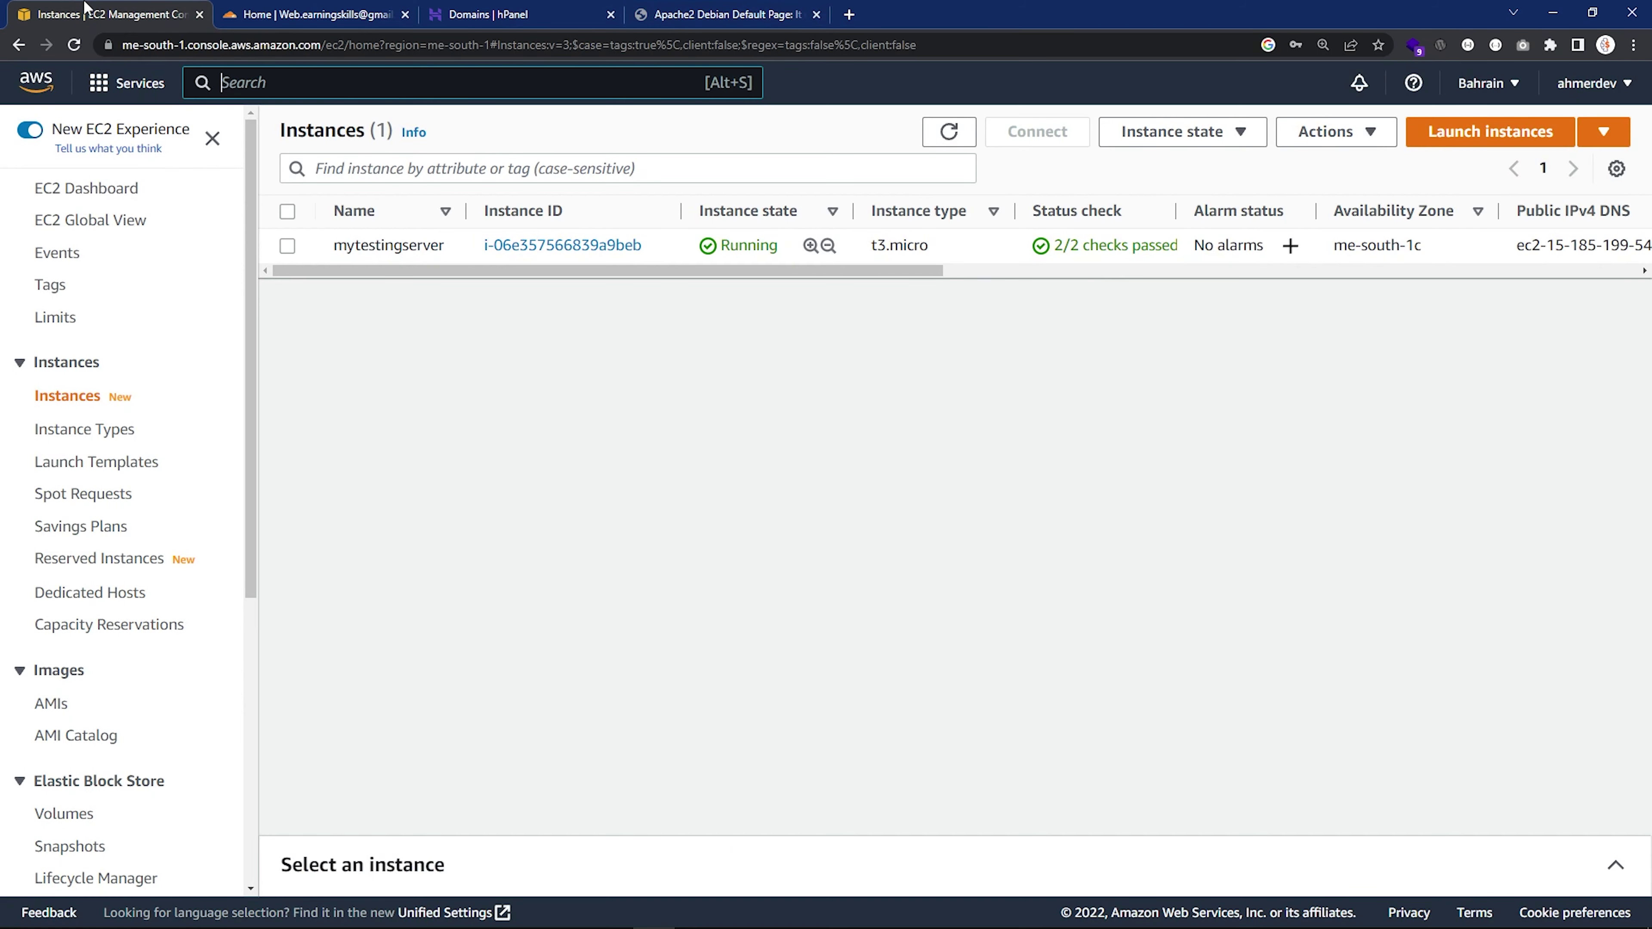
pyautogui.scroll(-5, 235, 464)
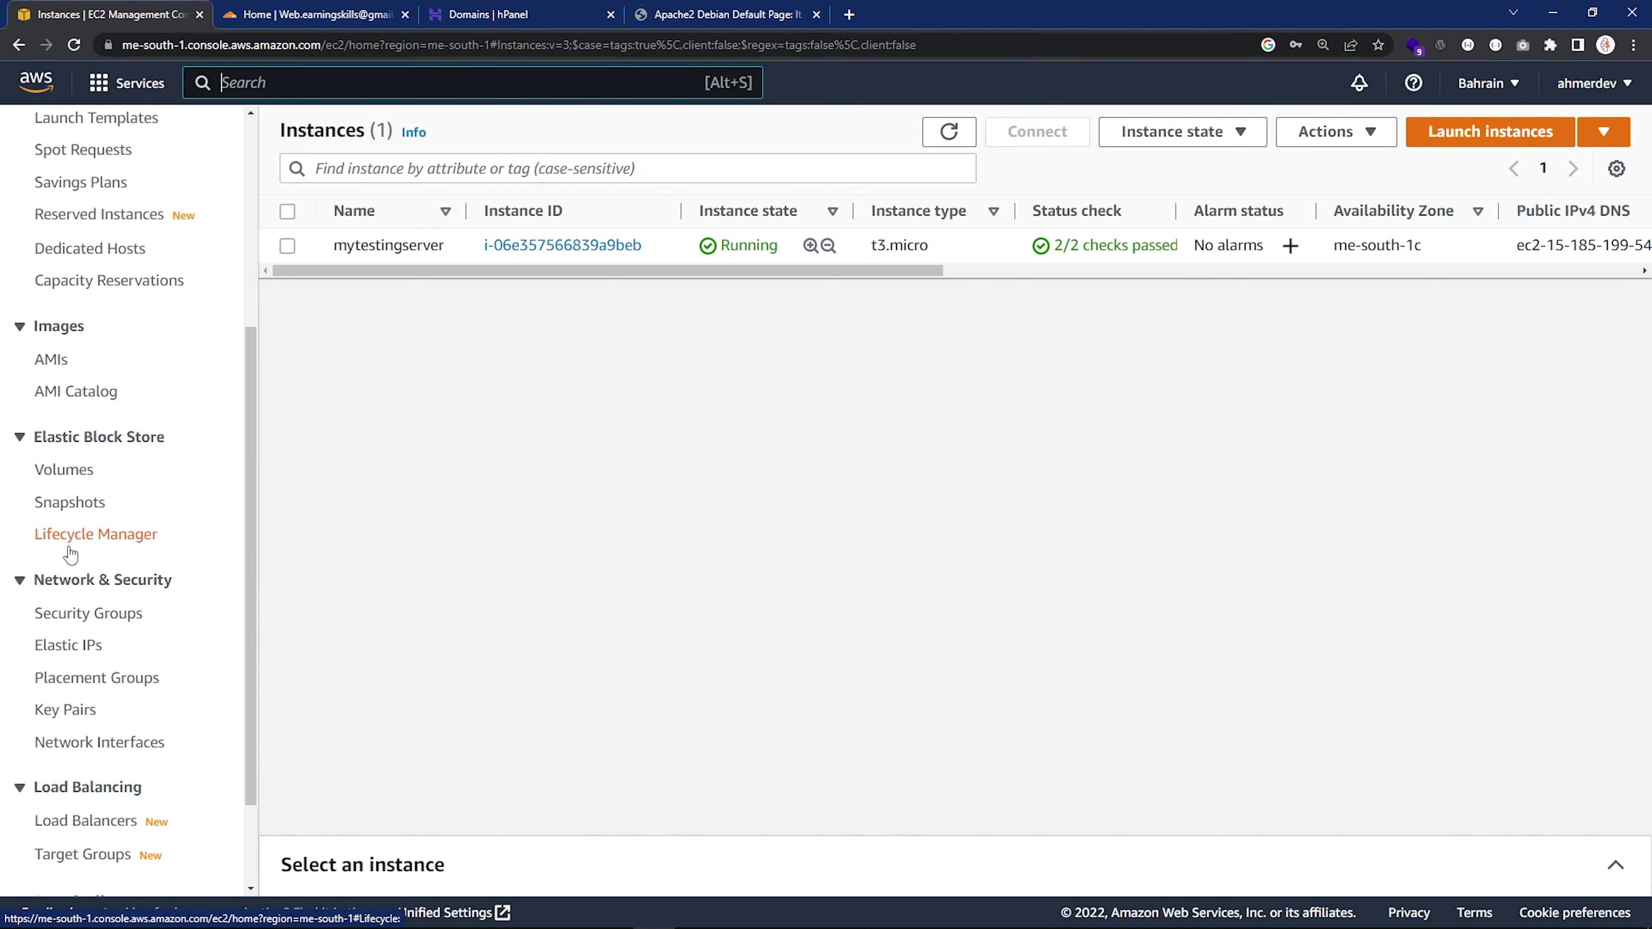
pyautogui.click(65, 613)
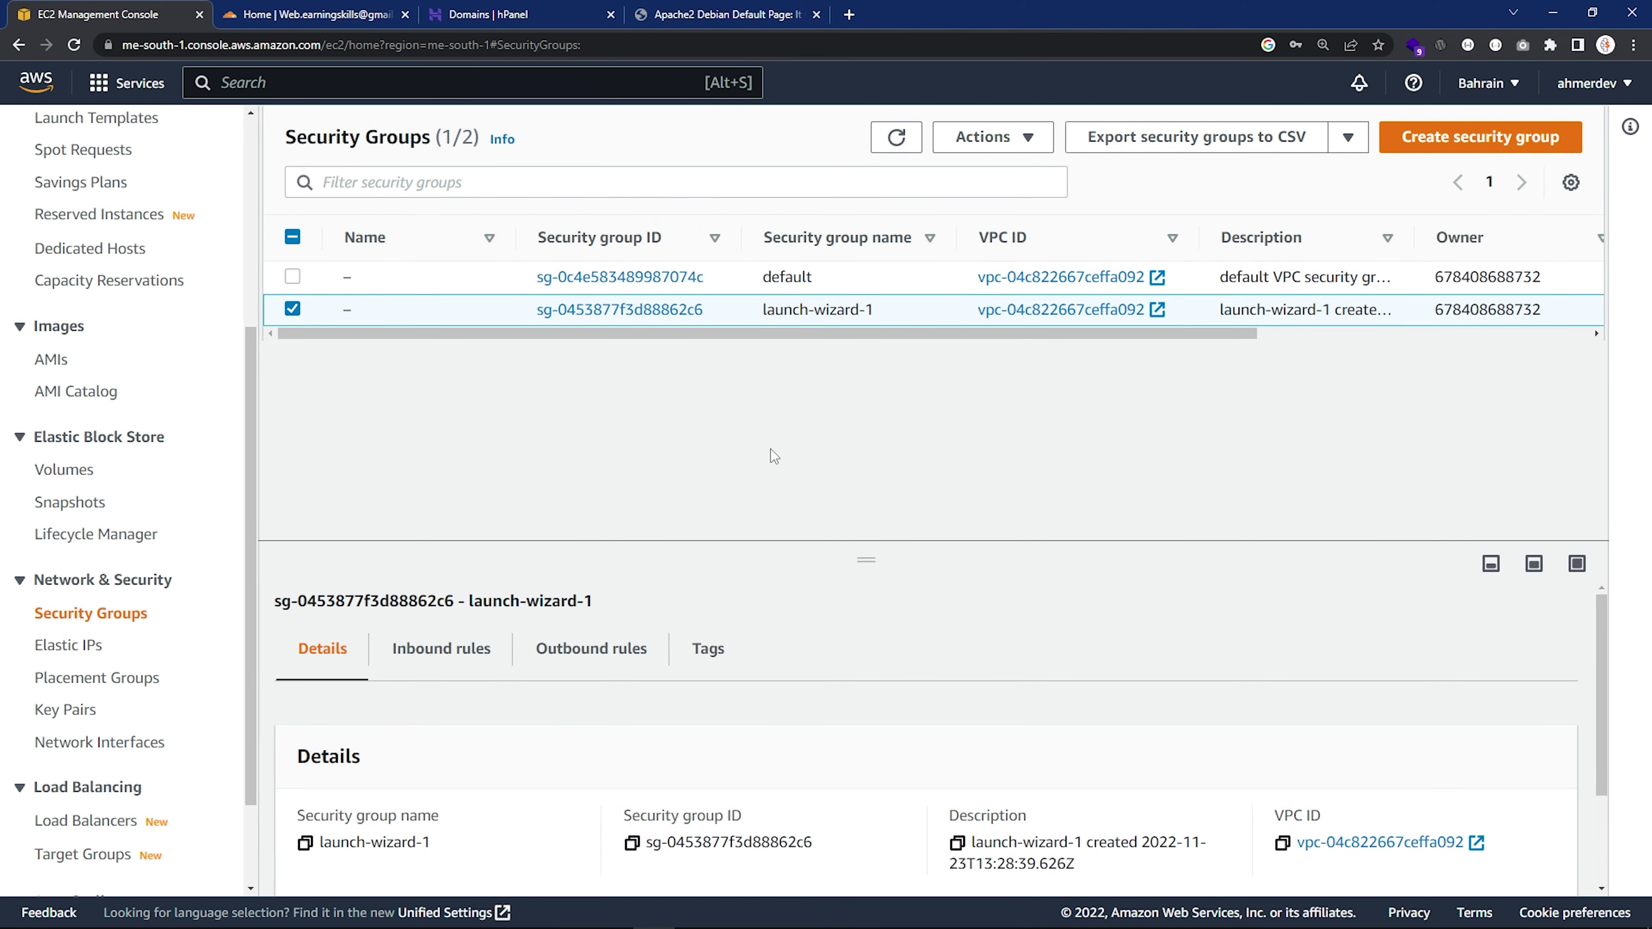
pyautogui.click(292, 310)
pyautogui.click(292, 310)
pyautogui.click(985, 137)
pyautogui.click(979, 207)
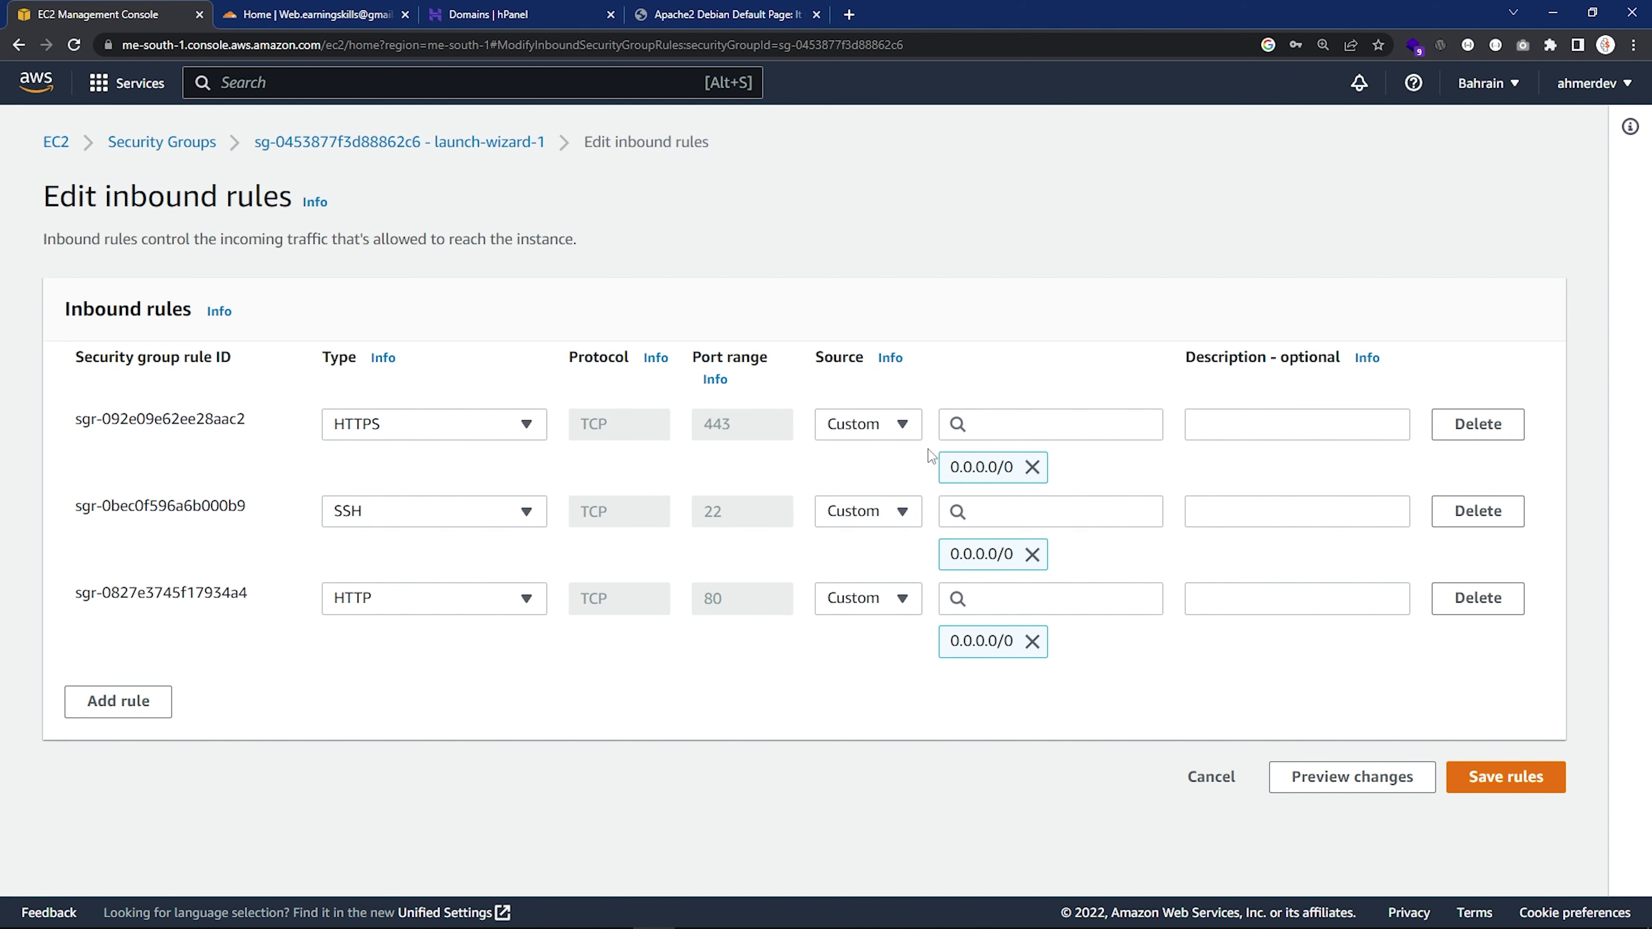
pyautogui.click(1478, 424)
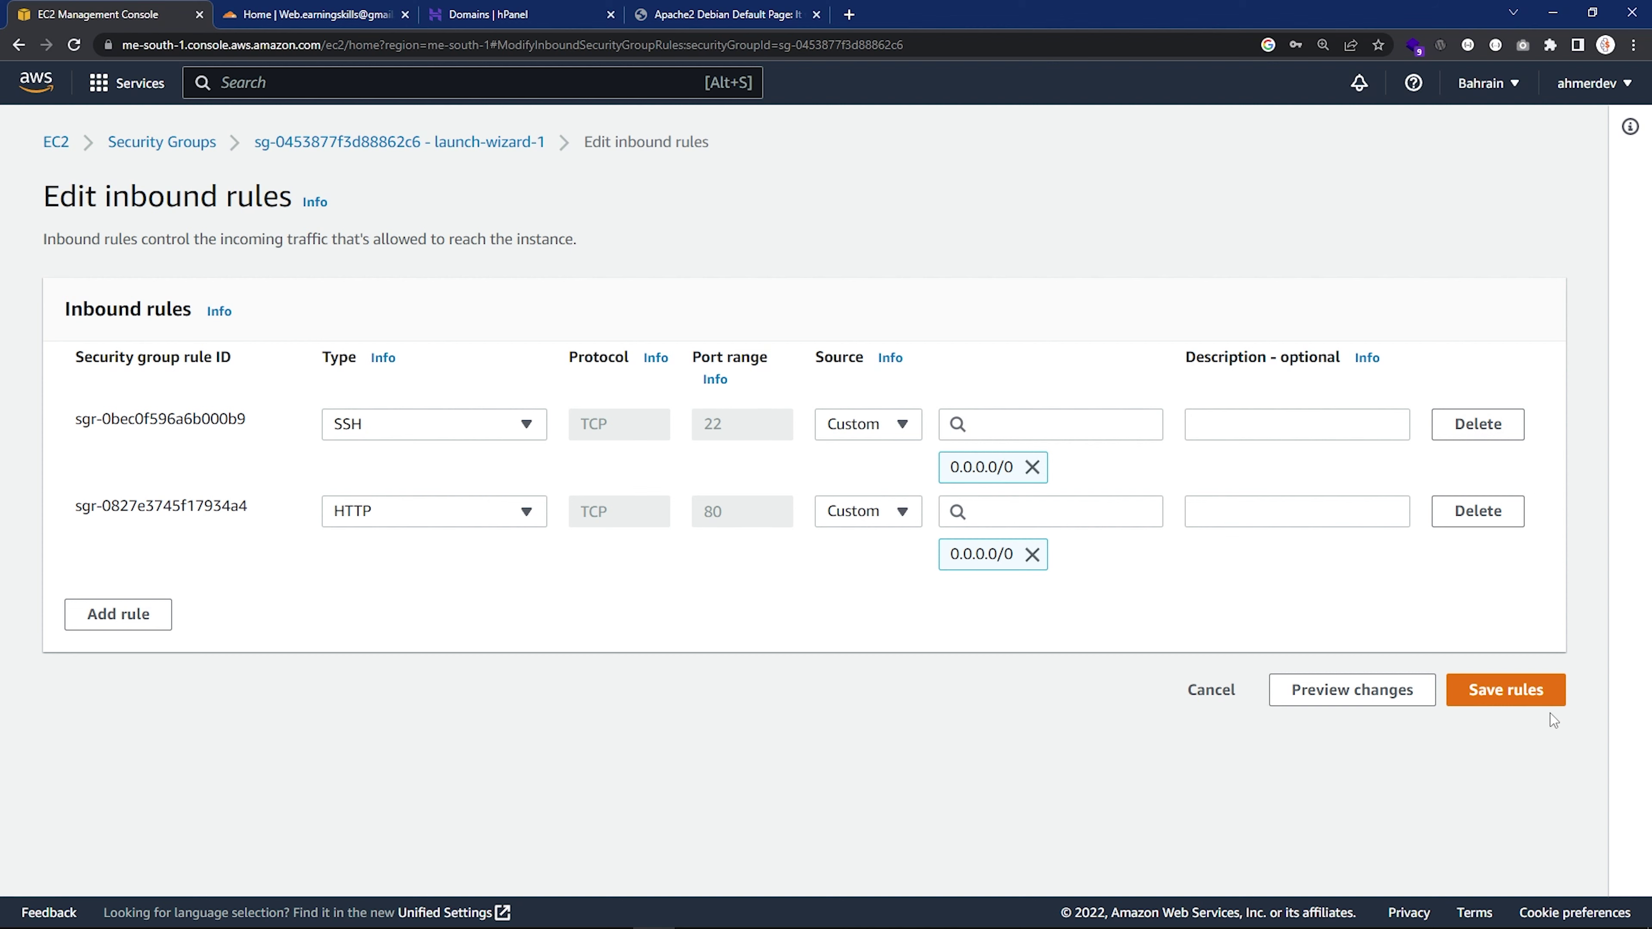
pyautogui.click(1496, 690)
# Step: Reload the Apache default page and recheck its connection security details
pyautogui.click(726, 14)
pyautogui.press('F5')
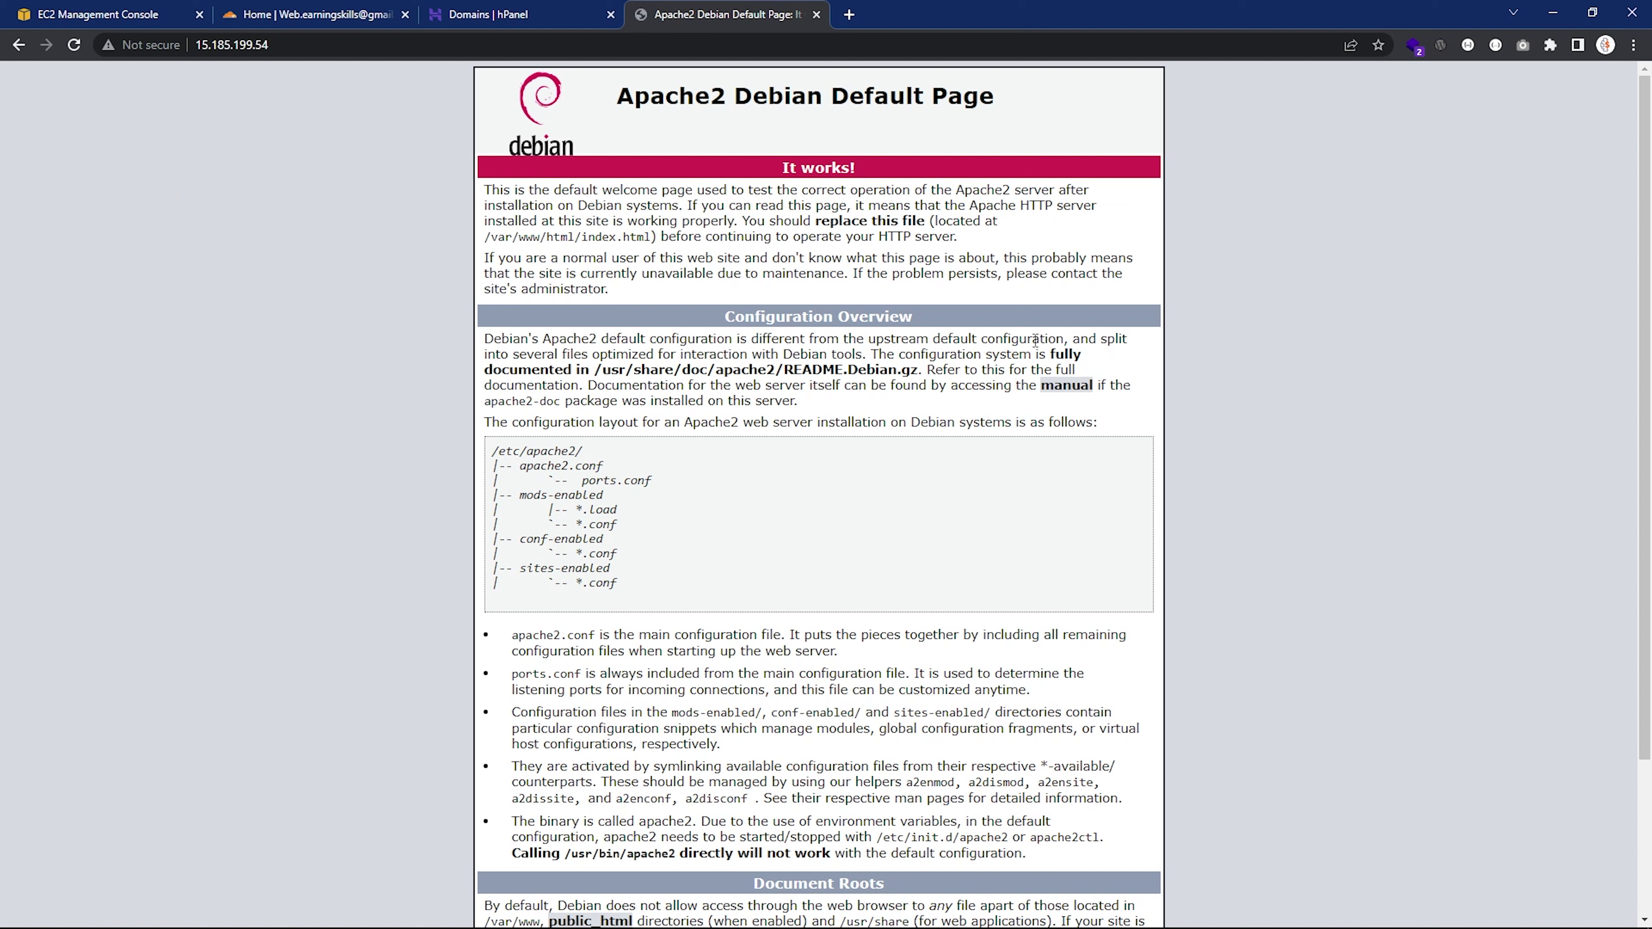
pyautogui.click(150, 49)
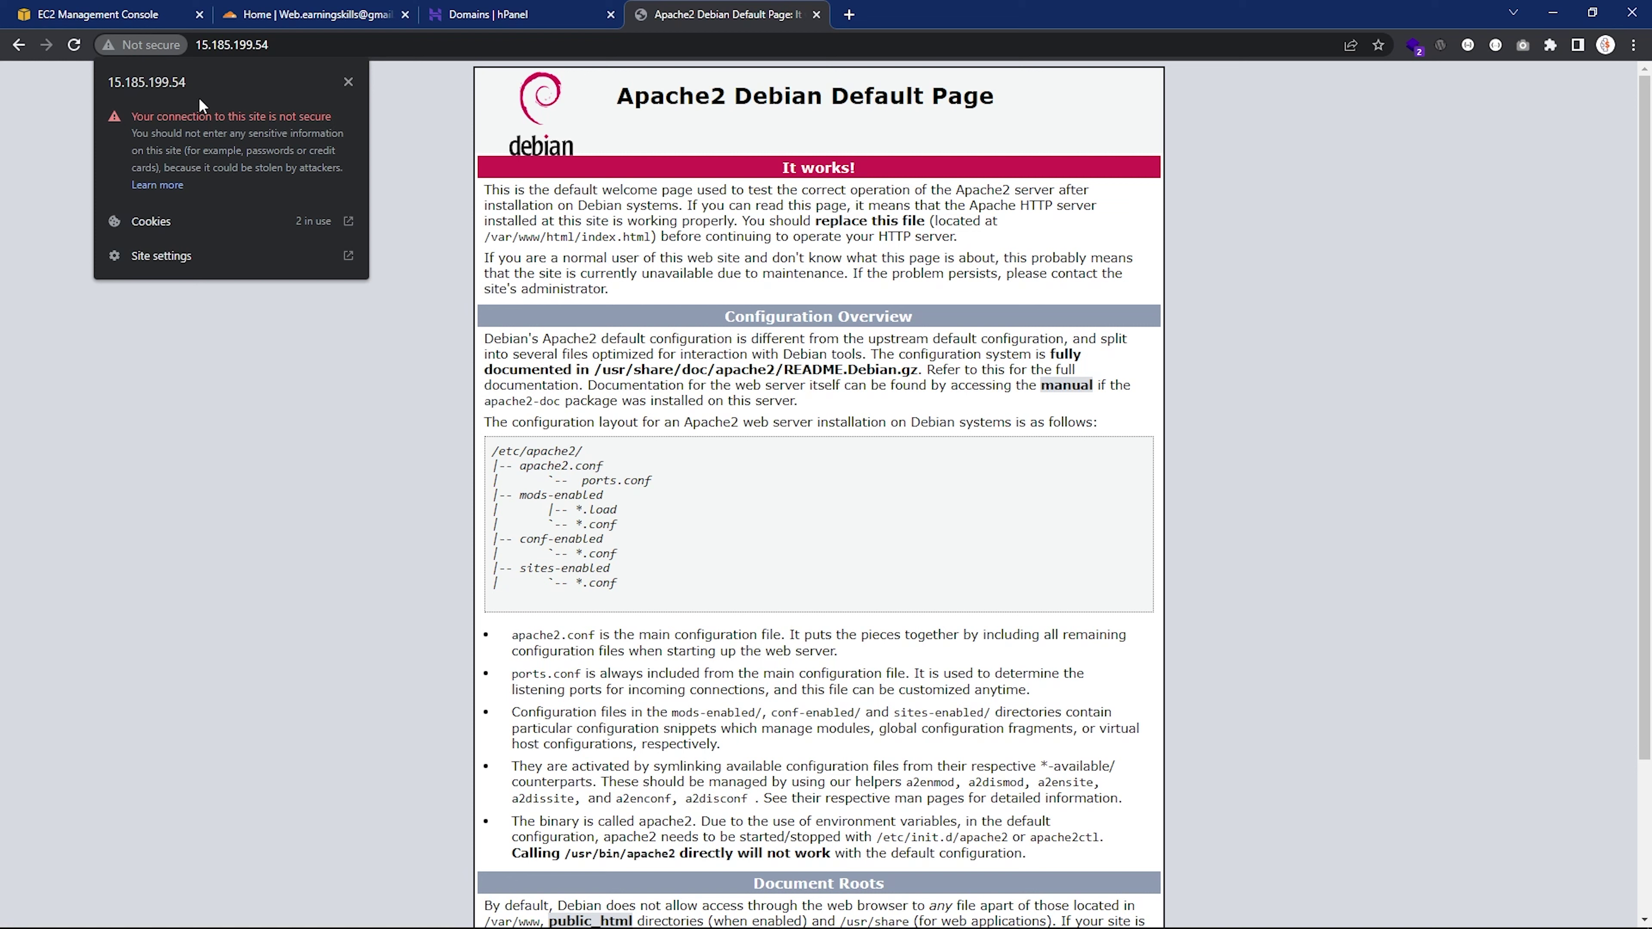
pyautogui.press('Escape')
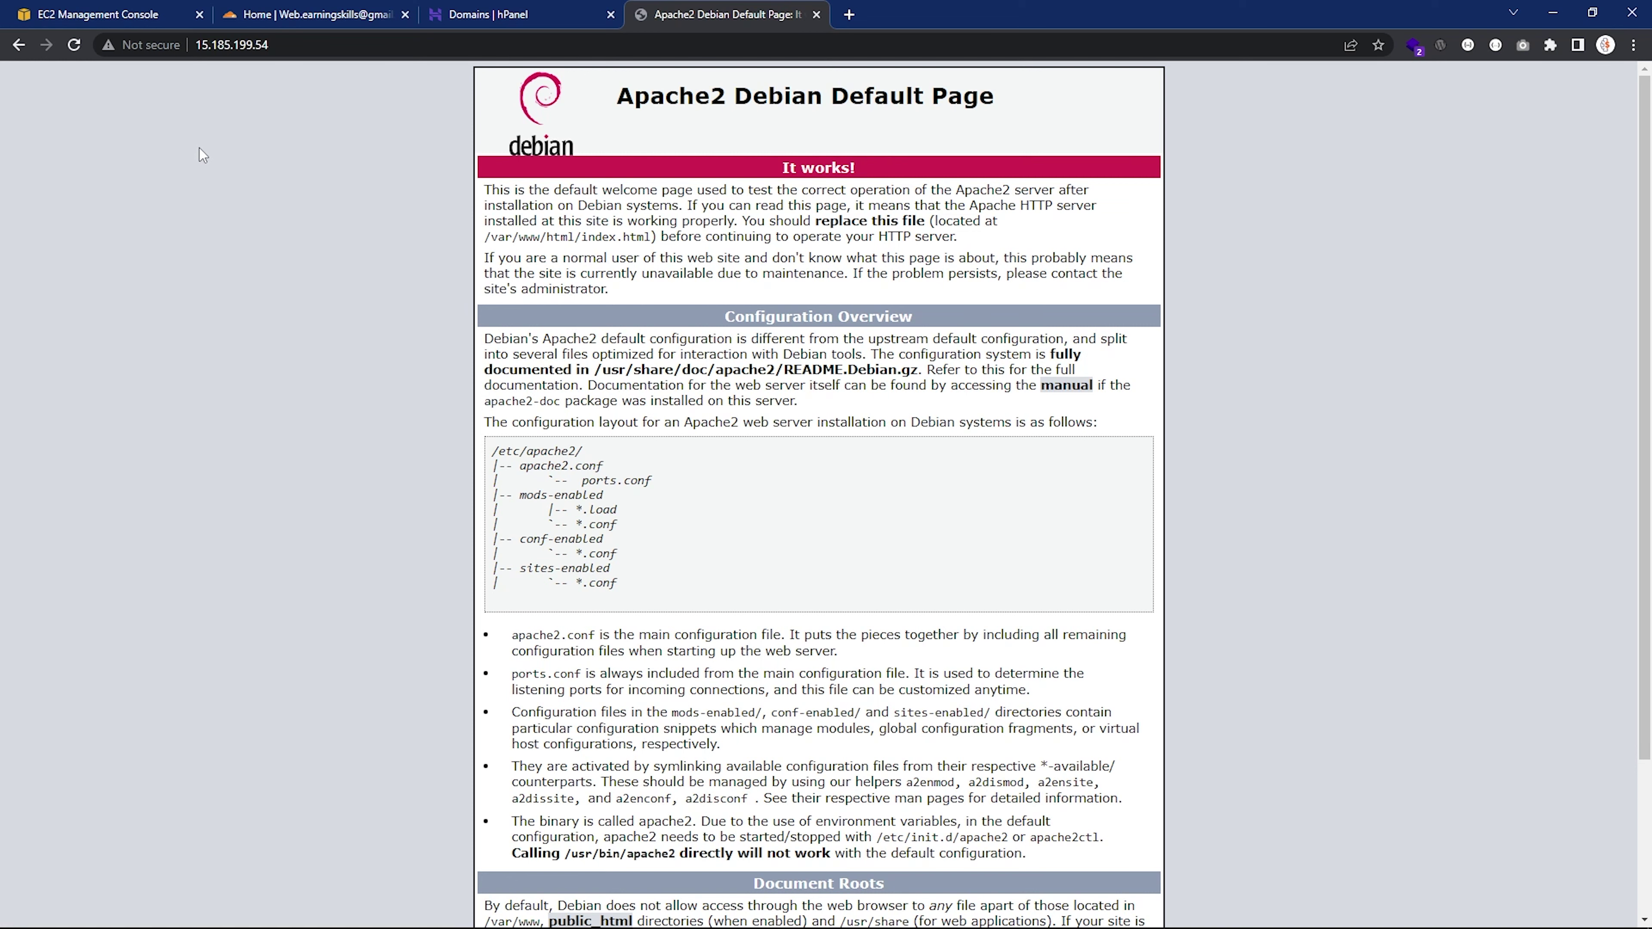
# Step: Switch to Hostinger to look over the owned domains and the example page for changing nameservers
pyautogui.click(531, 14)
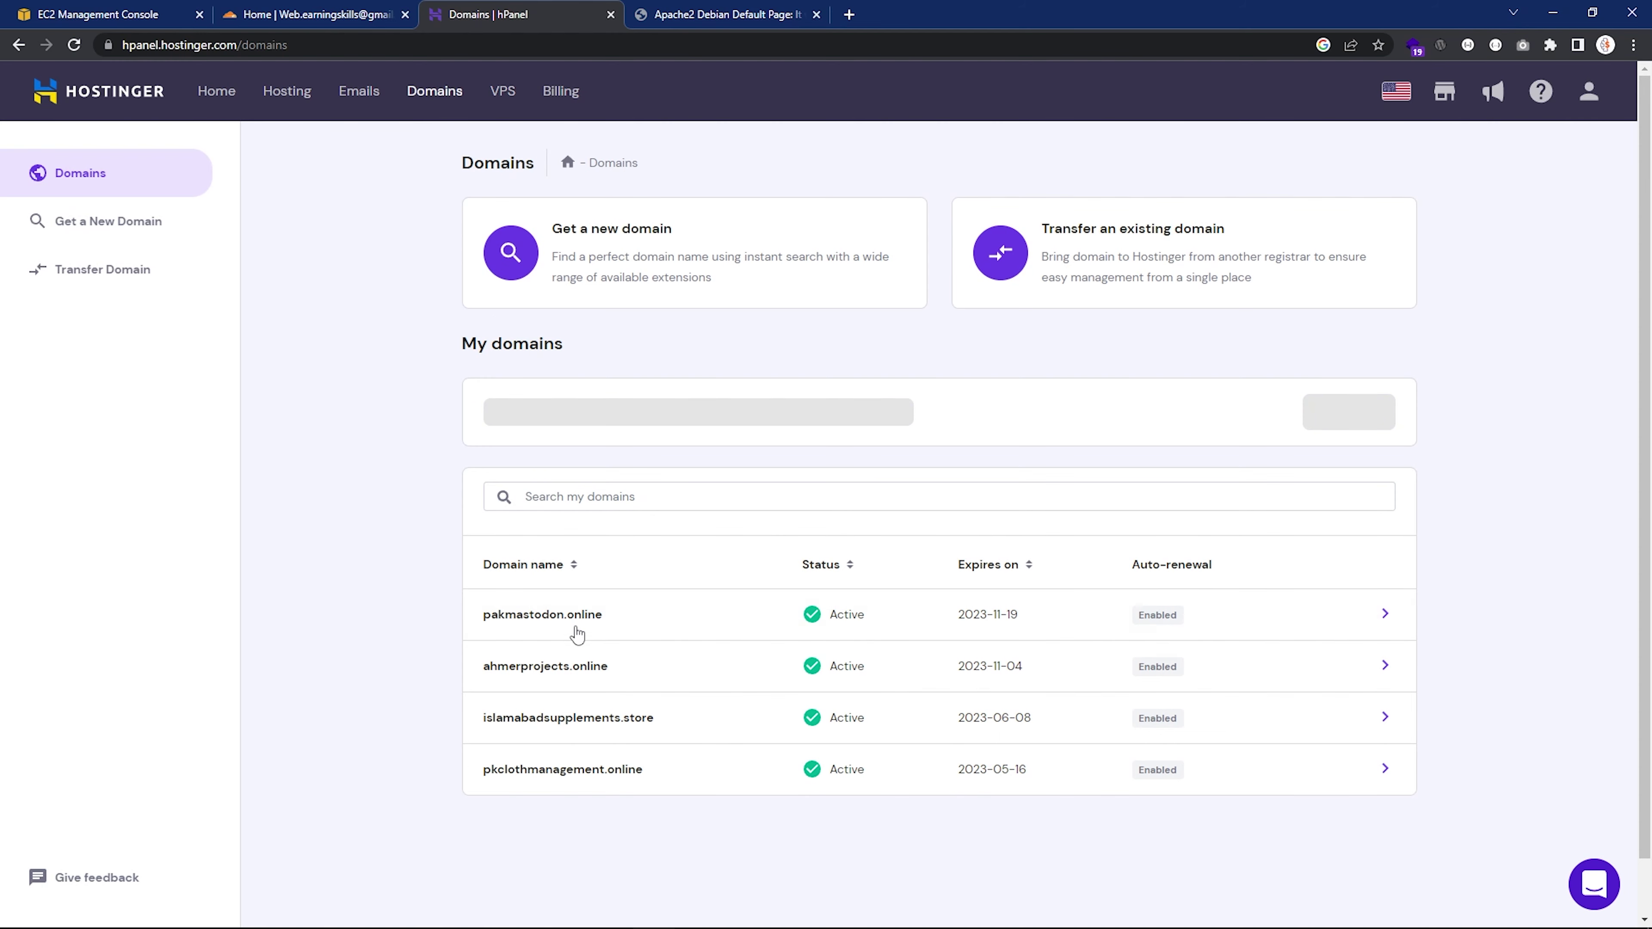
pyautogui.click(558, 621)
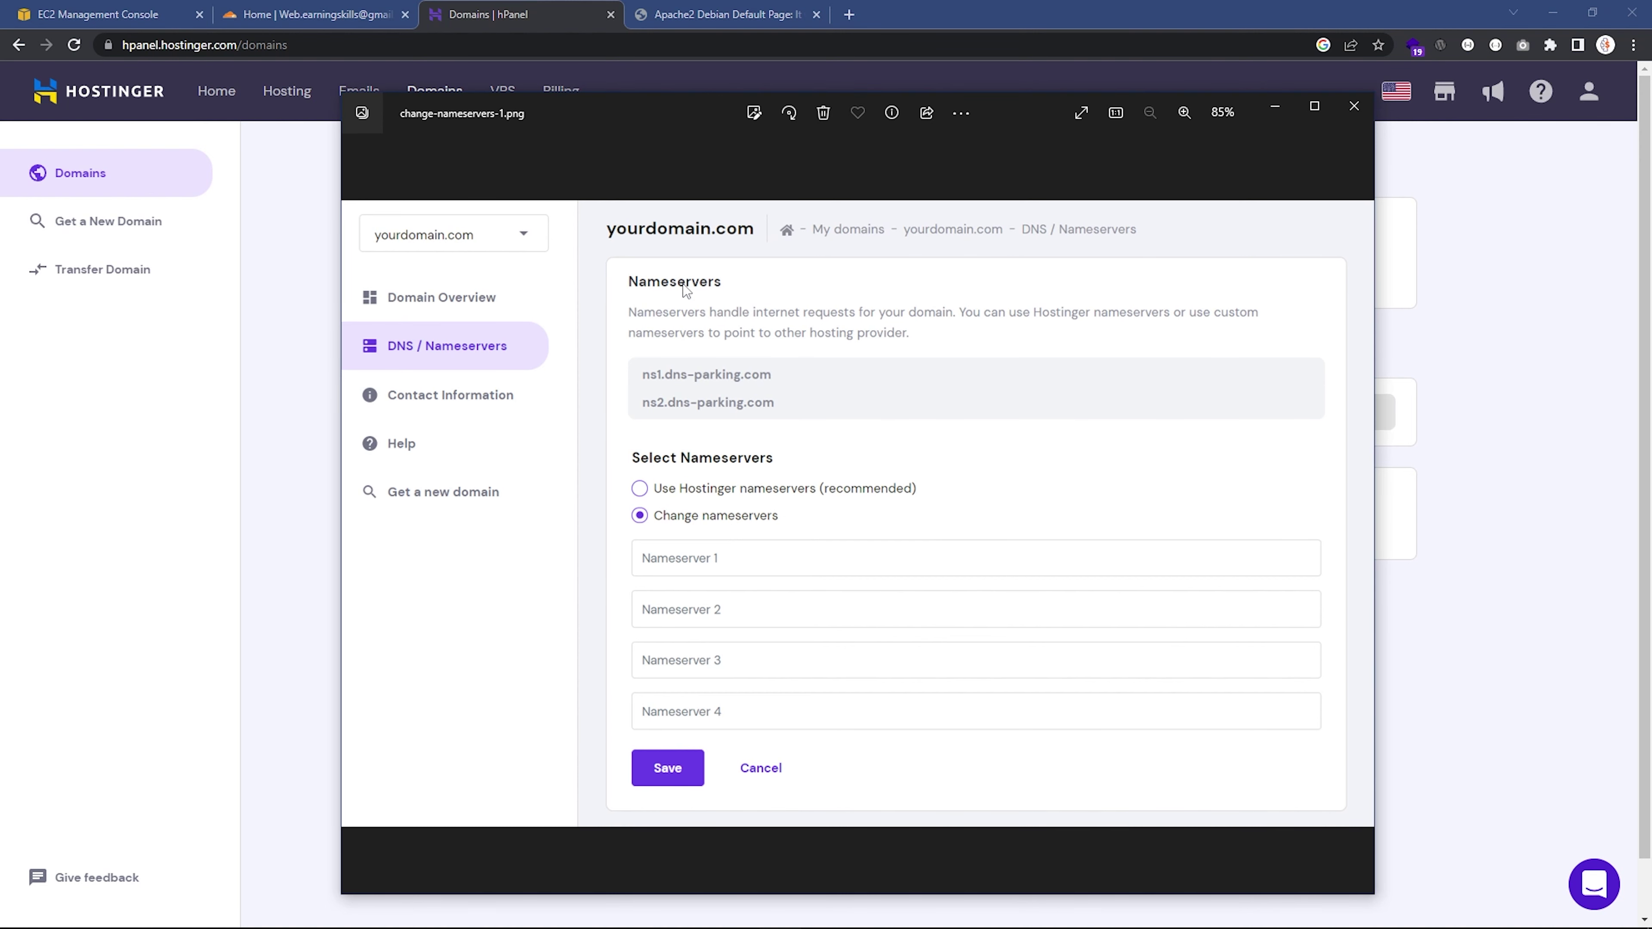
# Step: Switch to Cloudflare and add the site ahmerprojects.online with the Free plan
pyautogui.click(304, 14)
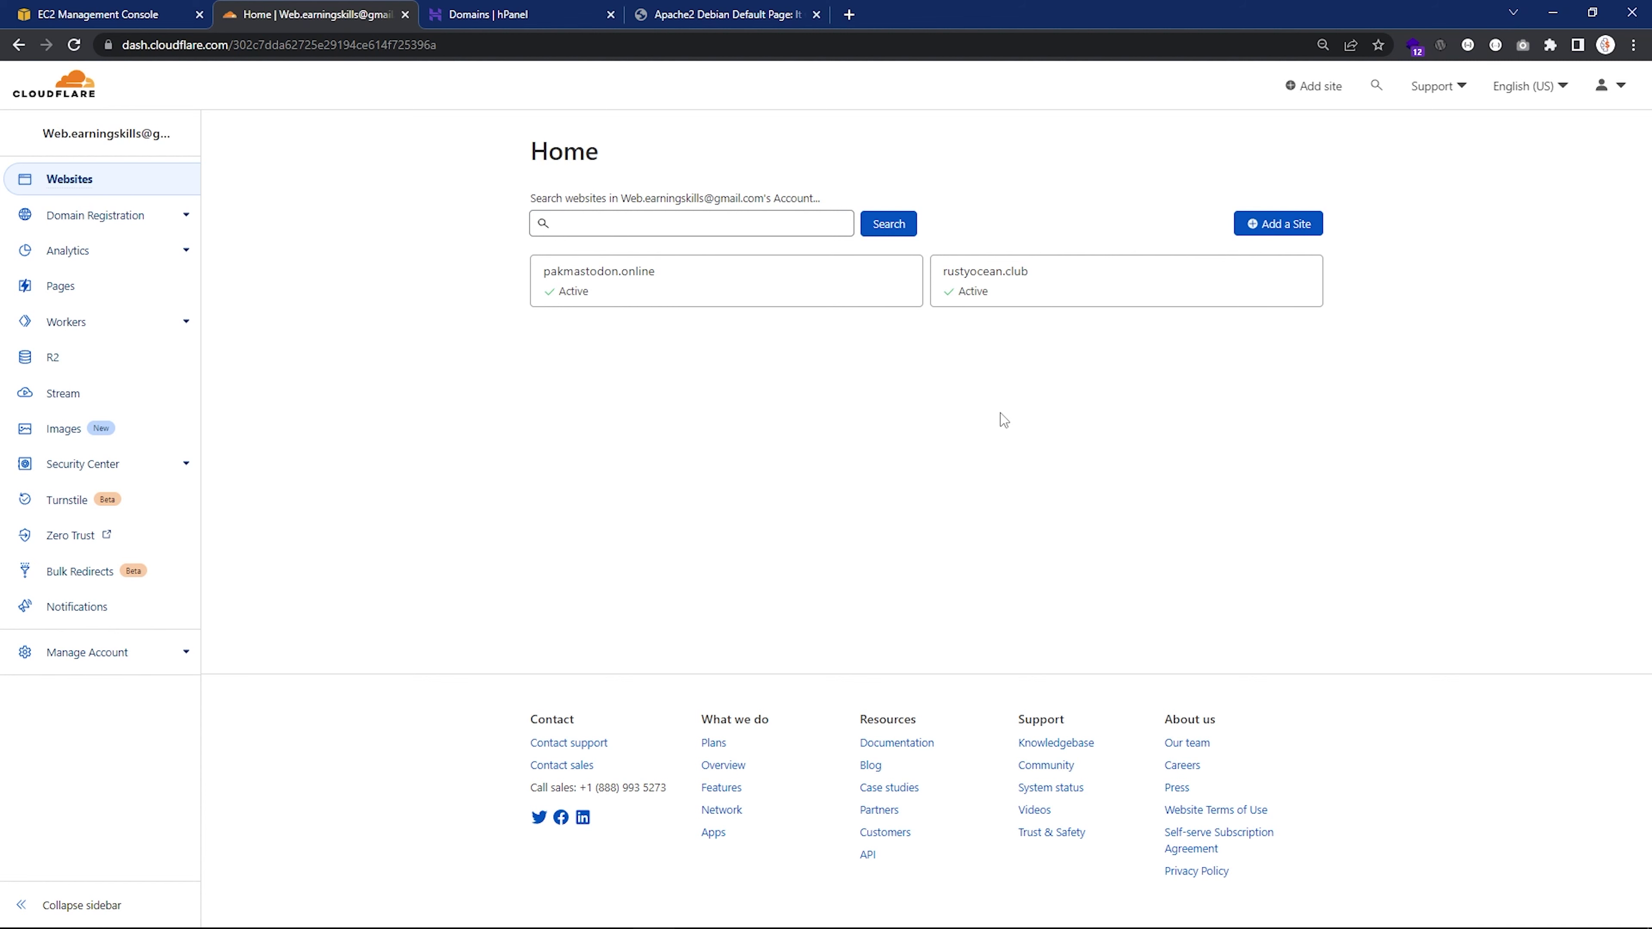
pyautogui.click(56, 184)
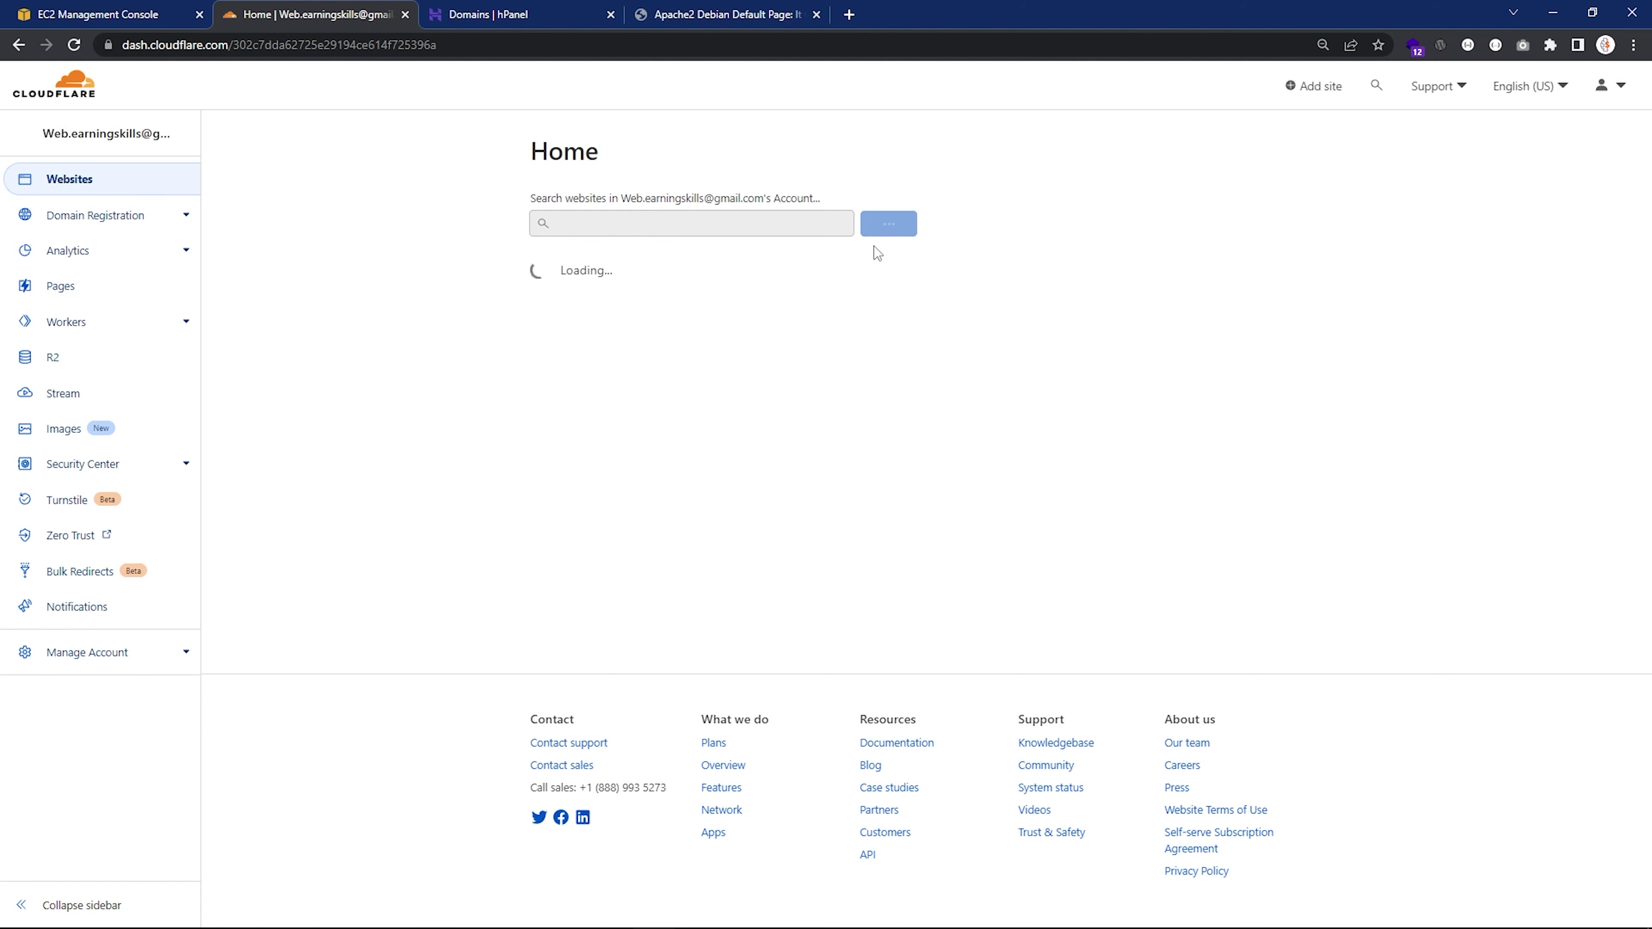
pyautogui.click(1271, 244)
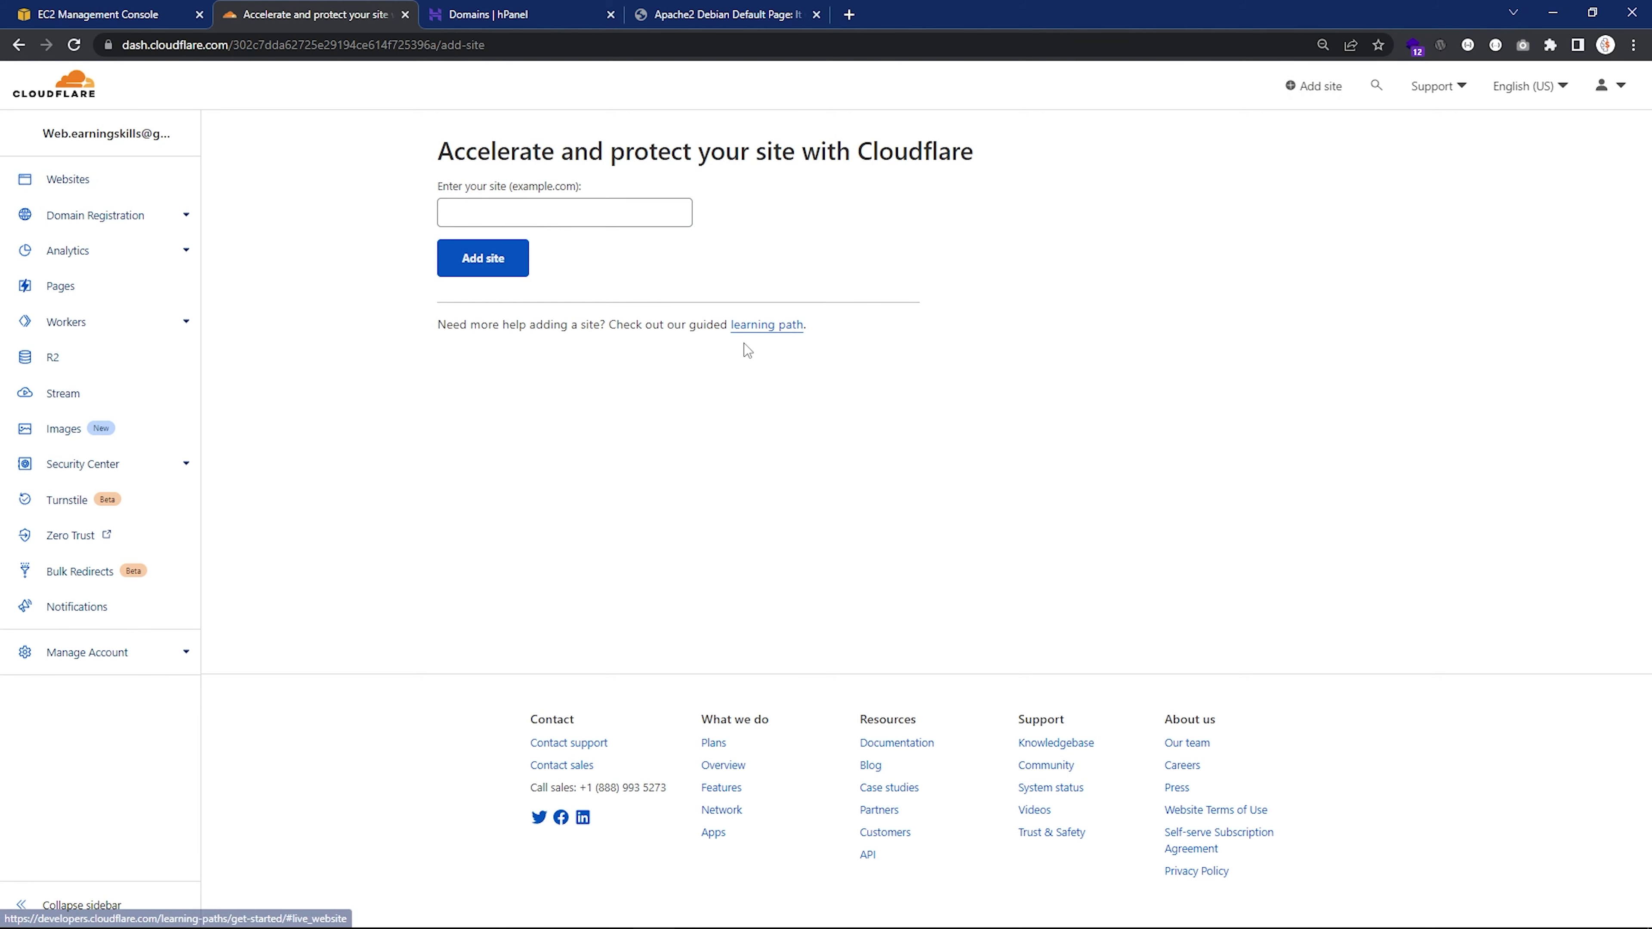
pyautogui.click(542, 217)
pyautogui.click(579, 268)
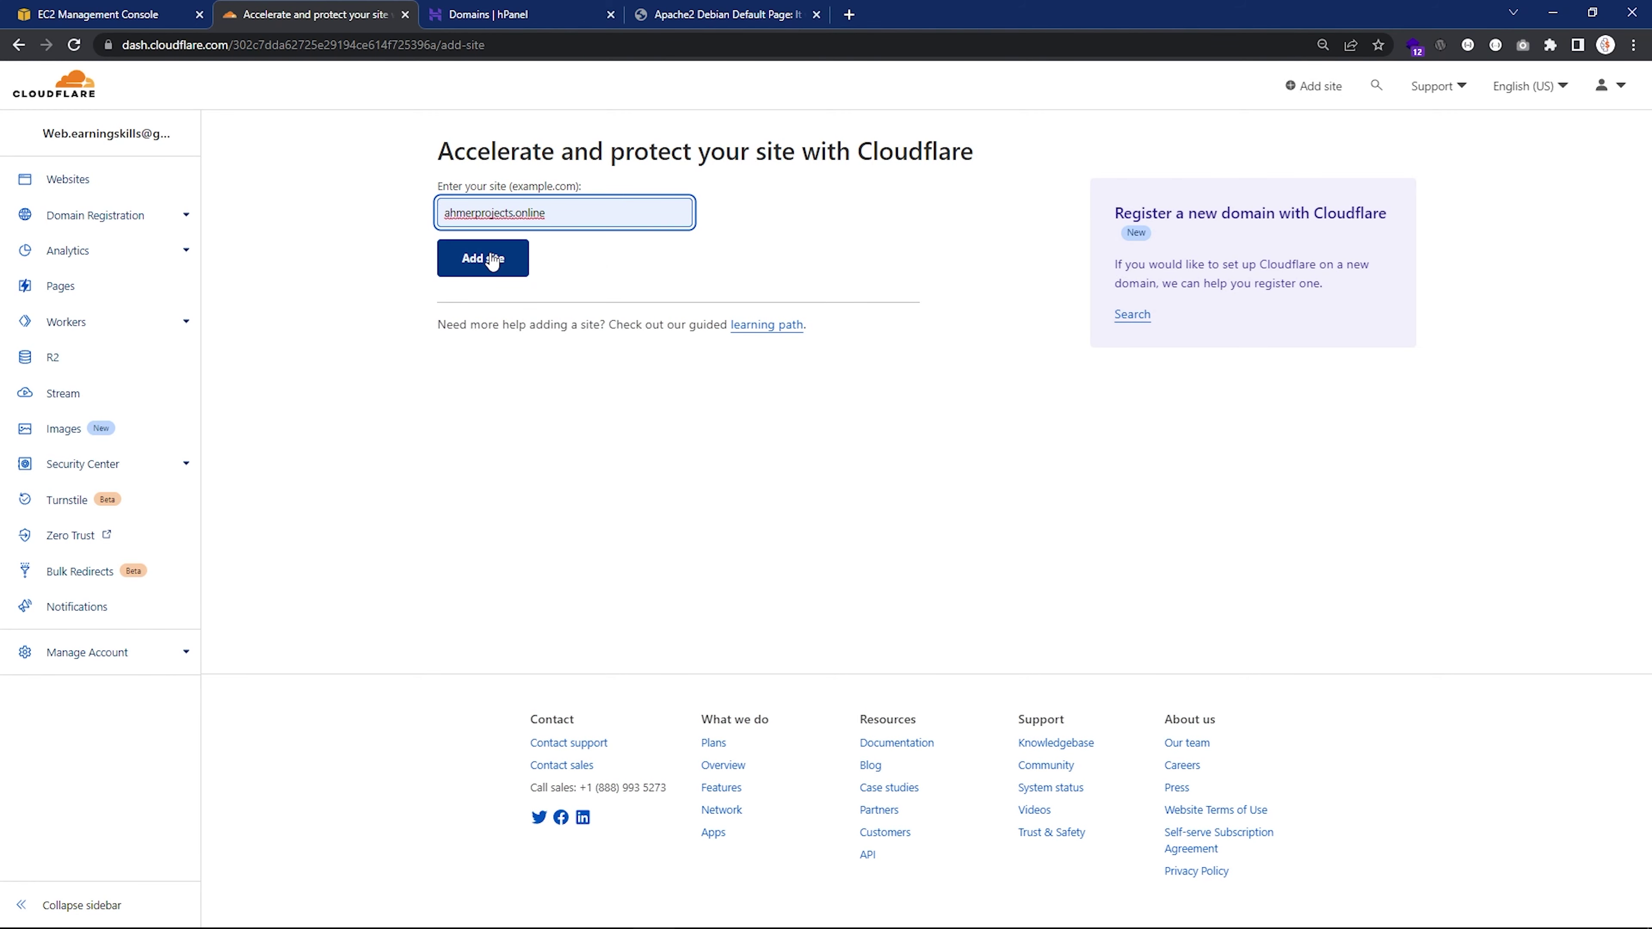
pyautogui.click(499, 264)
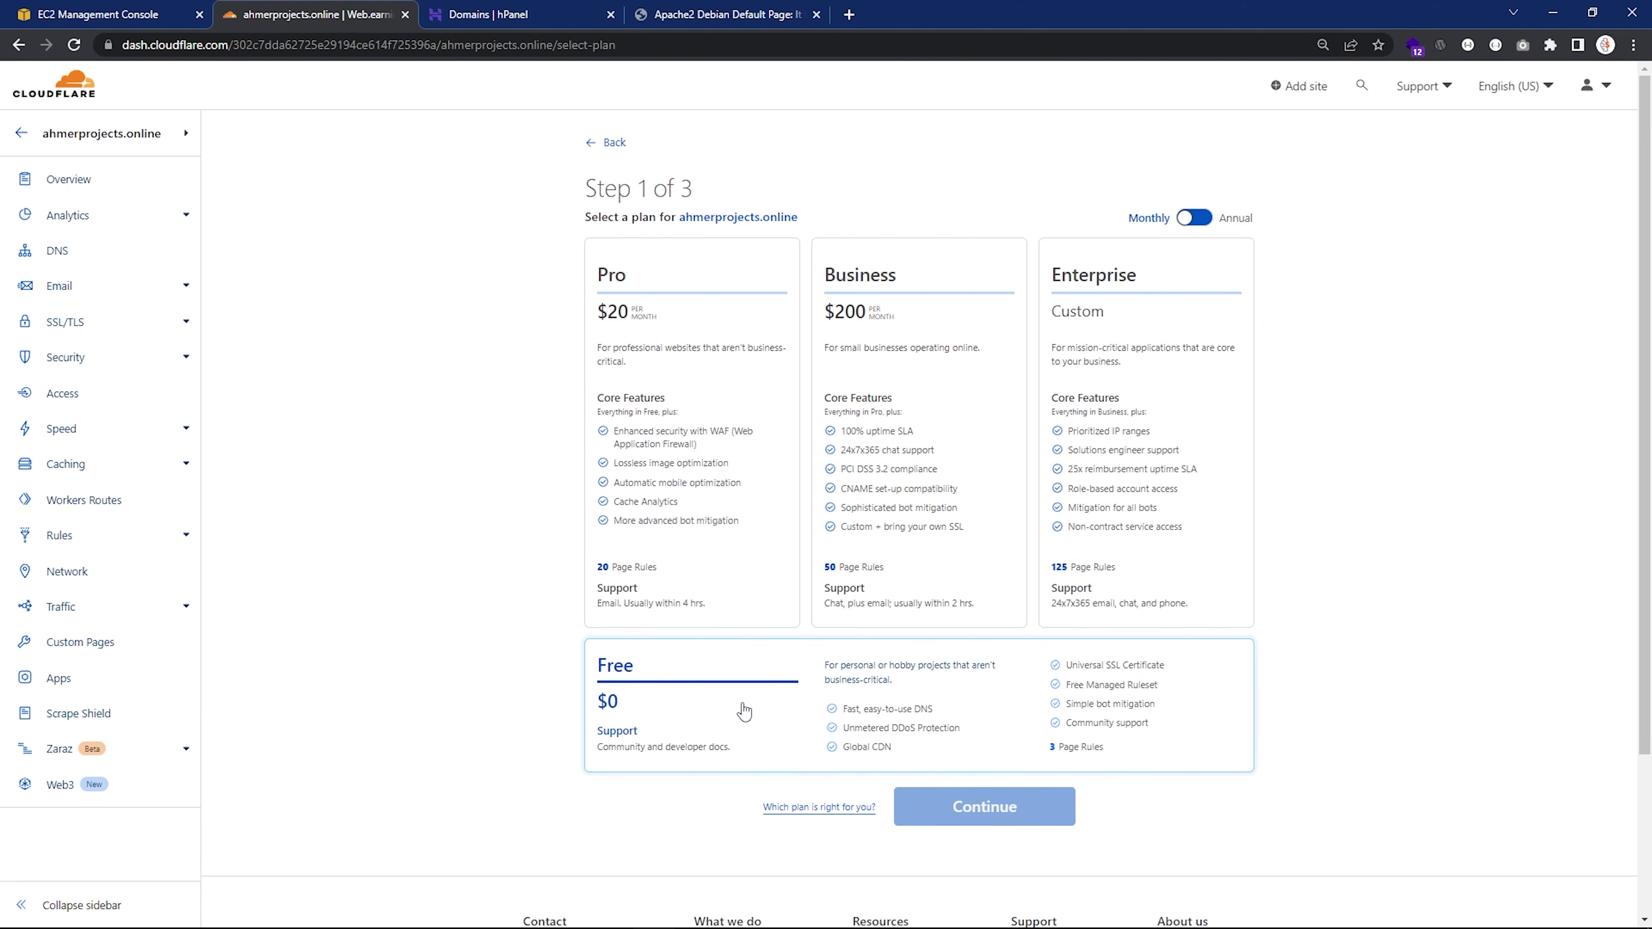
pyautogui.click(754, 719)
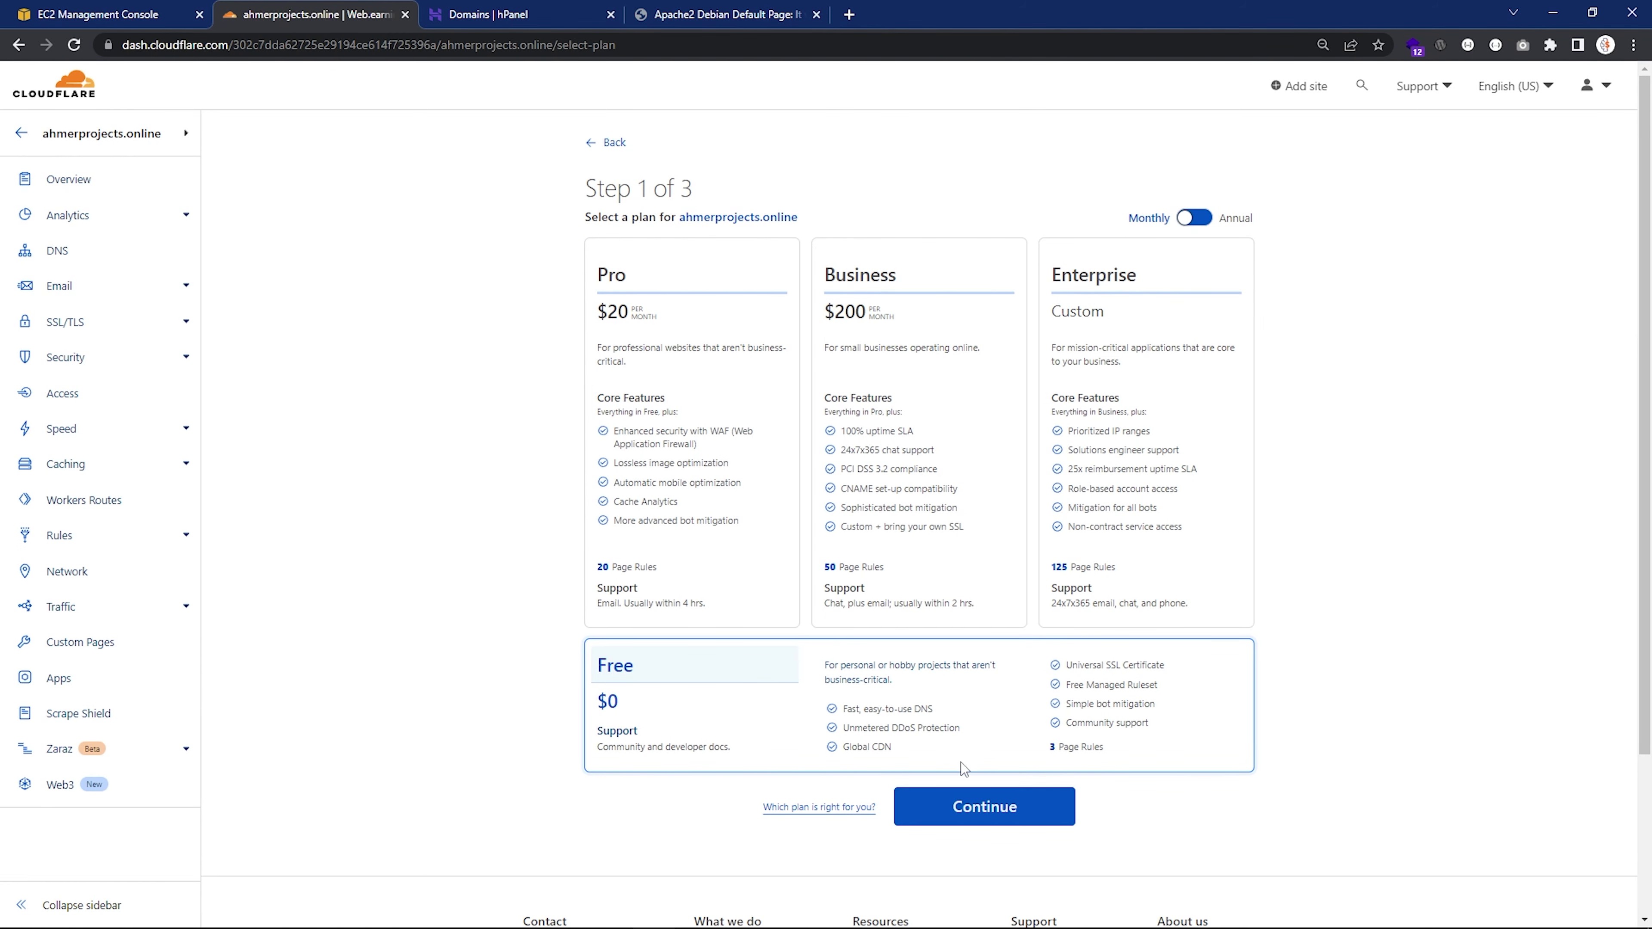
pyautogui.click(985, 807)
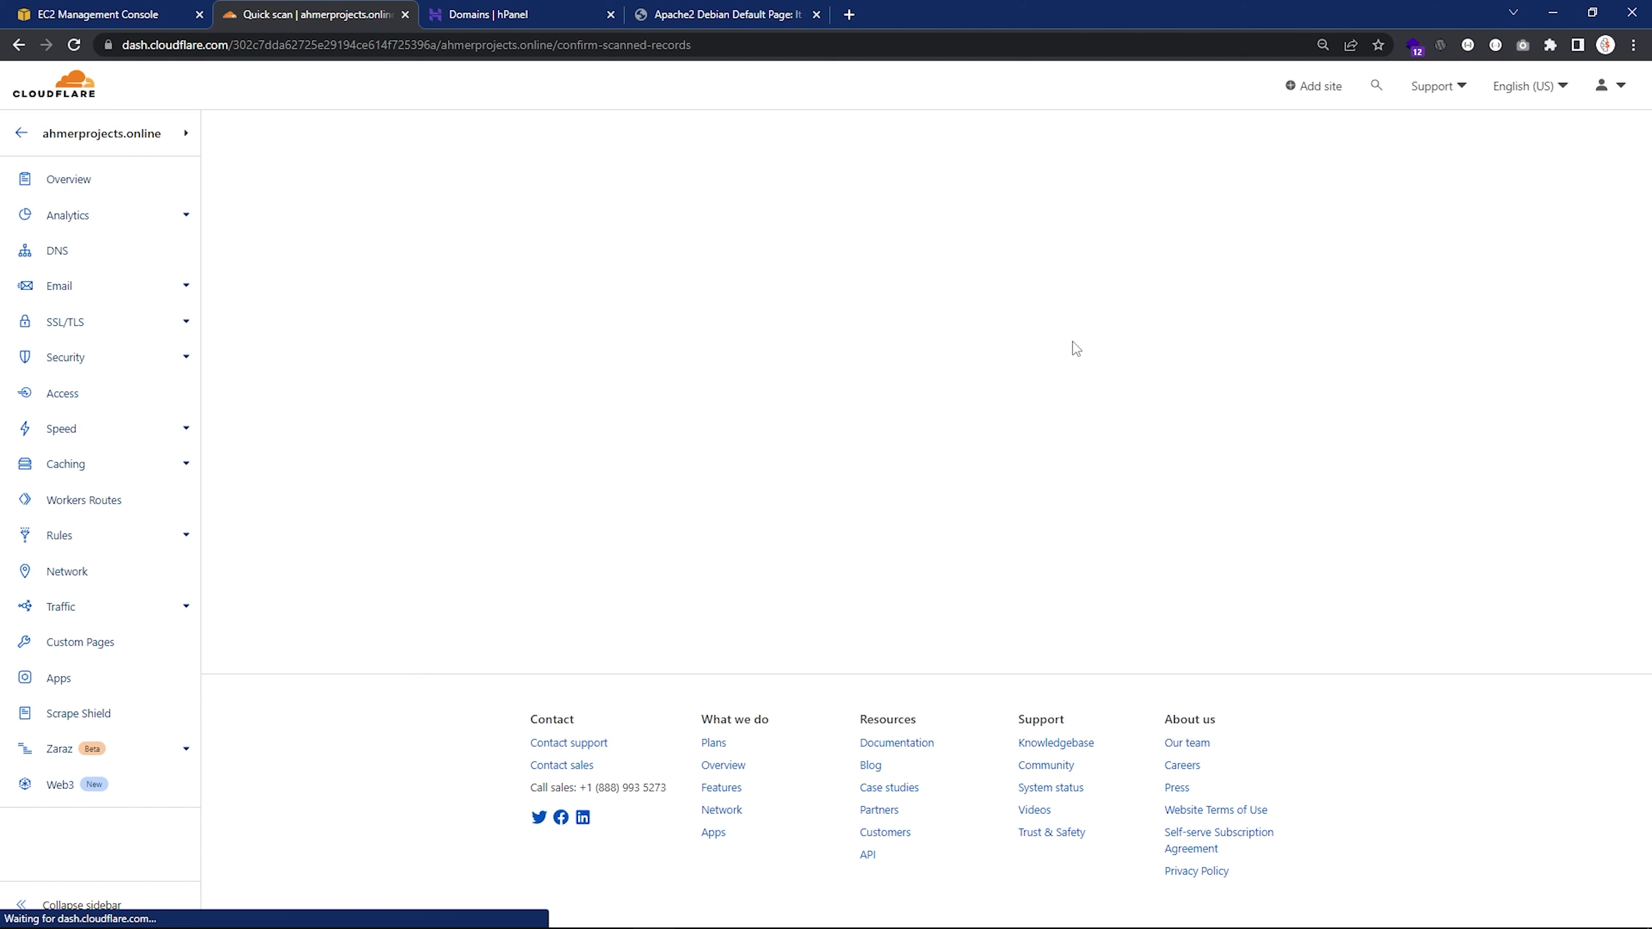
# Step: Delete the scanned A and CNAME records of ahmerprojects.online and confirm continuing without DNS records
pyautogui.scroll(-4, 915, 523)
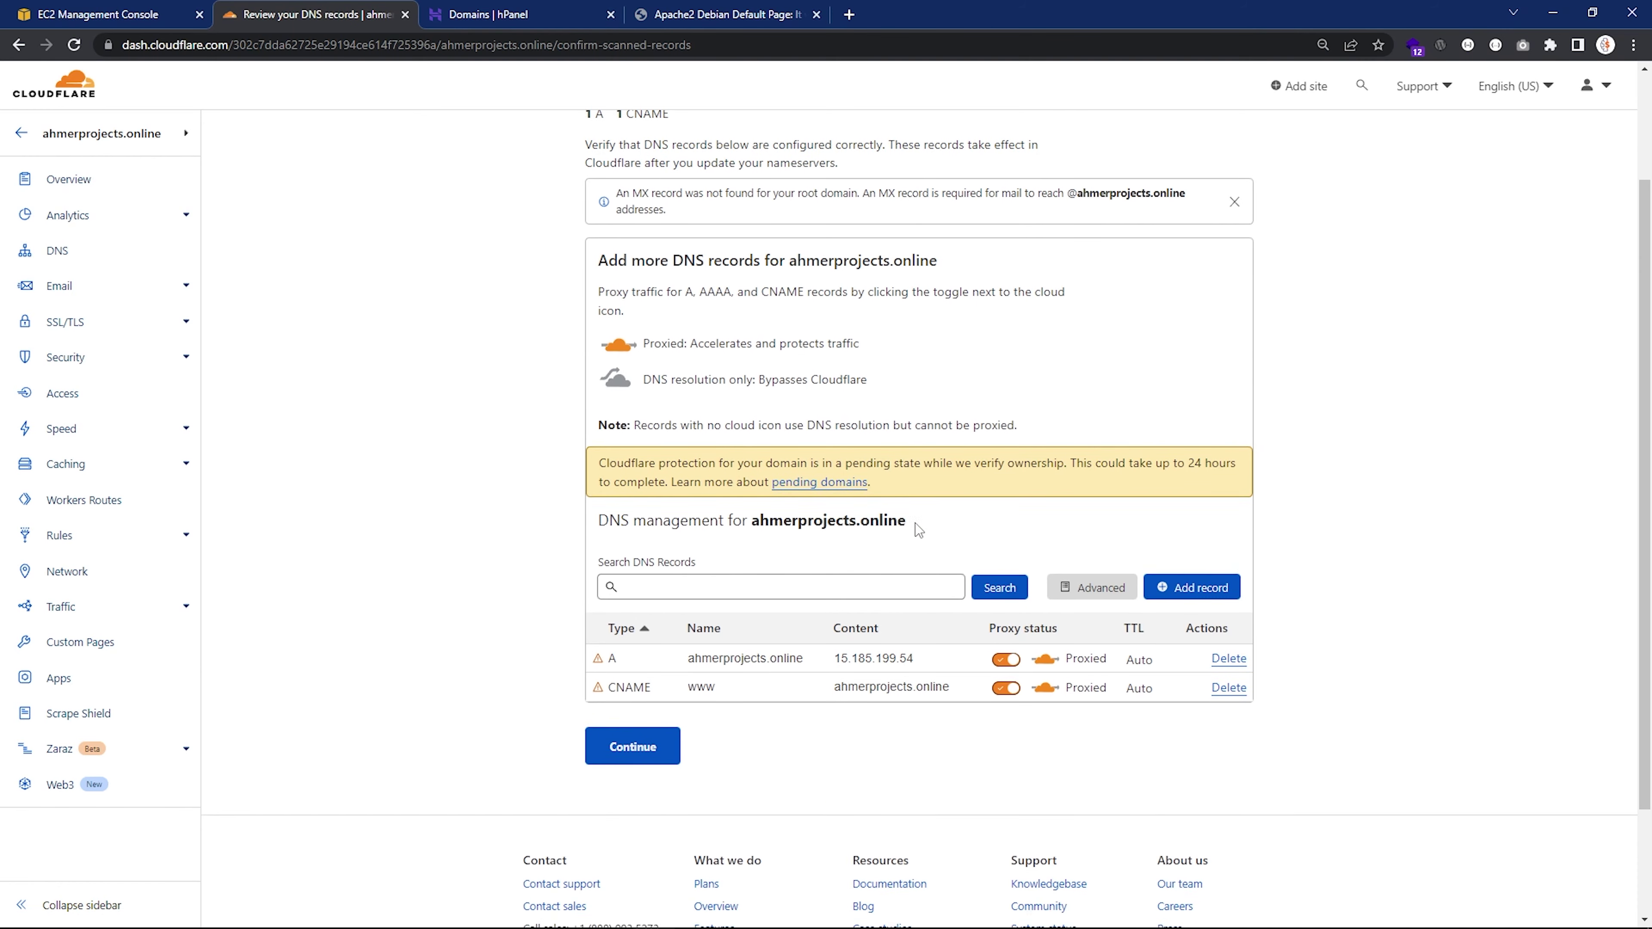
pyautogui.click(1231, 544)
pyautogui.click(1096, 566)
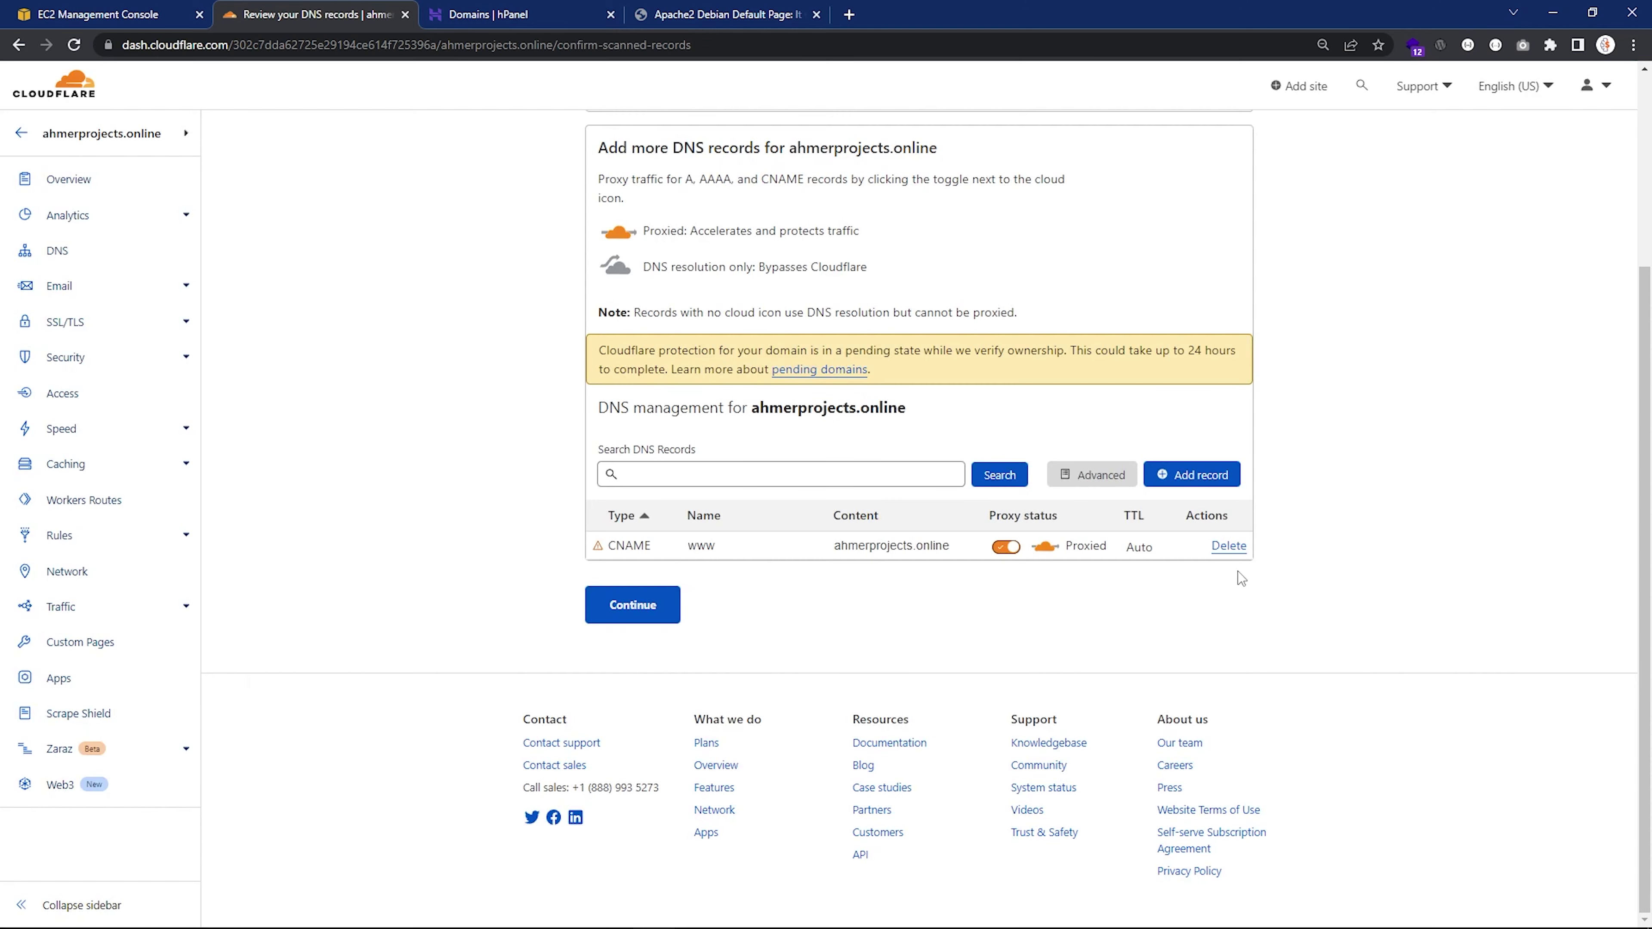
pyautogui.click(1229, 545)
pyautogui.click(1095, 565)
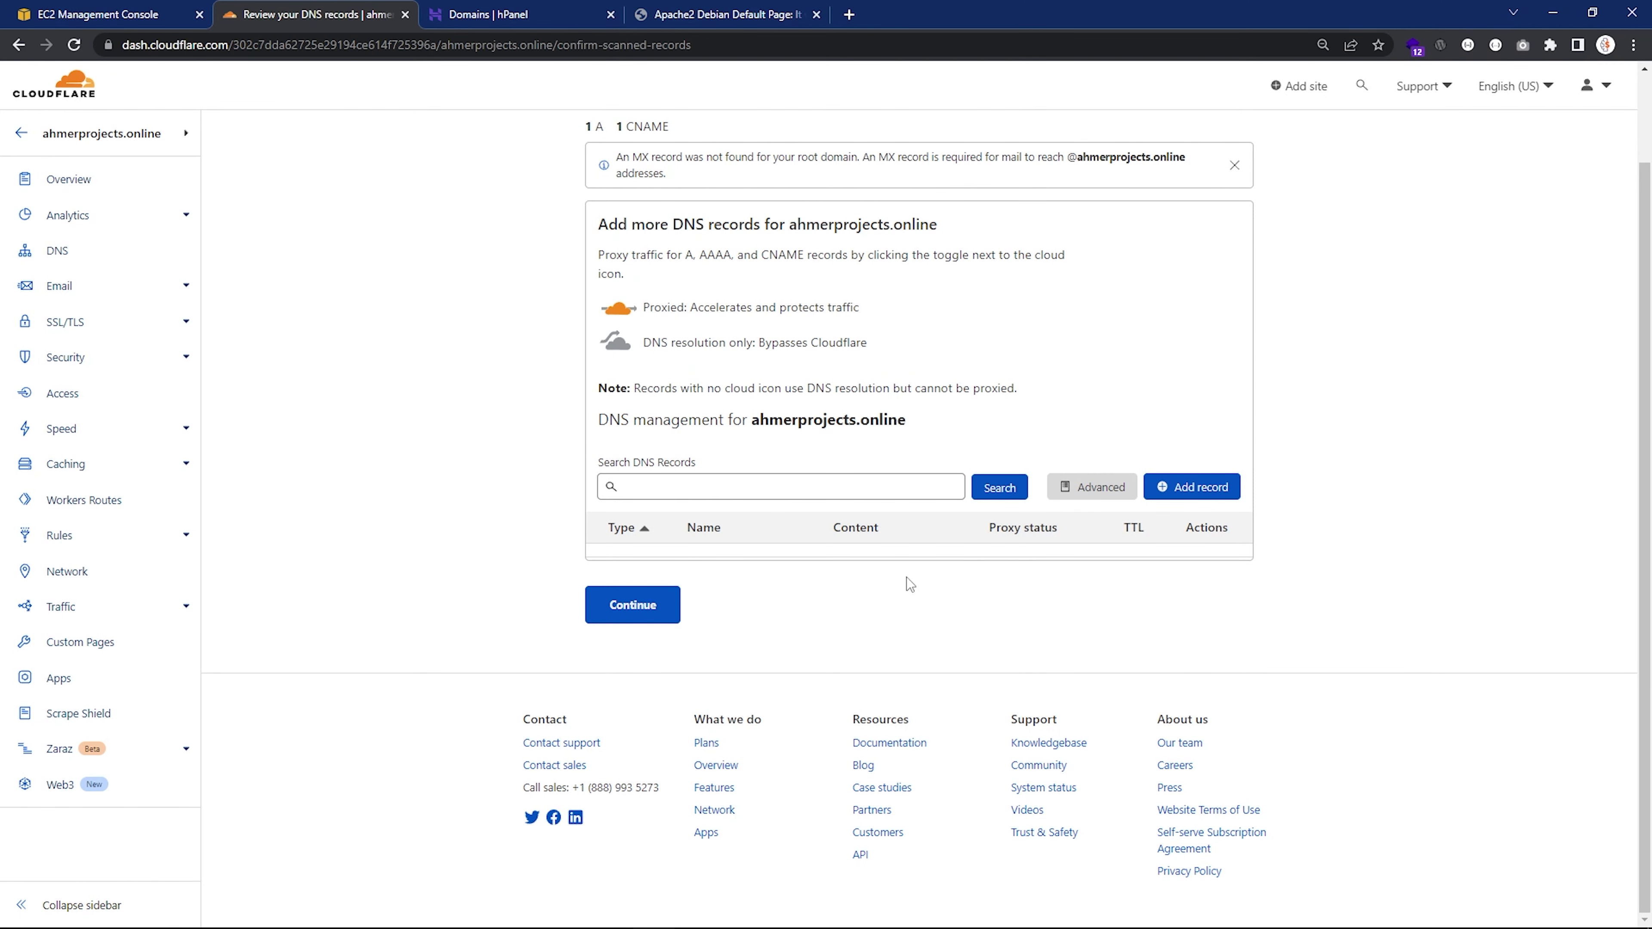
pyautogui.click(649, 606)
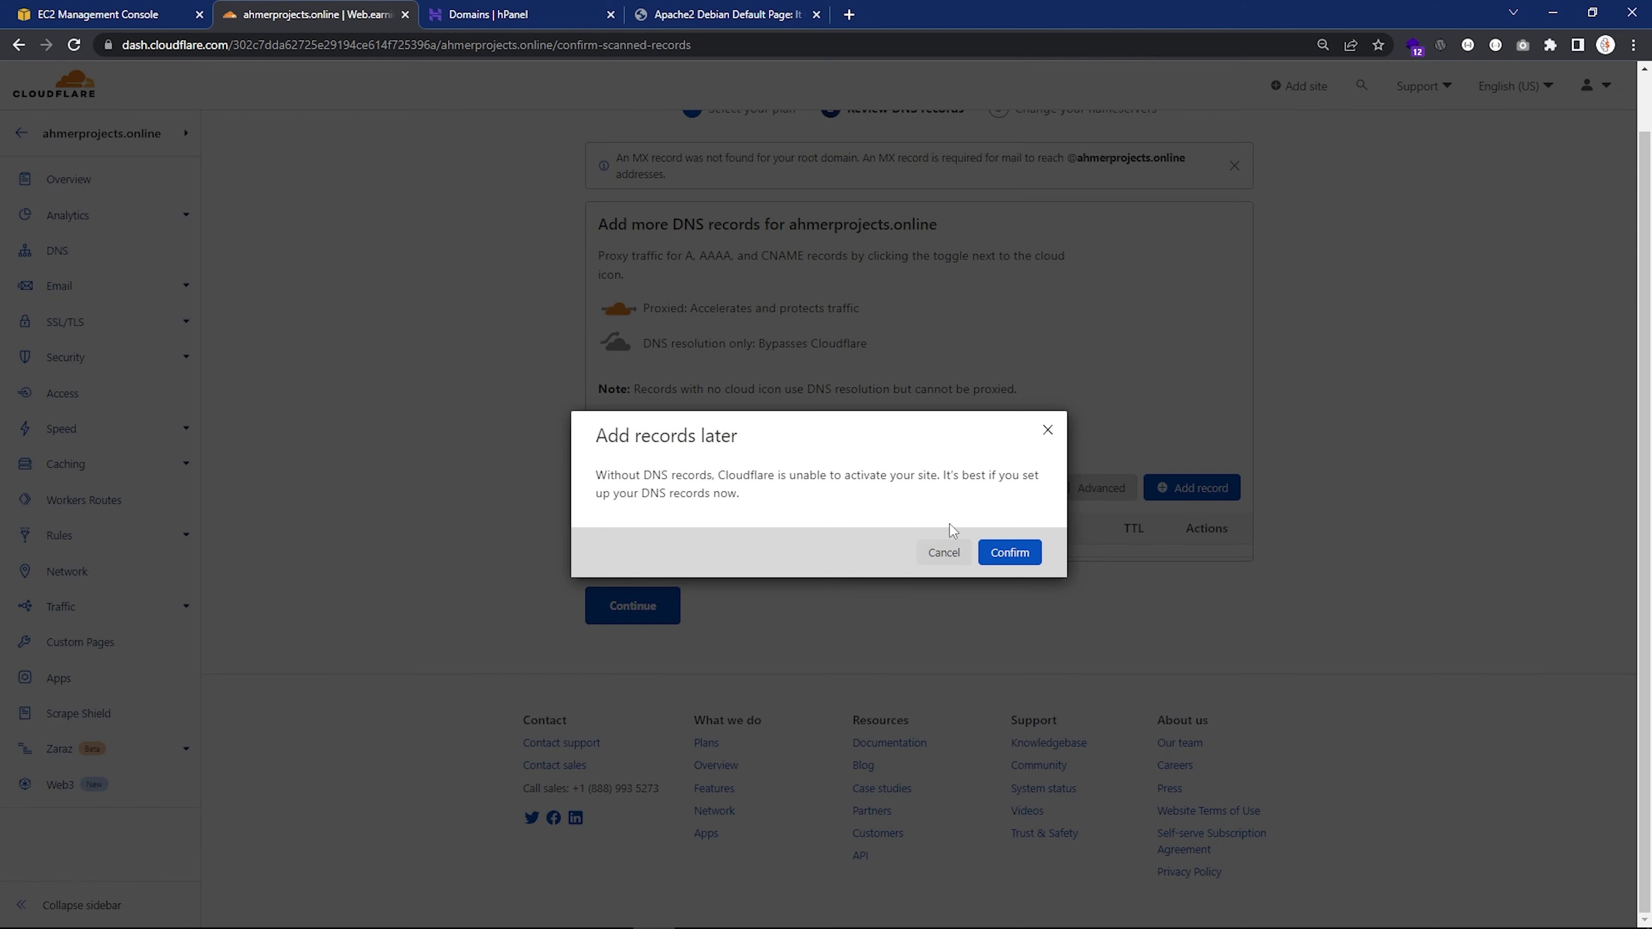
pyautogui.click(1025, 553)
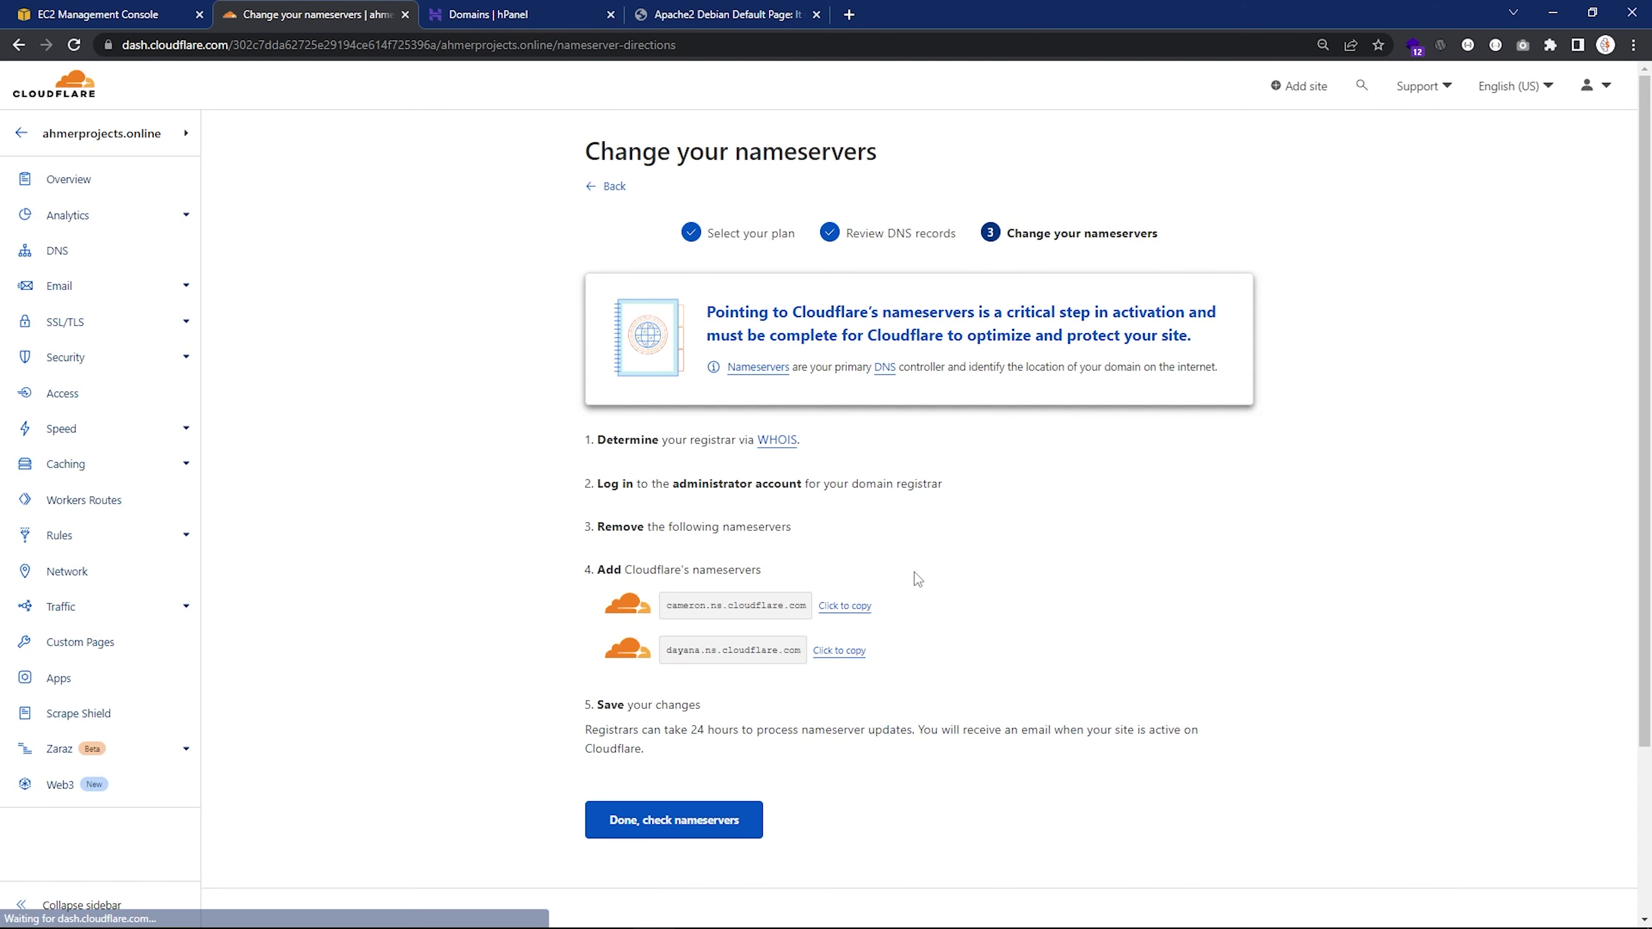
# Step: Review the two Cloudflare nameservers assigned to the domain and the example form where the registrar's nameservers are replaced
pyautogui.scroll(-2, 798, 457)
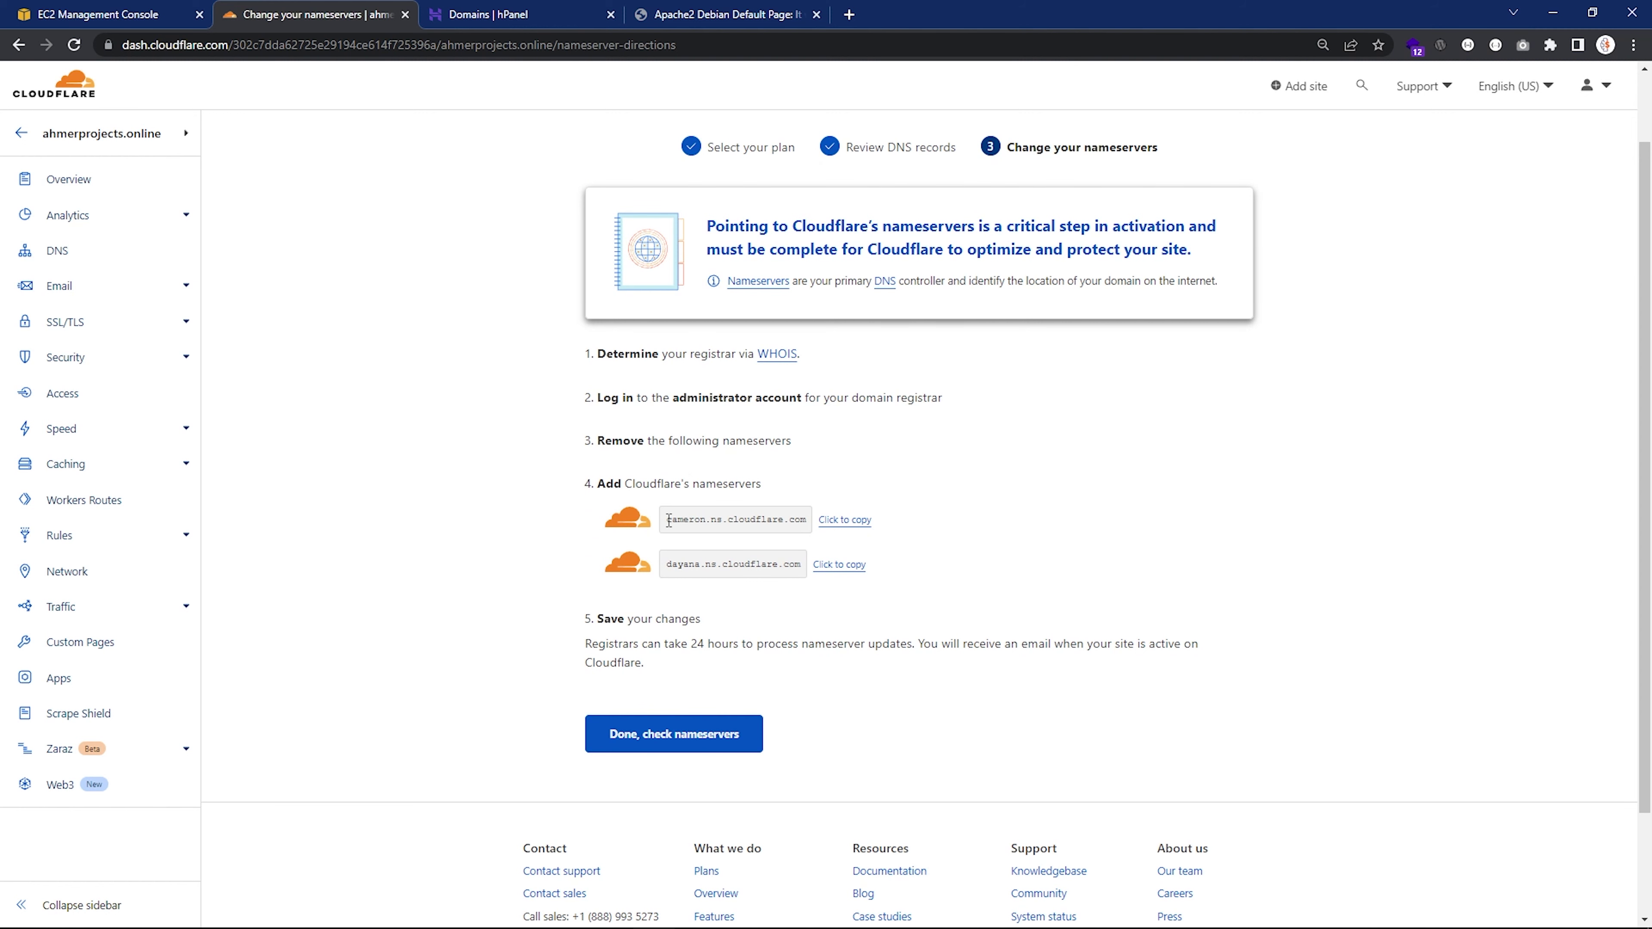
pyautogui.moveTo(666, 520); pyautogui.dragTo(810, 526)
pyautogui.moveTo(666, 565); pyautogui.dragTo(804, 566)
pyautogui.hotkey('alt', 'Tab')
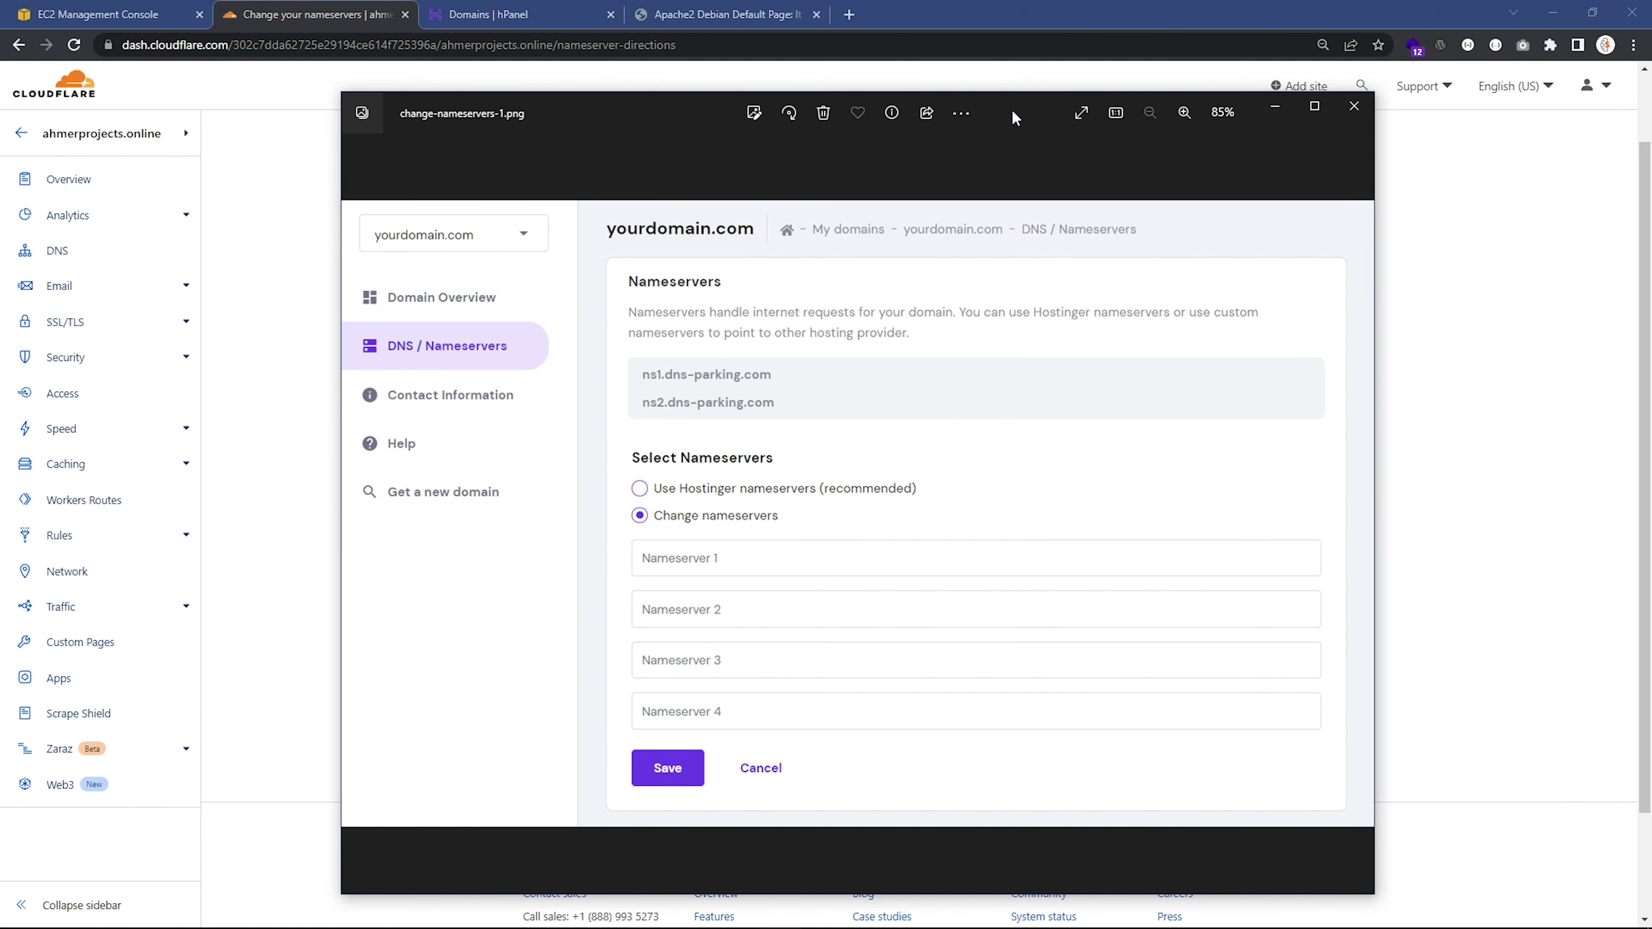
pyautogui.moveTo(1014, 115); pyautogui.dragTo(1105, 133)
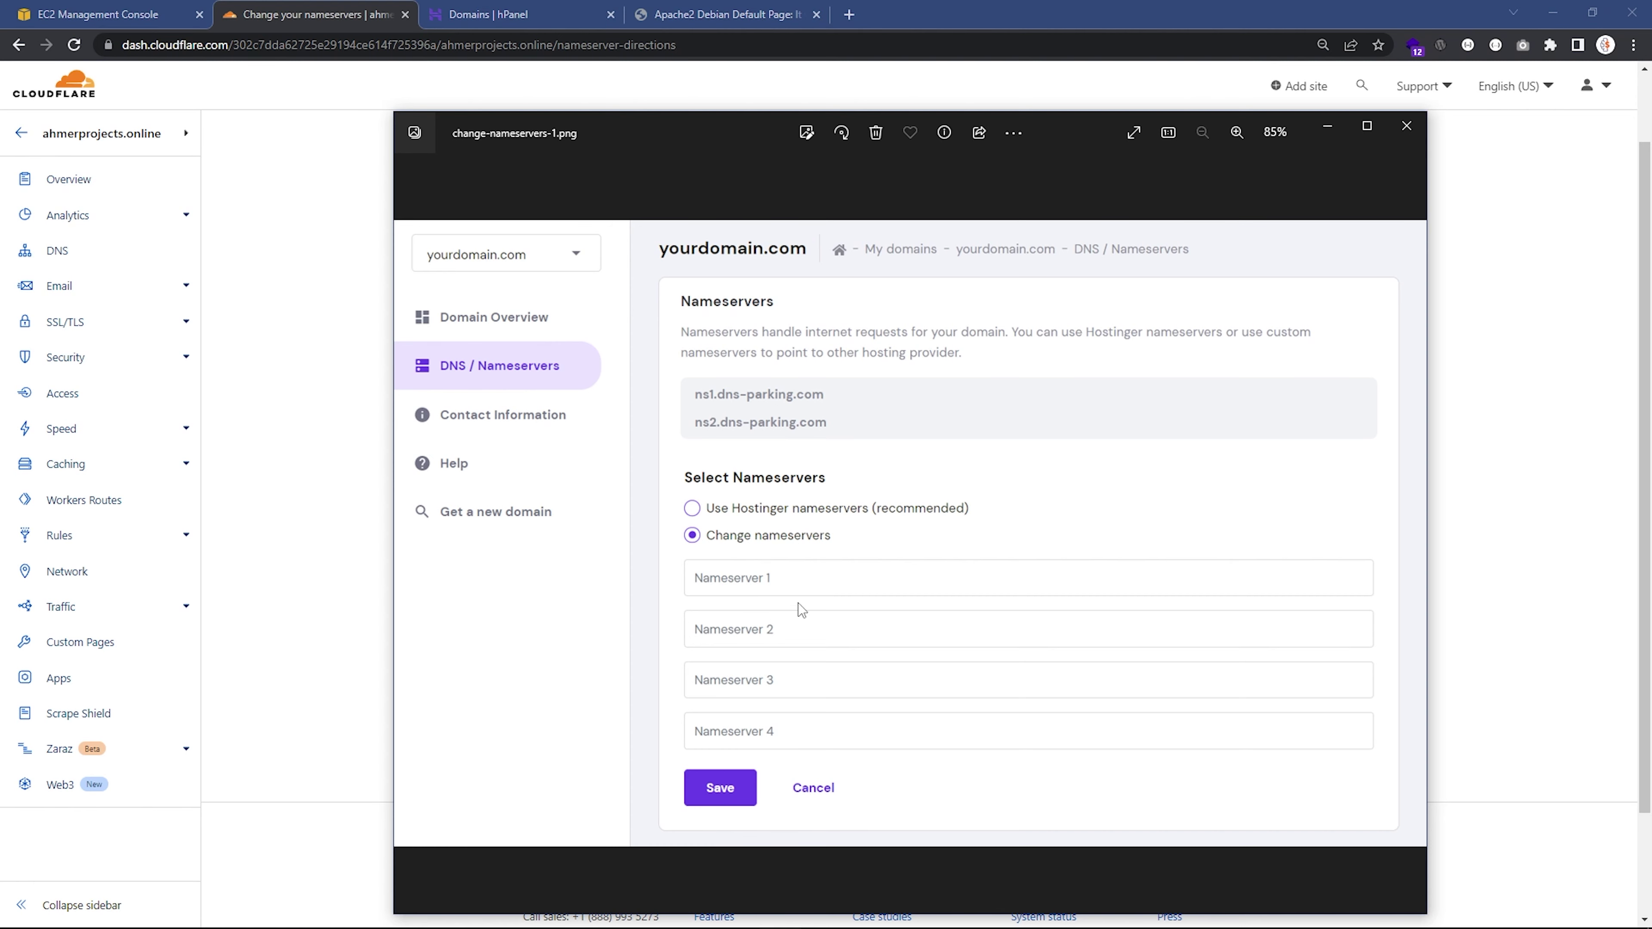
pyautogui.moveTo(698, 133); pyautogui.dragTo(1366, 158)
pyautogui.click(873, 477)
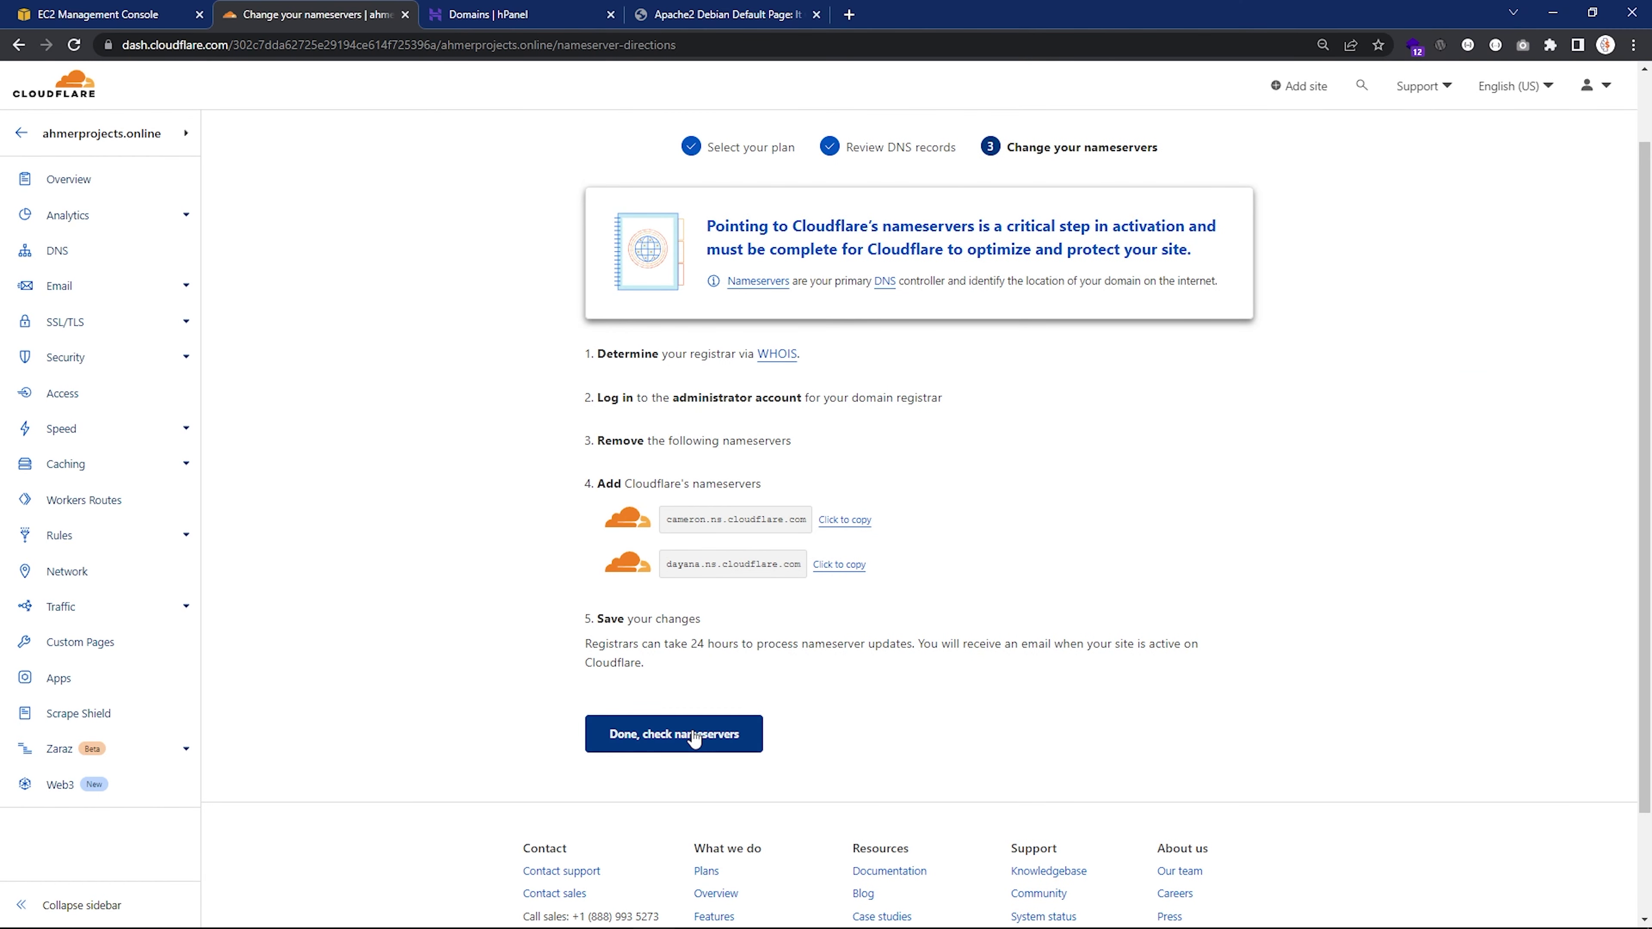
# Step: Finish the nameserver instructions, start the Quick Start Guide and save the Automatic HTTPS Rewrites setting
pyautogui.click(748, 732)
pyautogui.click(670, 406)
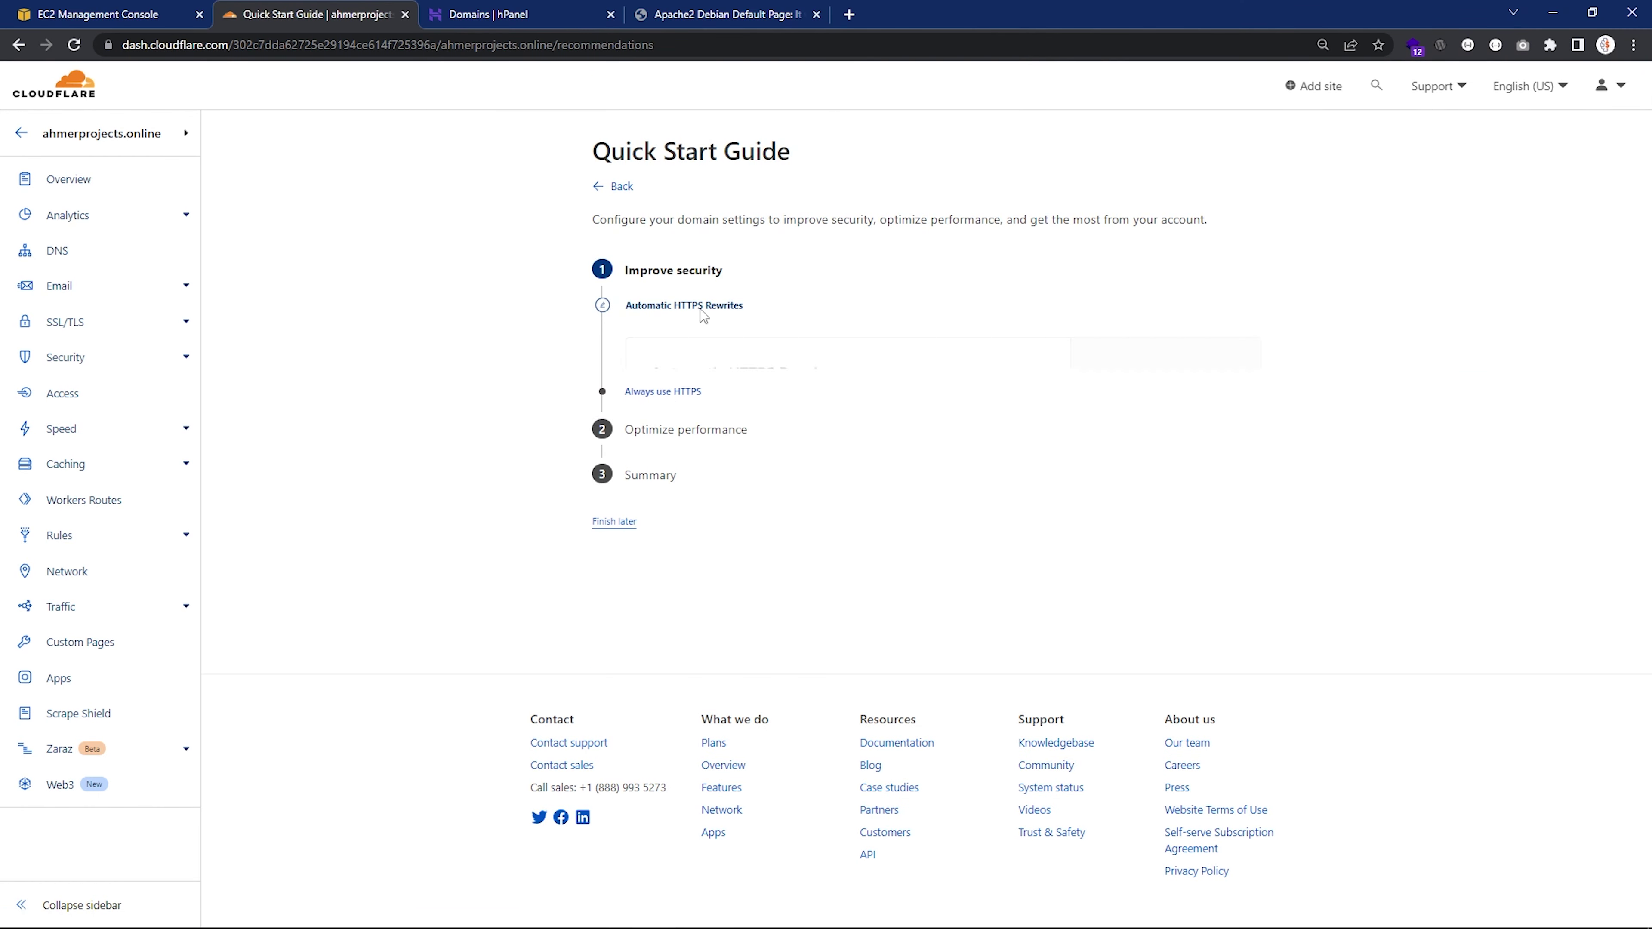
pyautogui.click(643, 572)
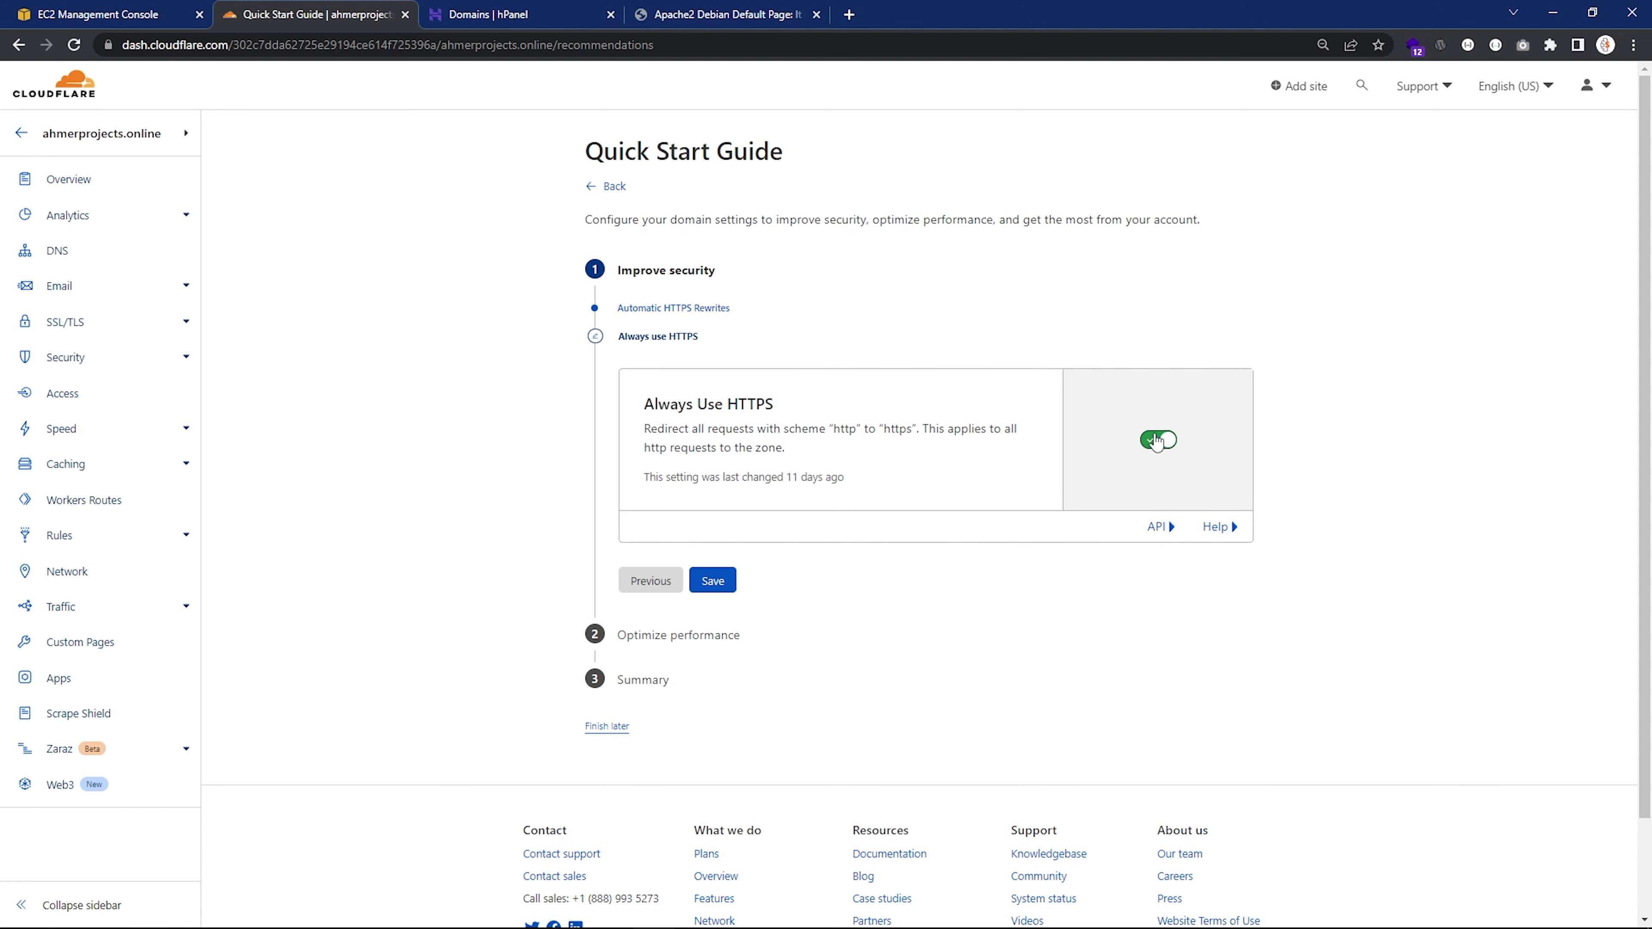
# Step: Save the Always Use HTTPS, Auto Minify (JavaScript, CSS, HTML) and Brotli settings and finish the Quick Start Guide
pyautogui.click(715, 580)
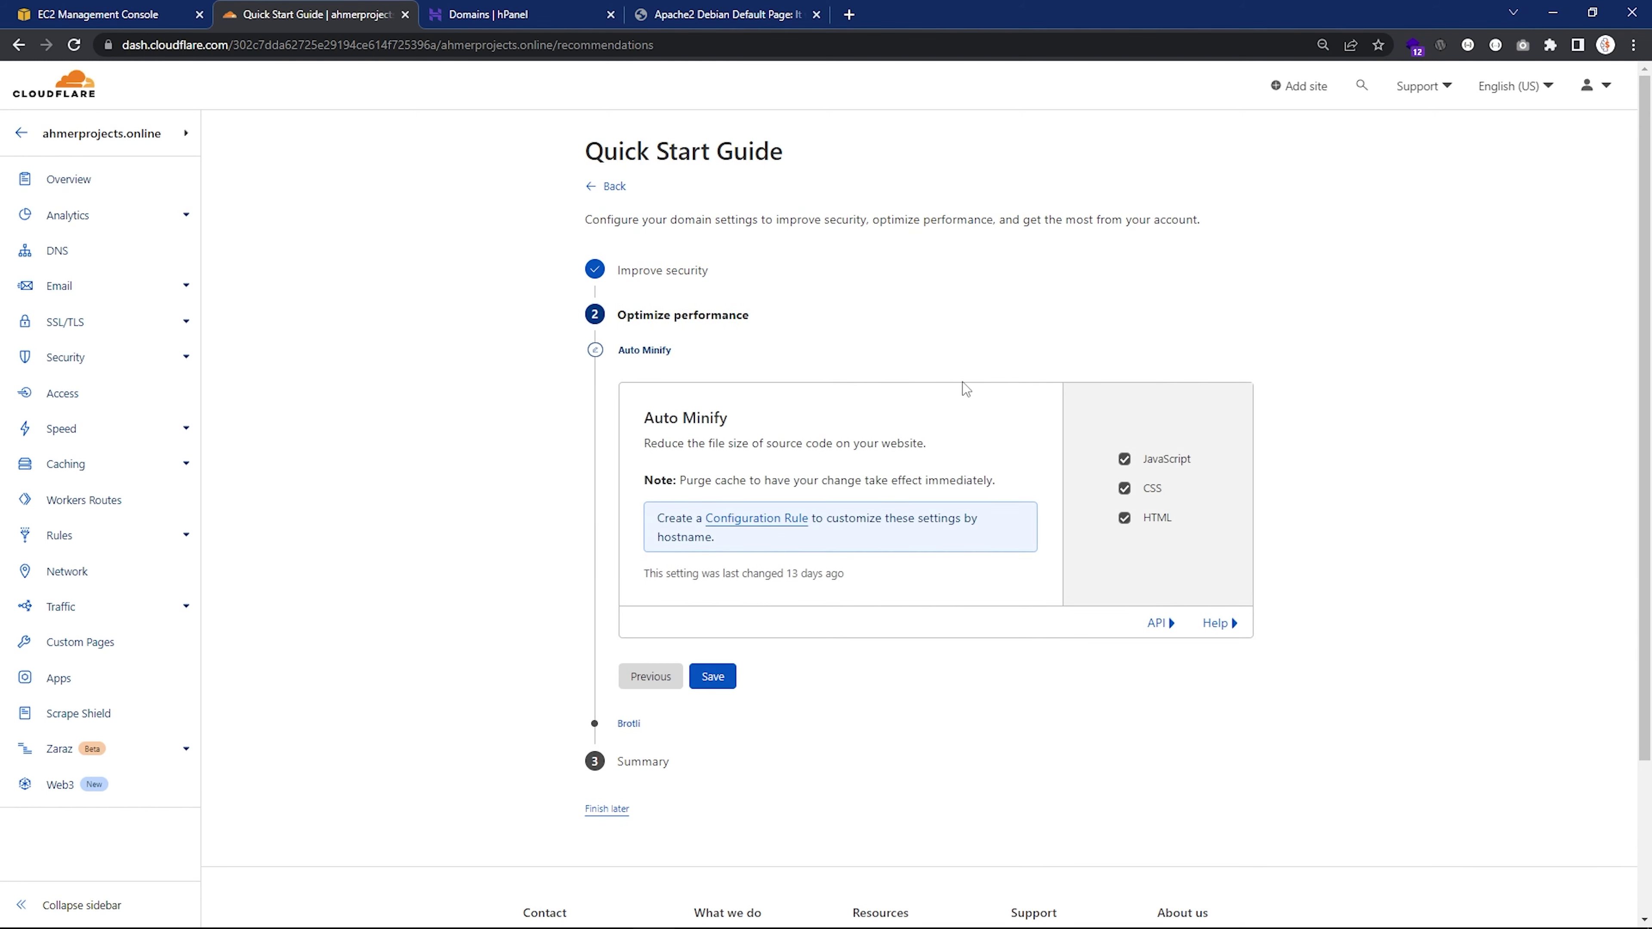
pyautogui.click(723, 674)
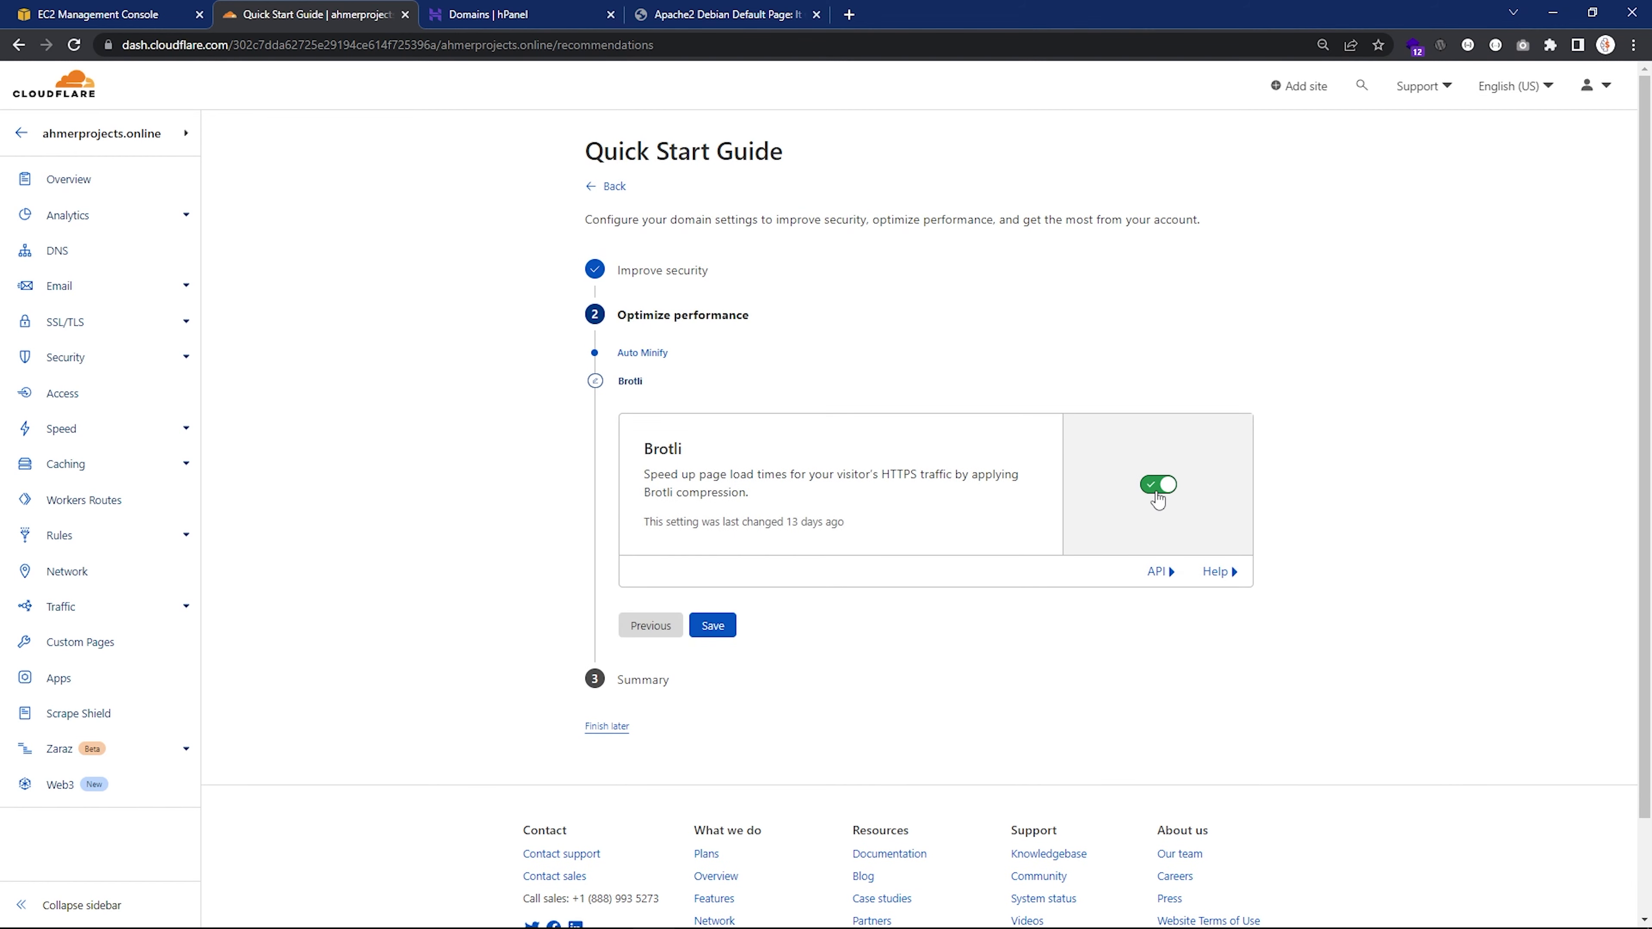
pyautogui.click(732, 628)
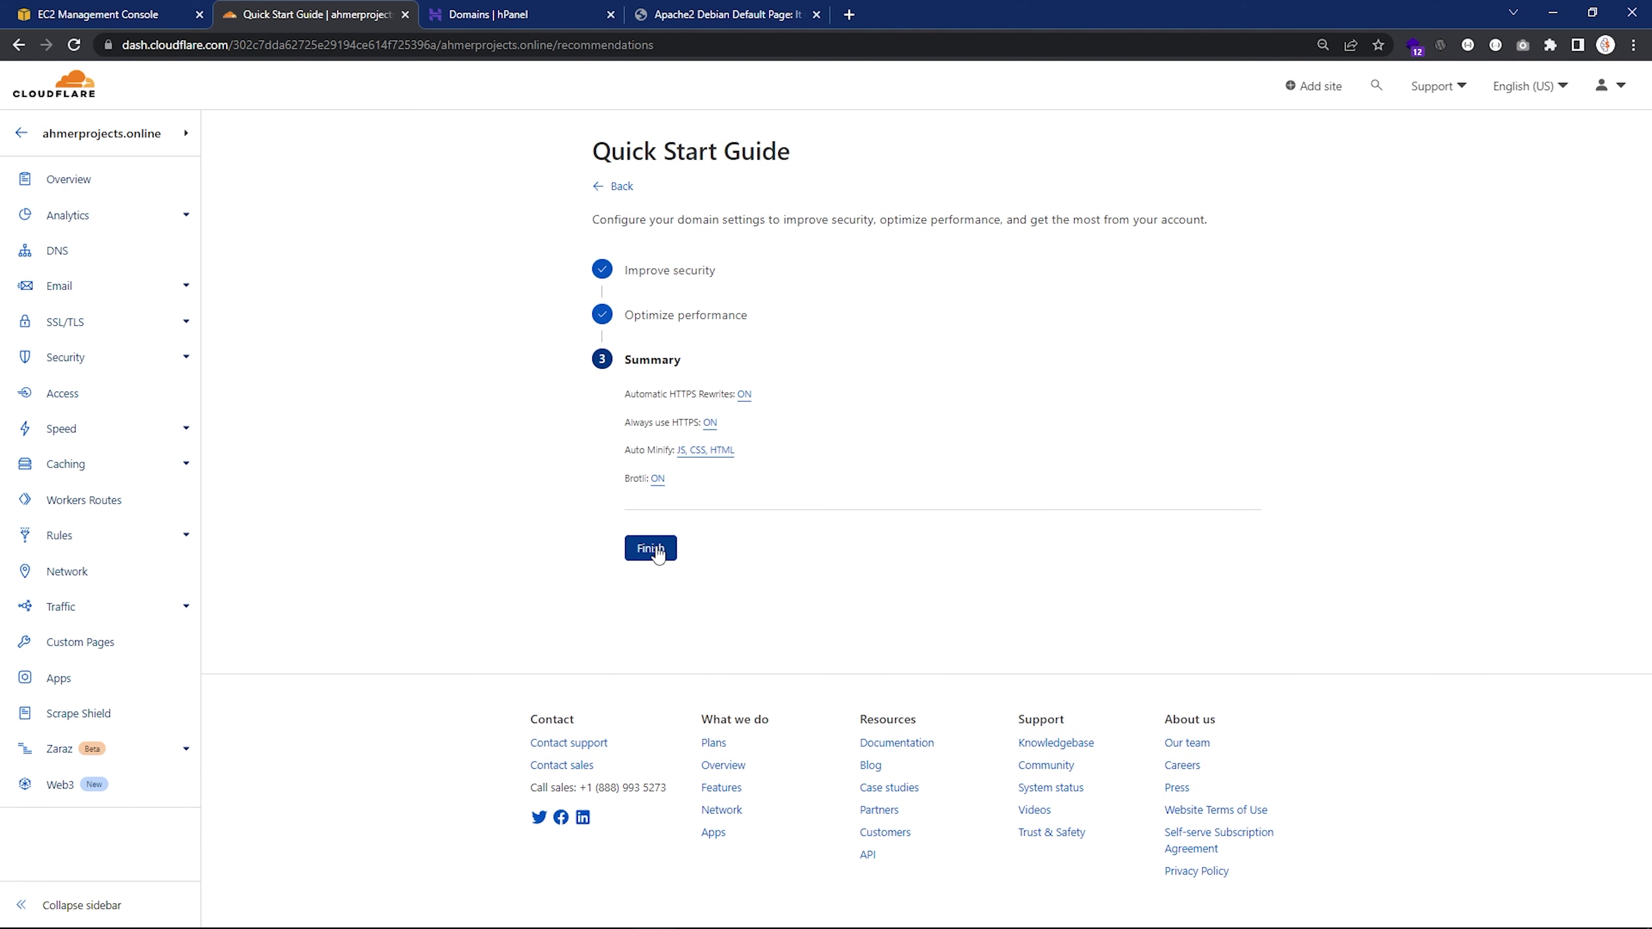
pyautogui.click(653, 548)
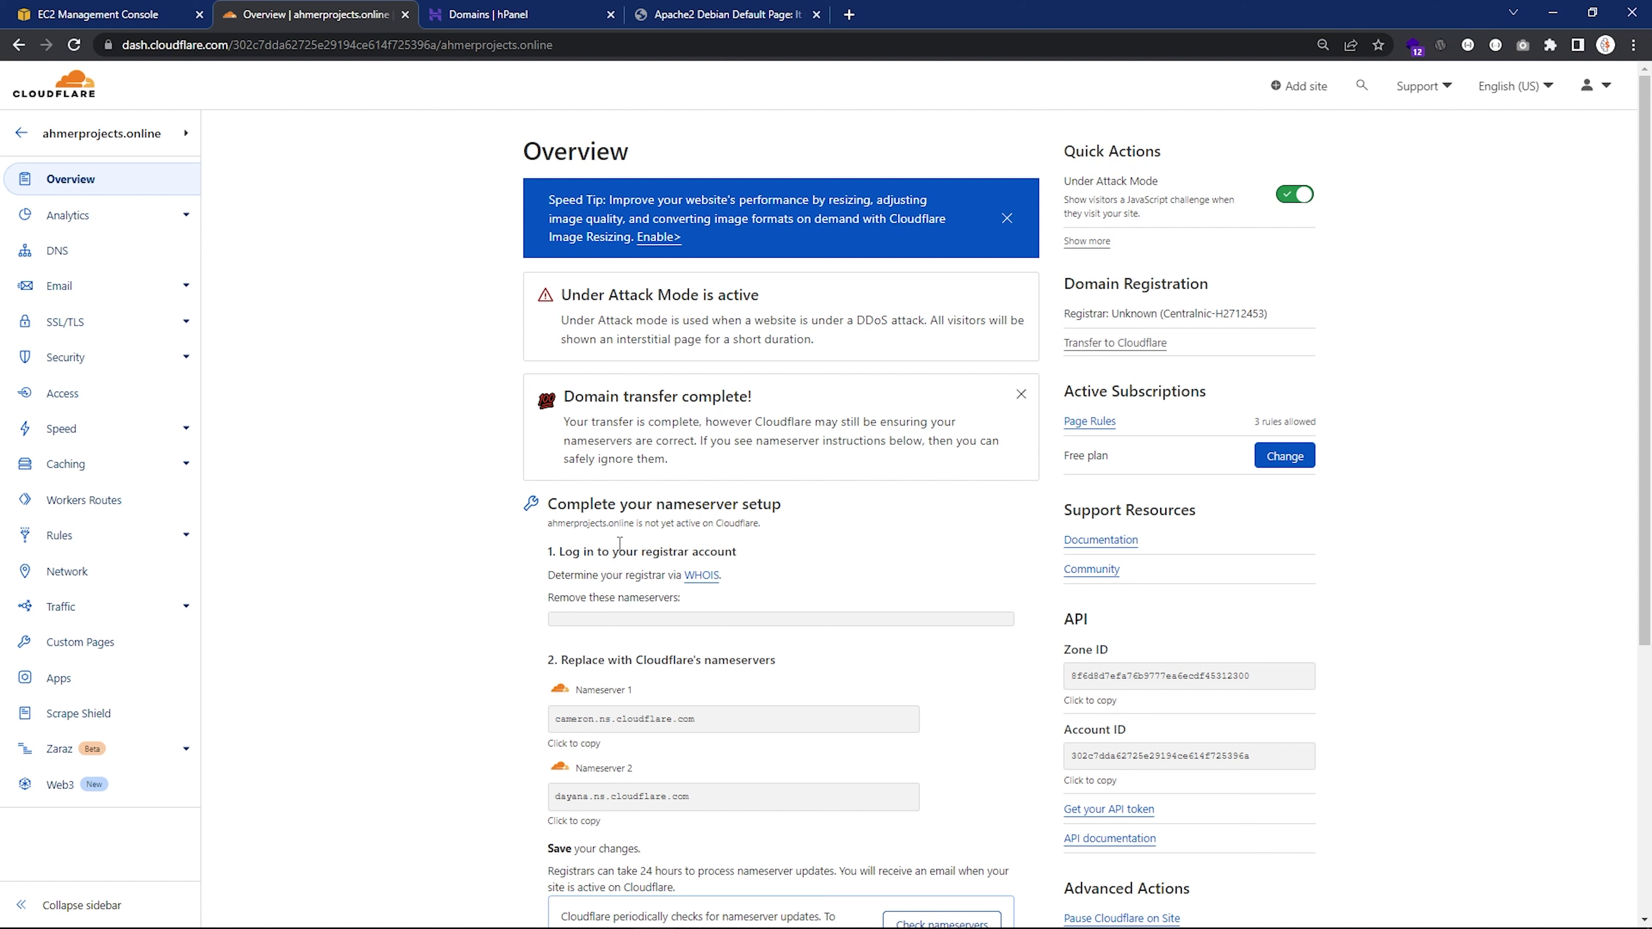
# Step: Request a nameserver check for ahmerprojects.online, reload the overview to read its activation status and dismiss the speed tip
pyautogui.scroll(-5, 619, 546)
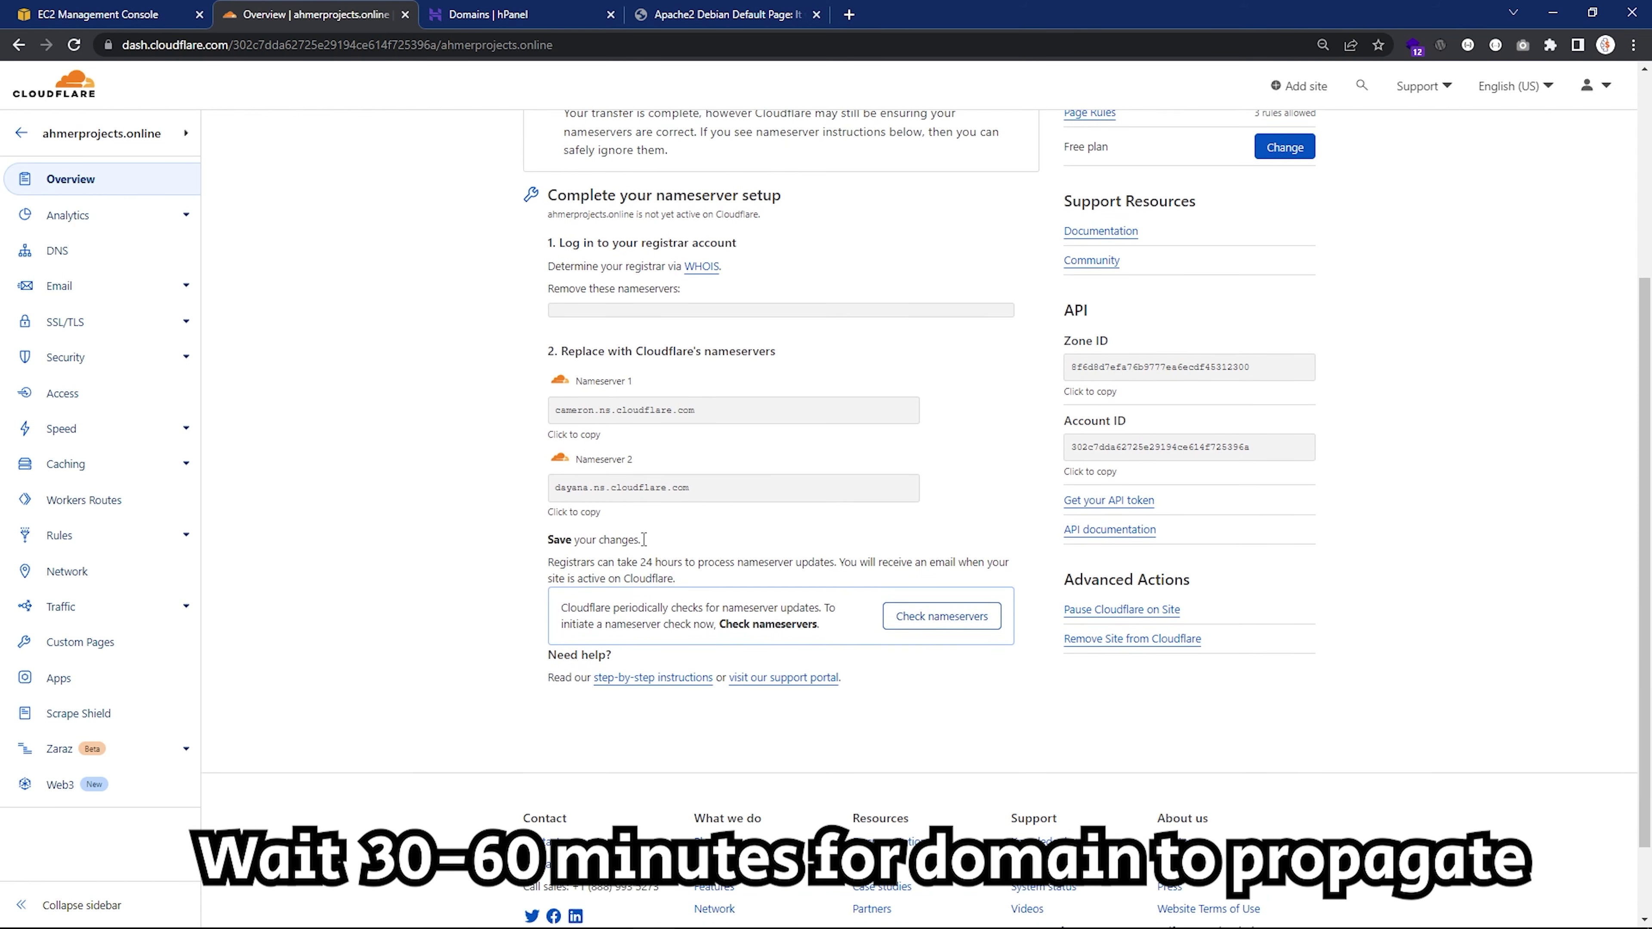
pyautogui.click(941, 580)
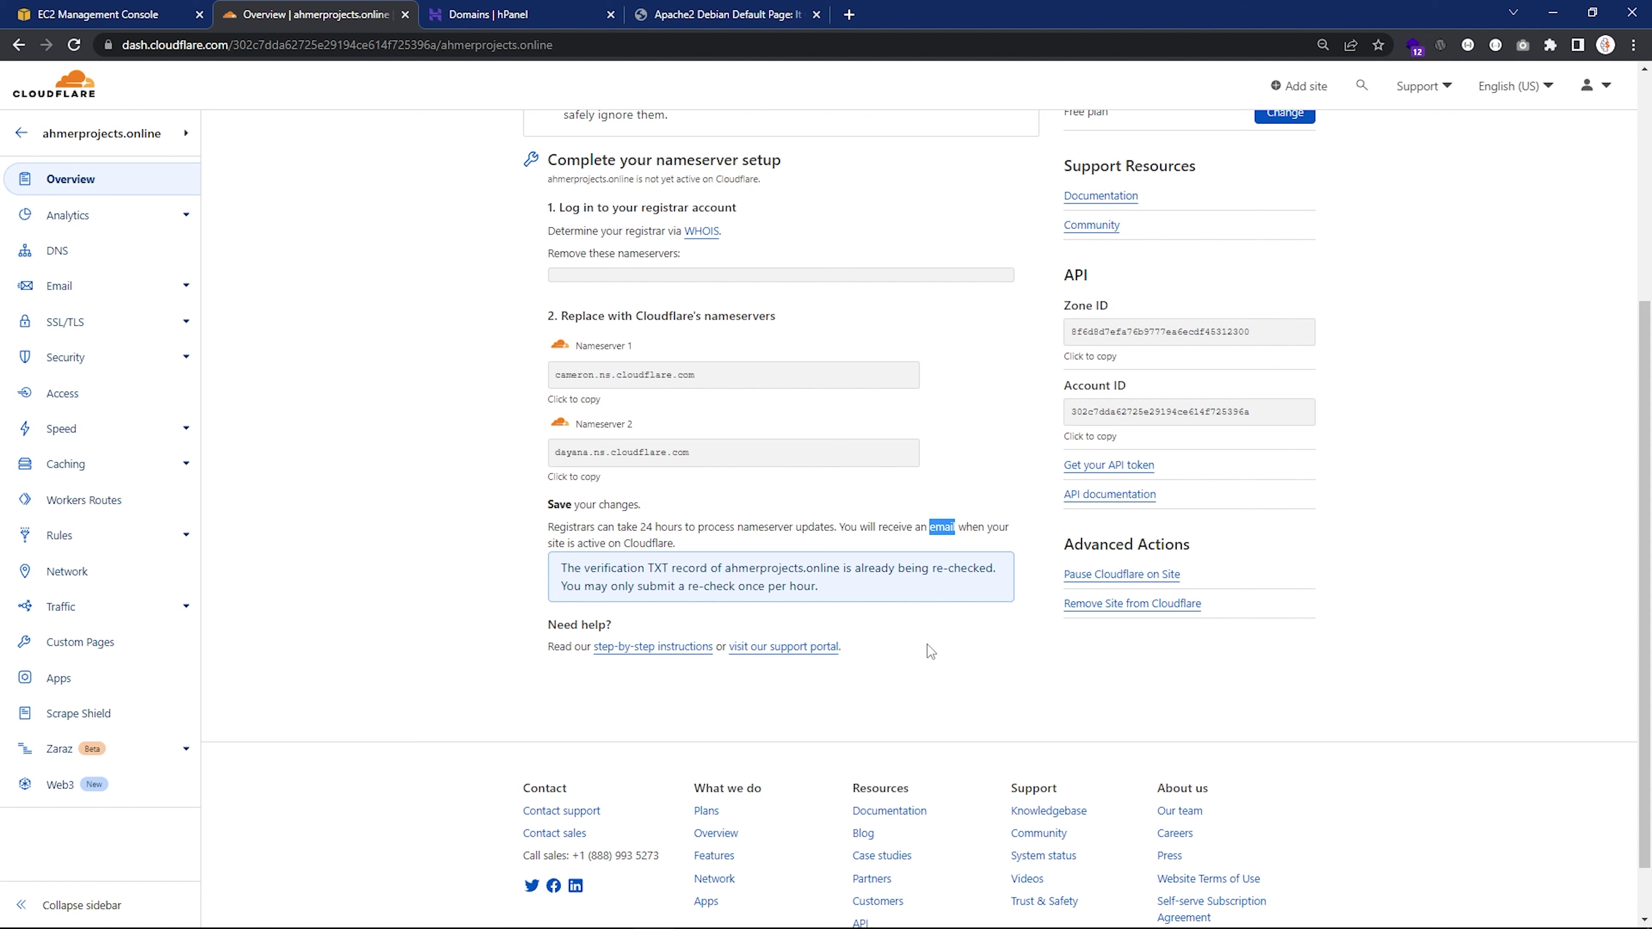
pyautogui.scroll(5, 930, 644)
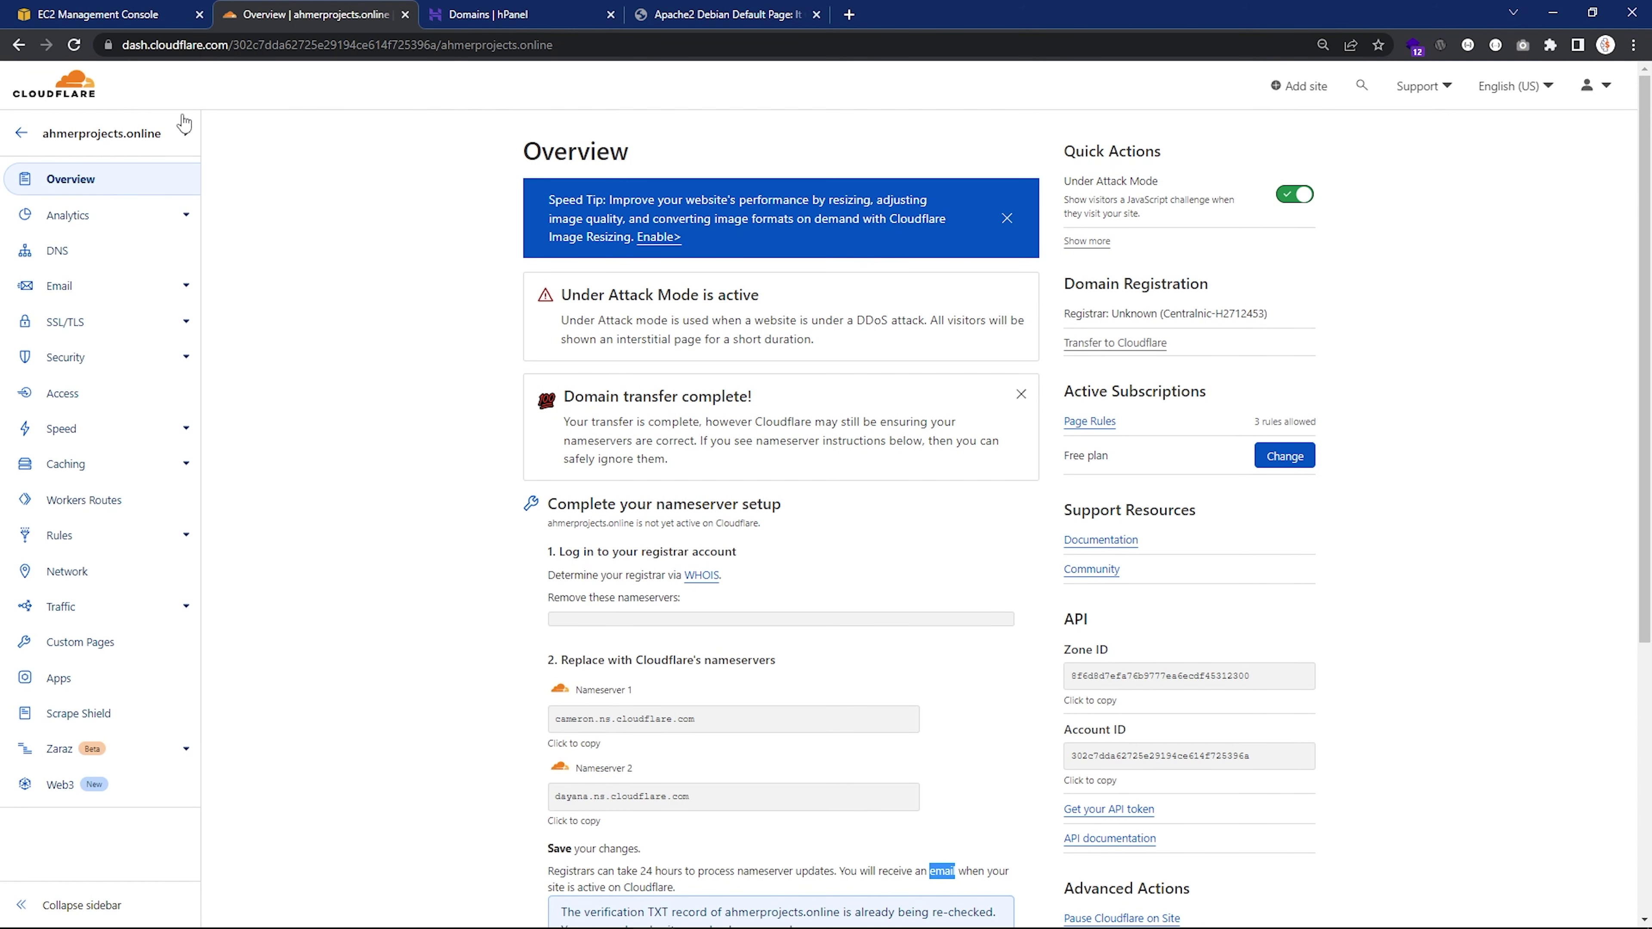
pyautogui.click(74, 57)
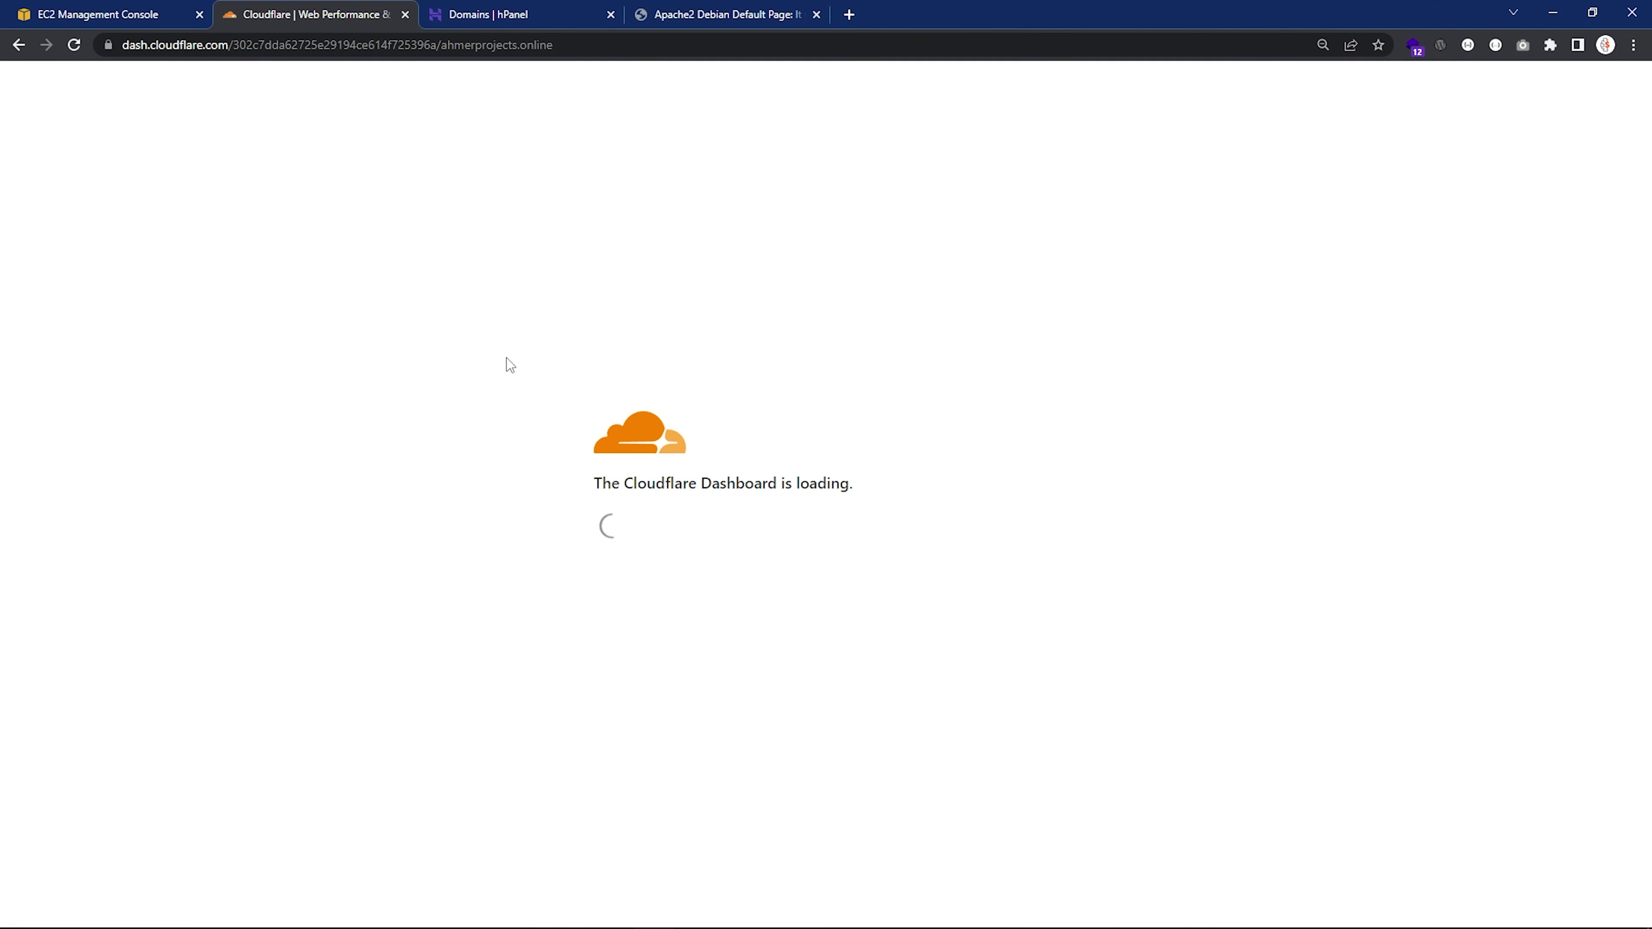
pyautogui.moveTo(558, 298); pyautogui.dragTo(934, 293)
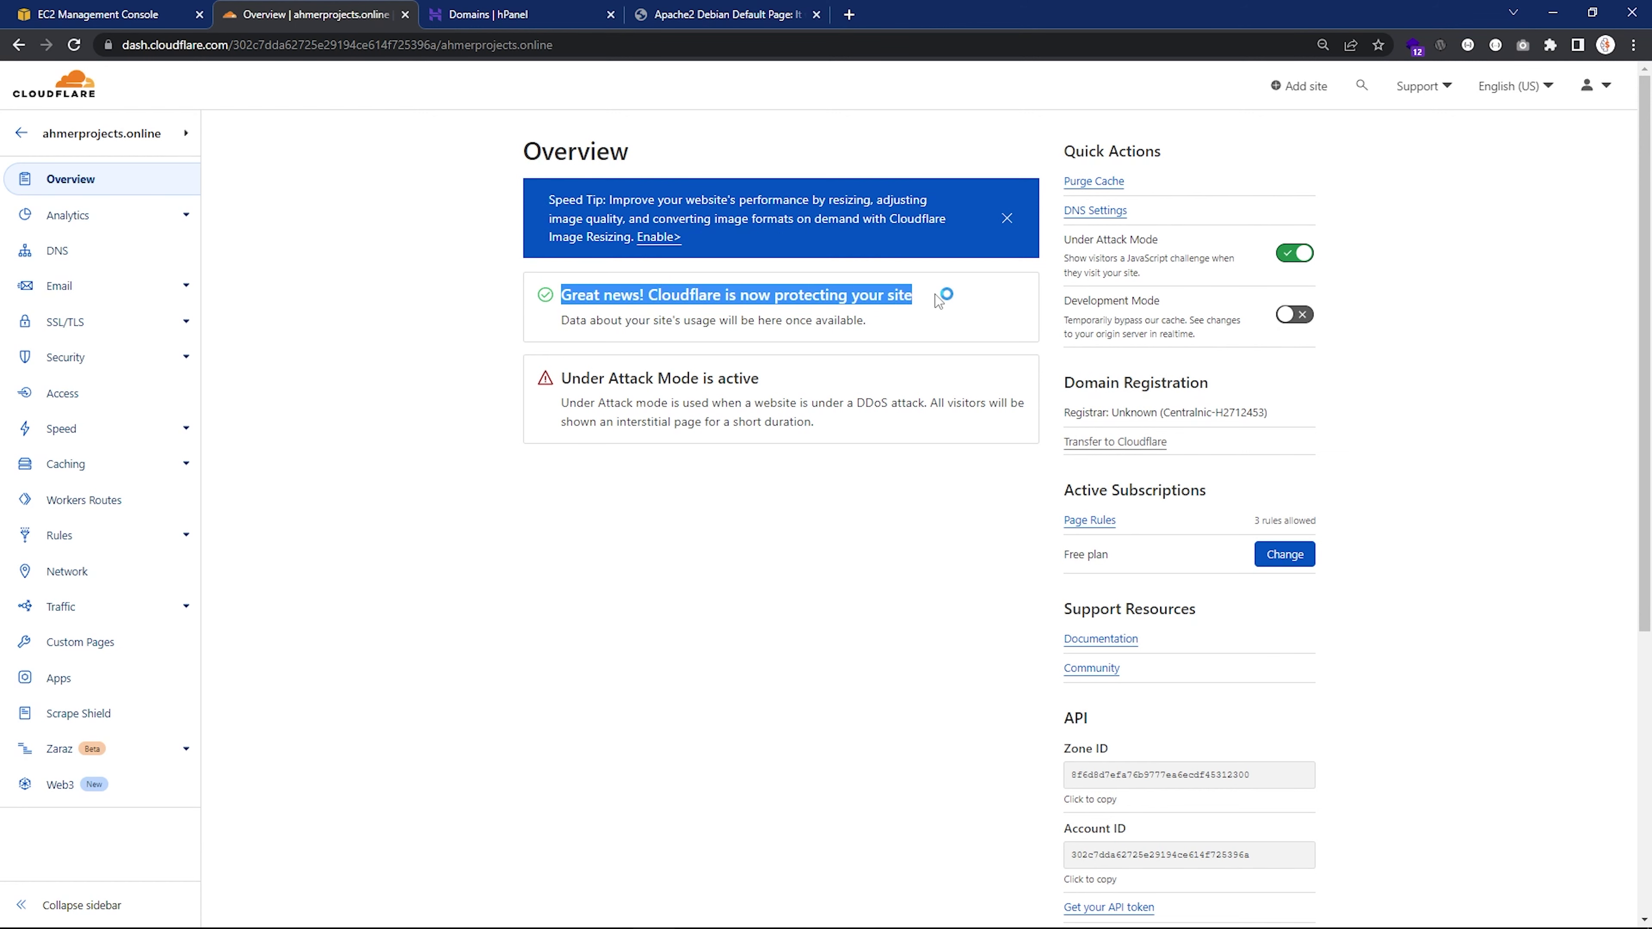
pyautogui.click(956, 307)
pyautogui.click(1007, 218)
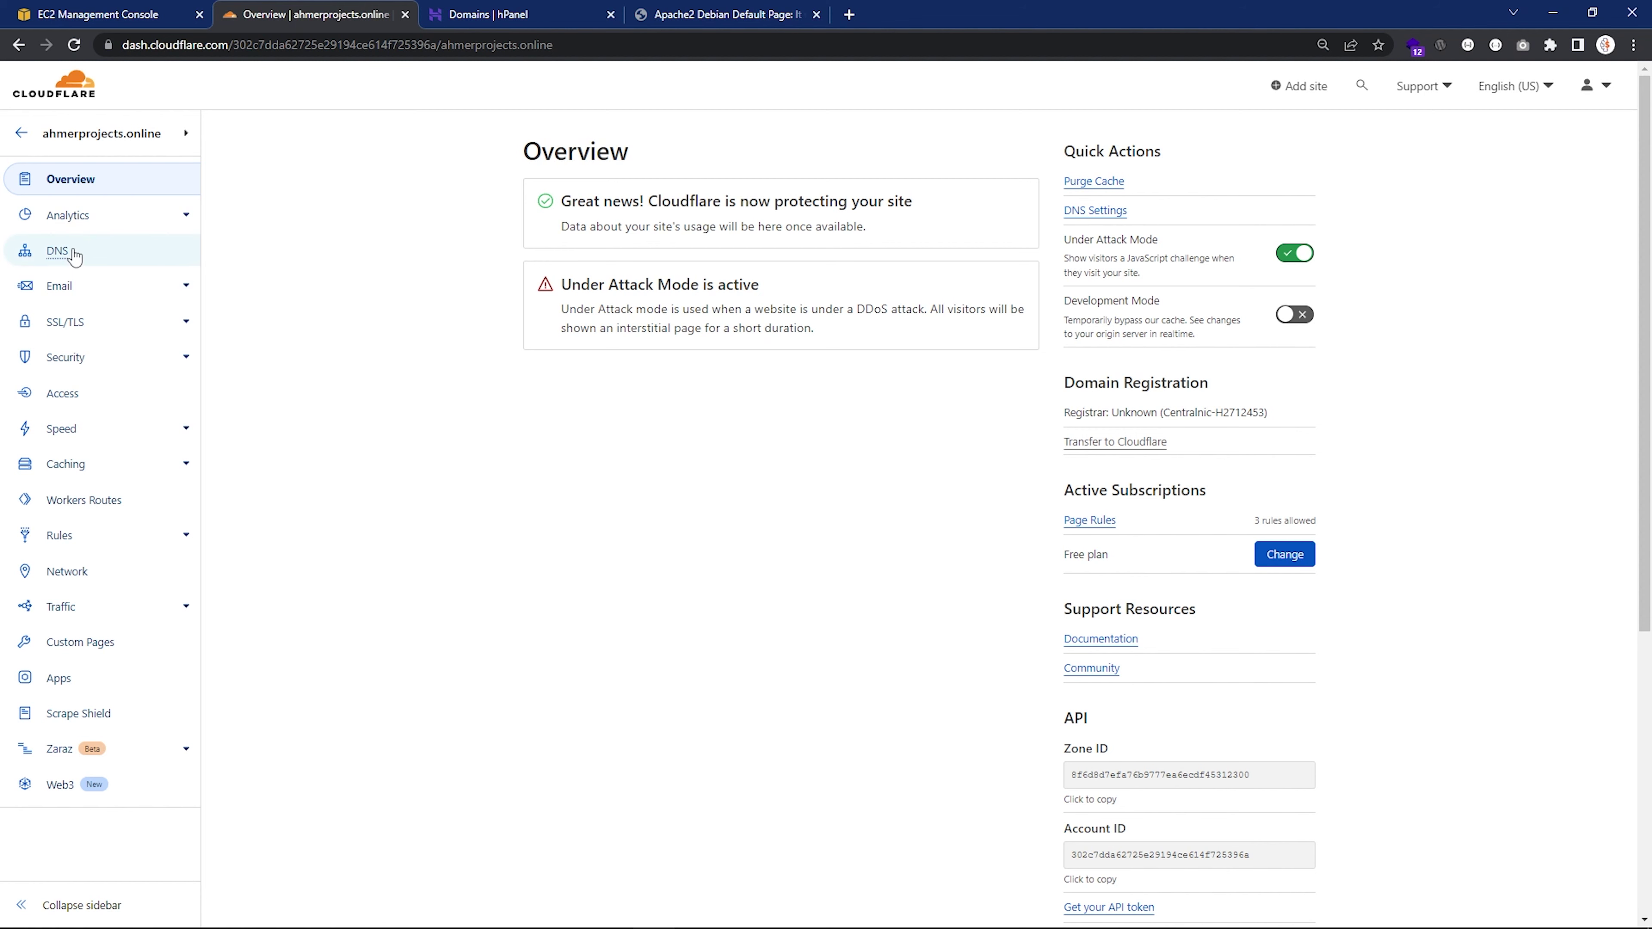
# Step: In the domain's DNS settings, start a proxied A record named @ for the root domain
pyautogui.click(57, 252)
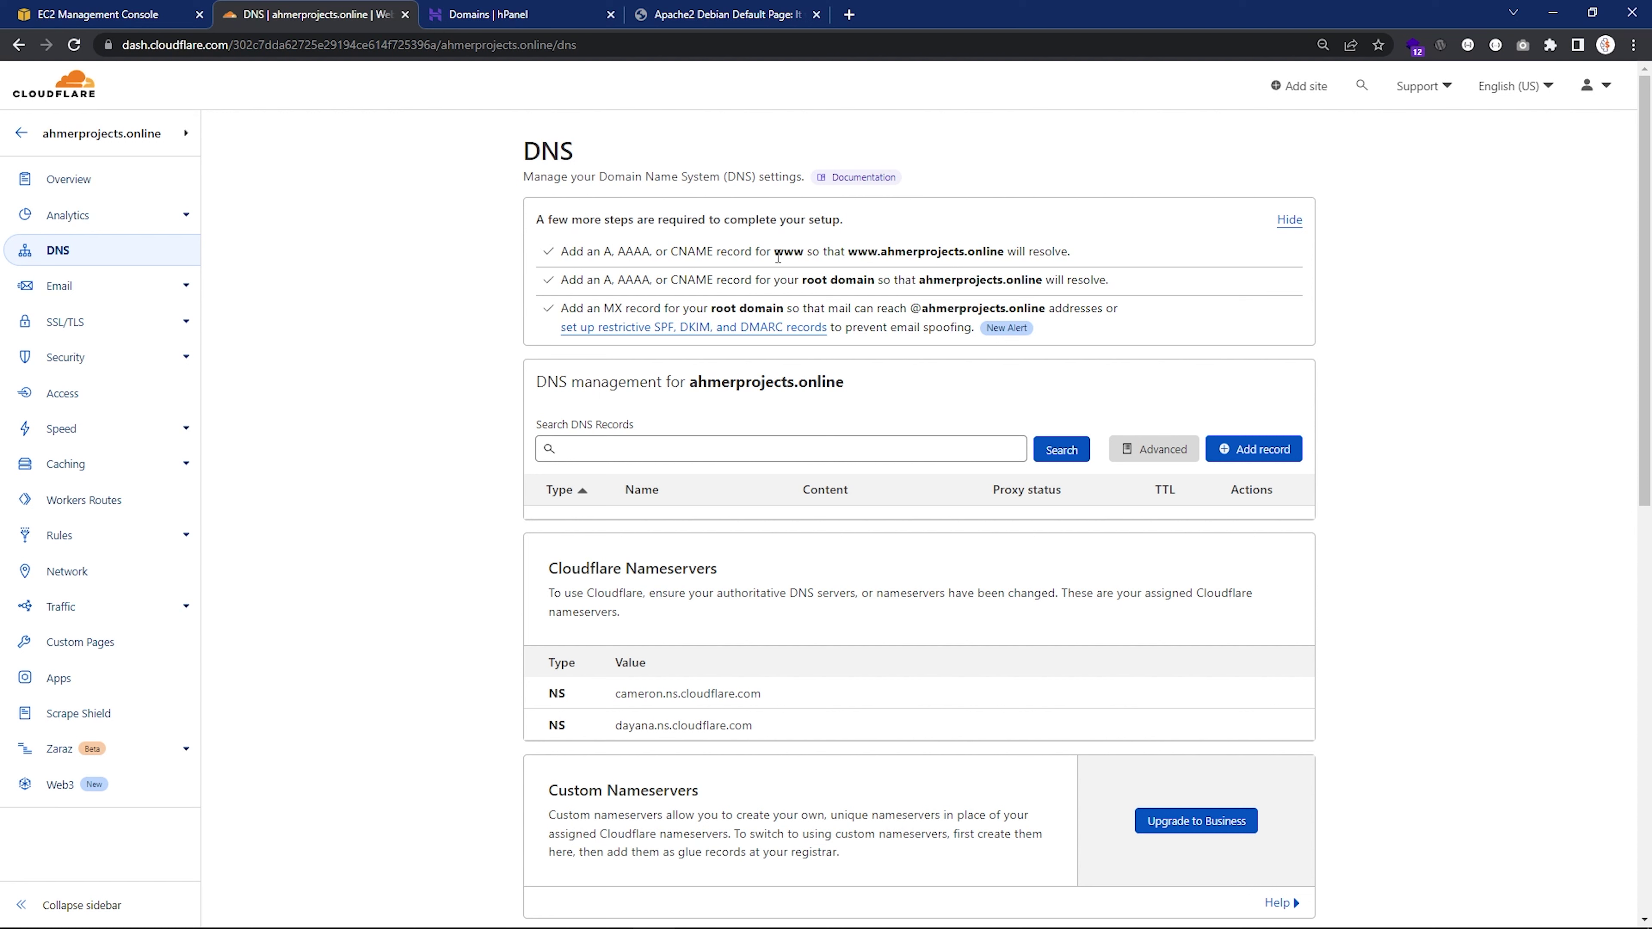
pyautogui.moveTo(775, 252); pyautogui.dragTo(821, 252)
pyautogui.moveTo(917, 281); pyautogui.dragTo(1035, 281)
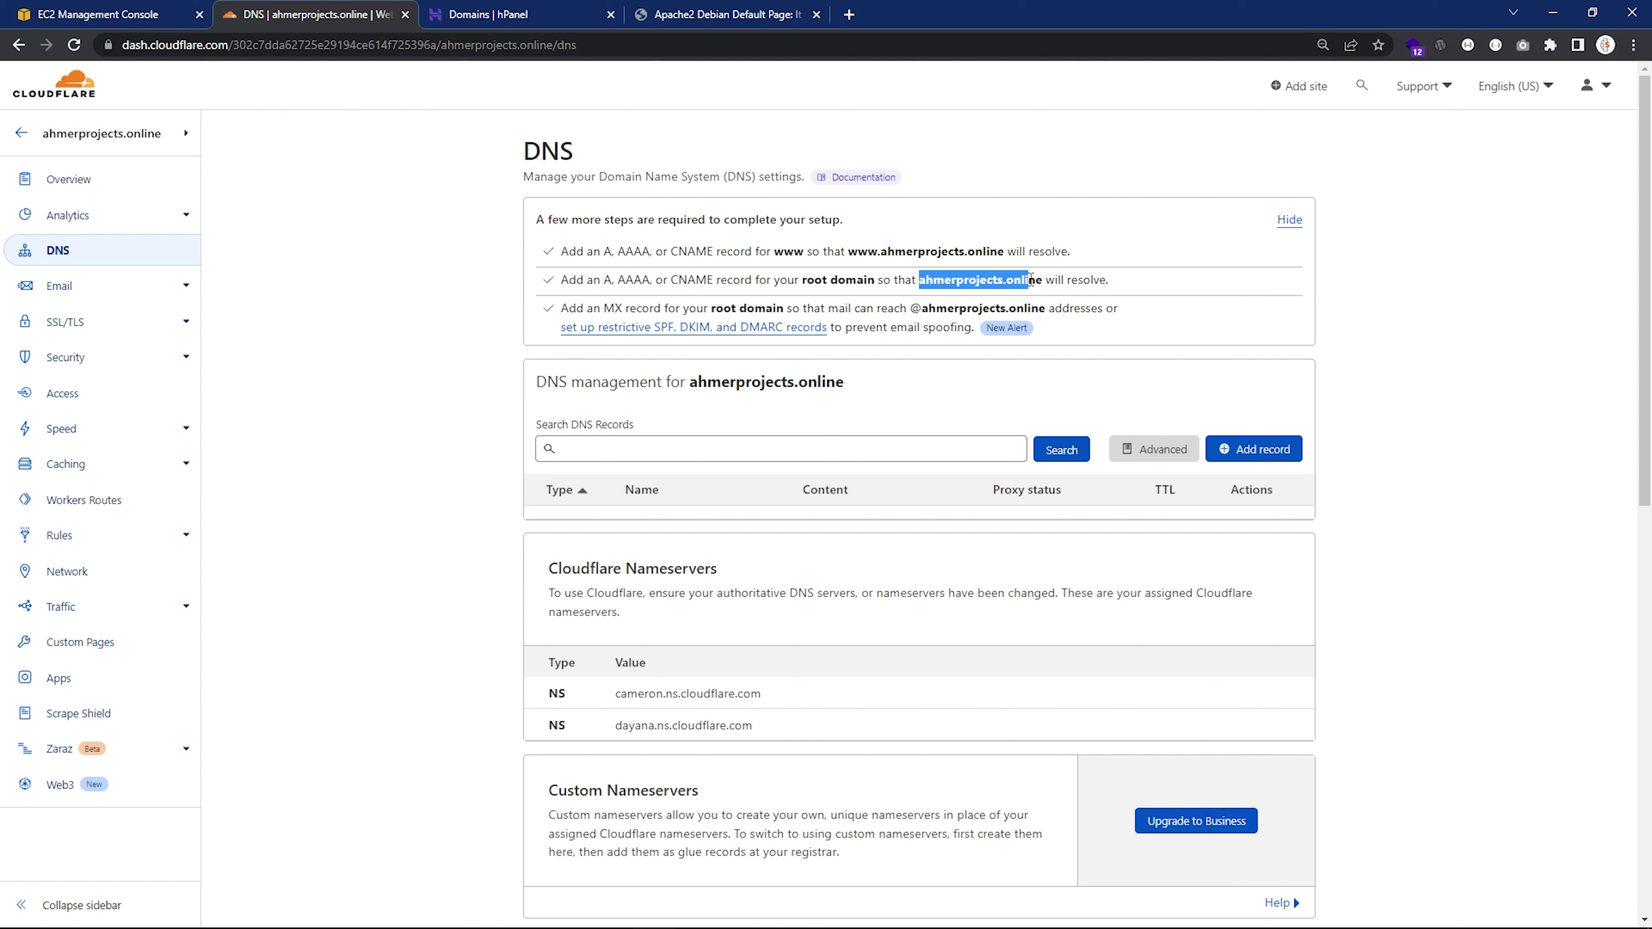
pyautogui.click(1256, 452)
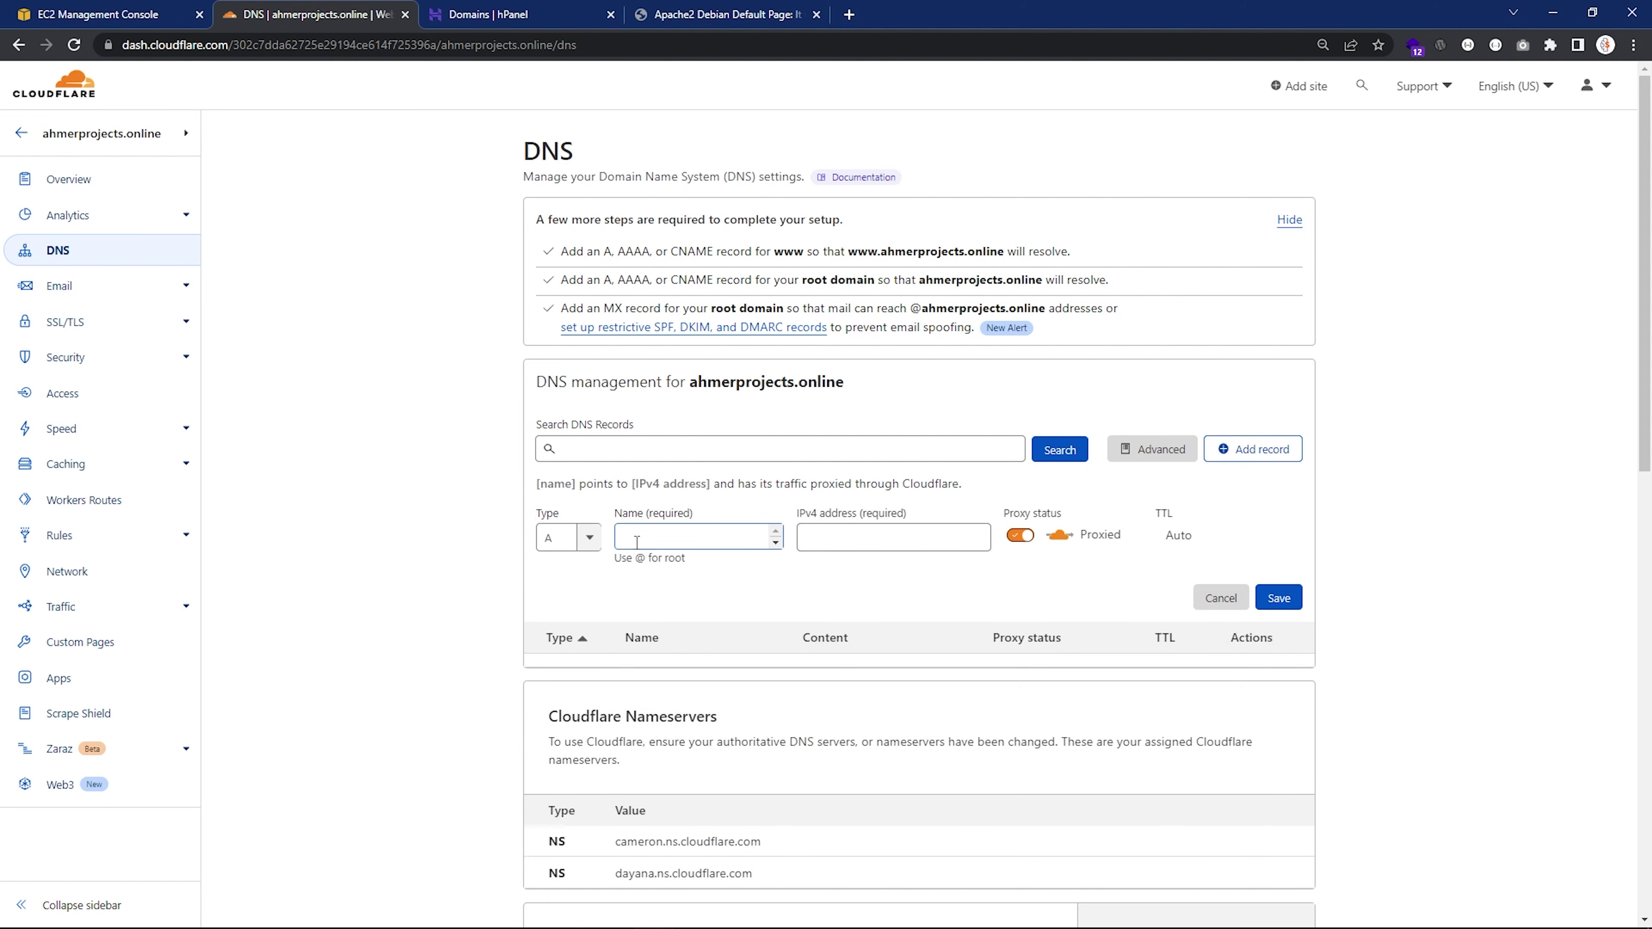
pyautogui.click(624, 541)
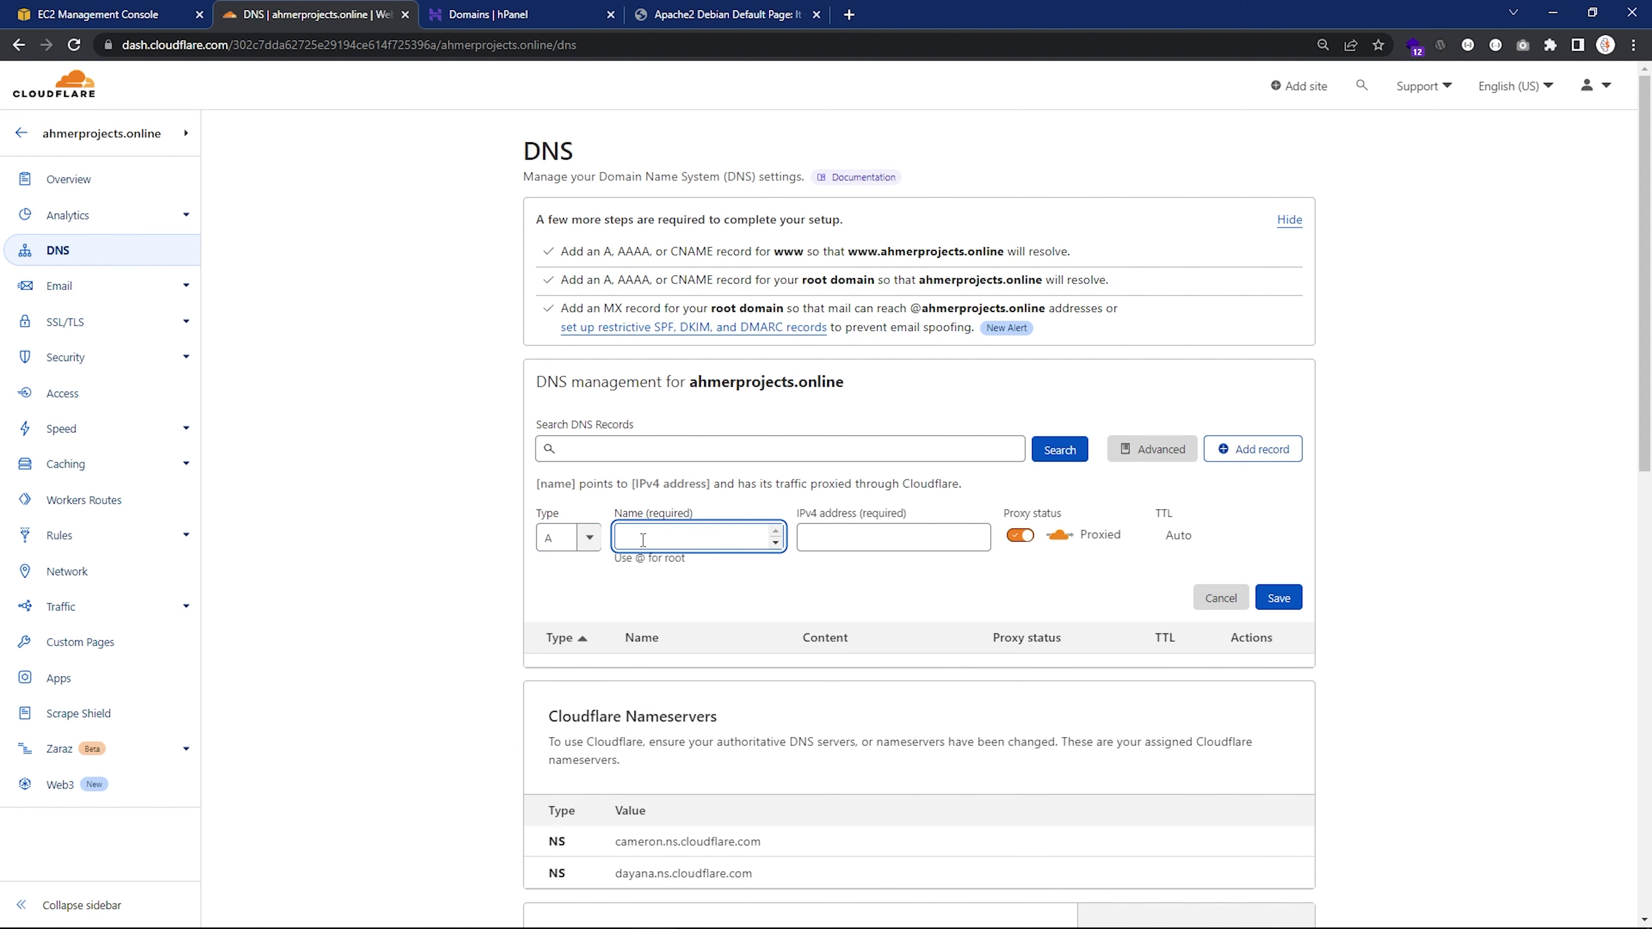
pyautogui.write('@')
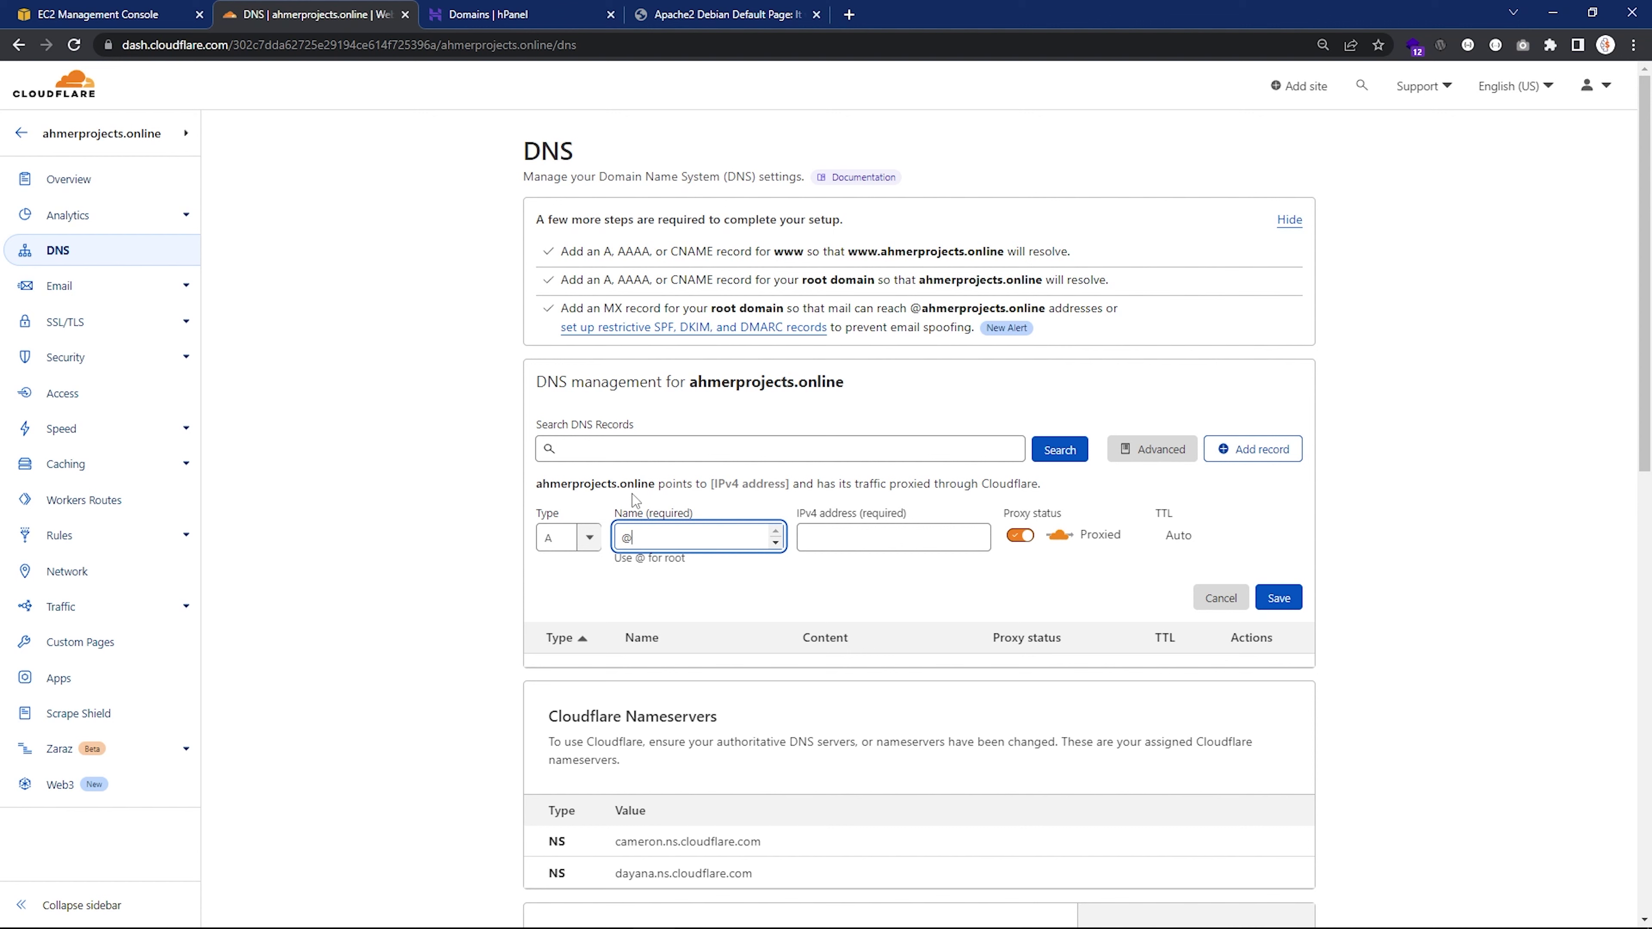
pyautogui.moveTo(654, 485); pyautogui.dragTo(599, 492)
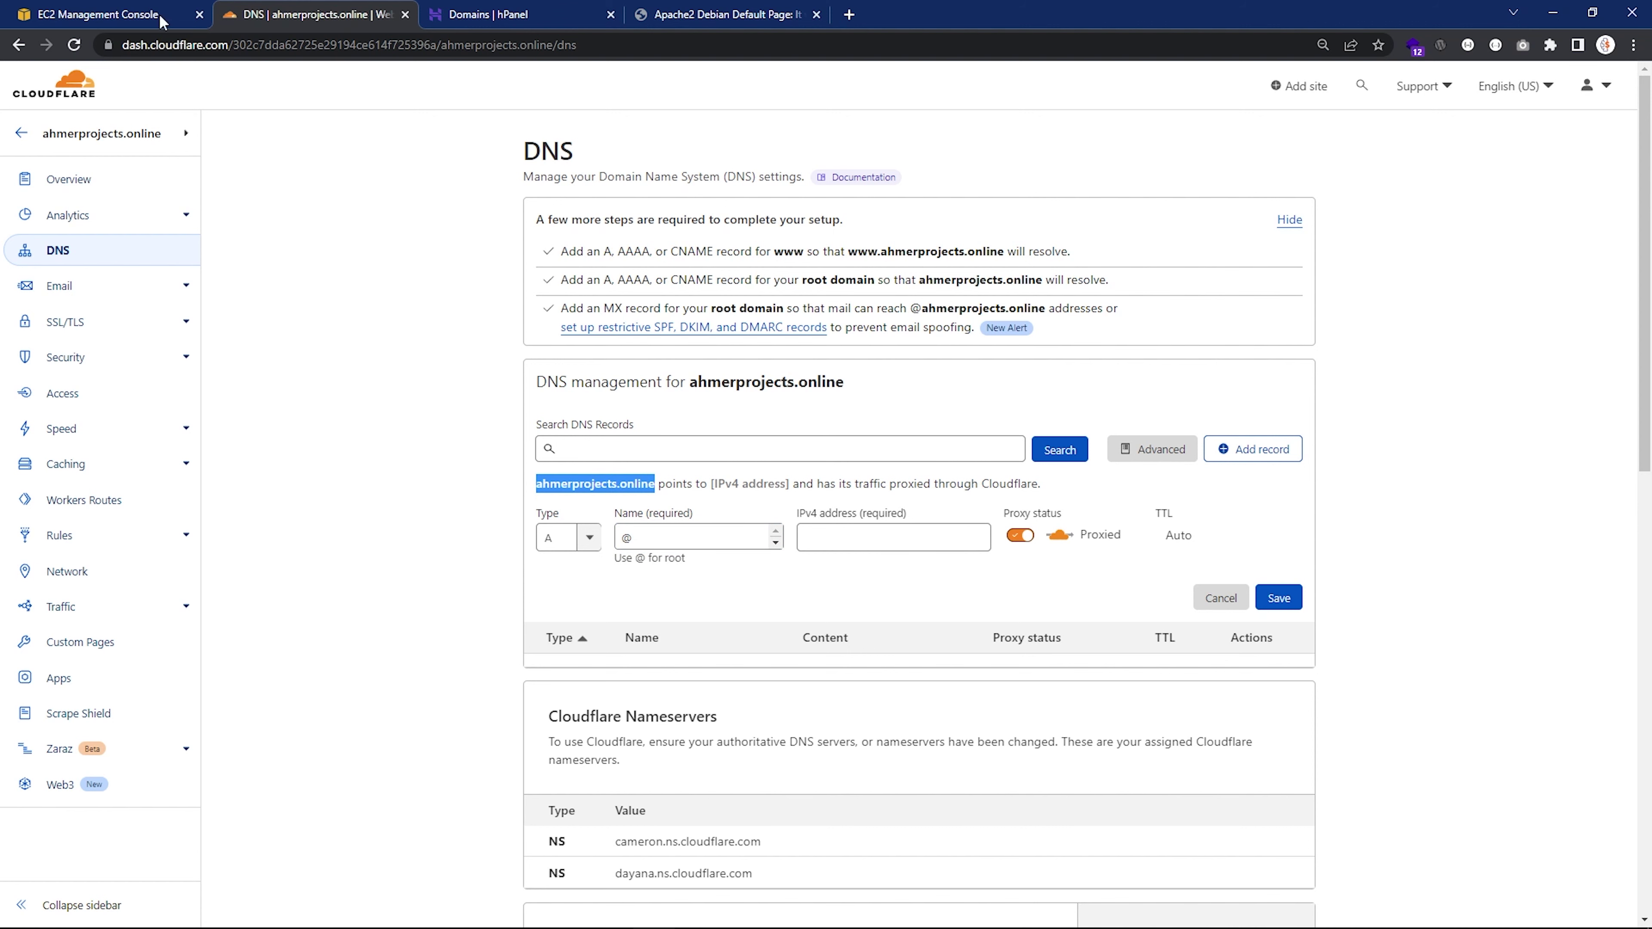
# Step: Copy the EC2 server's address from its Apache page and set the A record's IPv4 address to 15.185.199.54
pyautogui.click(90, 10)
pyautogui.click(726, 14)
pyautogui.click(325, 10)
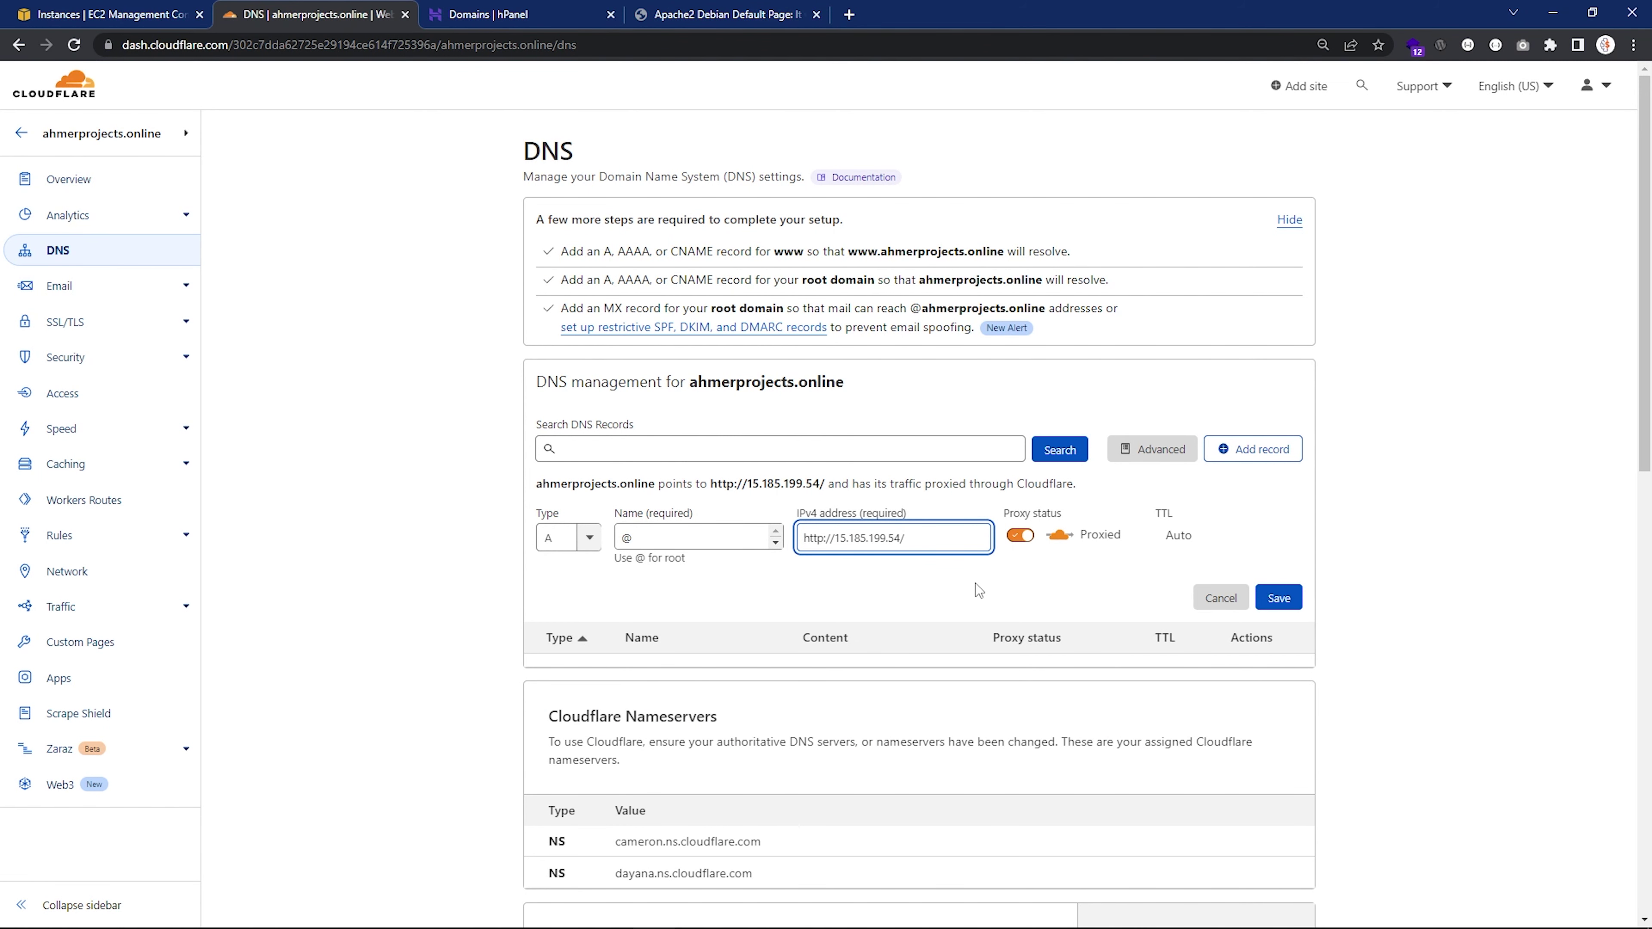
pyautogui.press('BackSpace')
pyautogui.press('Home')
pyautogui.press('Delete')
pyautogui.press('Delete')
pyautogui.press('Delete')
pyautogui.press('Delete')
pyautogui.press('Delete')
pyautogui.press('Delete')
pyautogui.press('Delete')
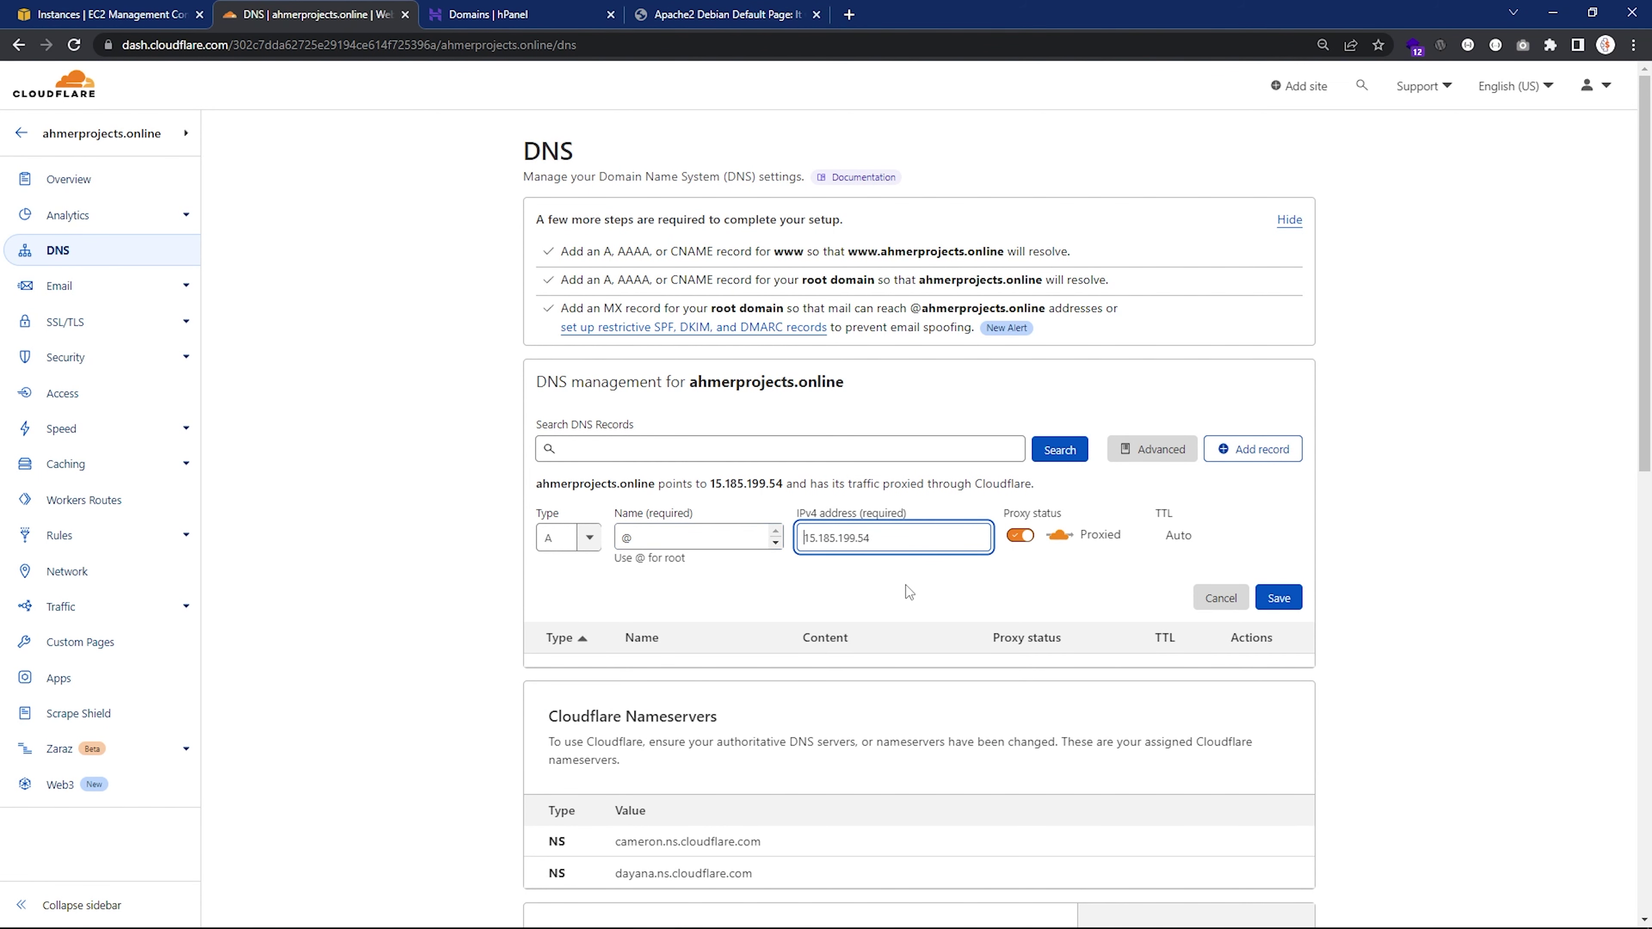
# Step: Save the root A record and compare it with the Apache page served from the EC2 server's IP address
pyautogui.doubleClick(883, 541)
pyautogui.click(915, 616)
pyautogui.doubleClick(883, 541)
pyautogui.click(915, 616)
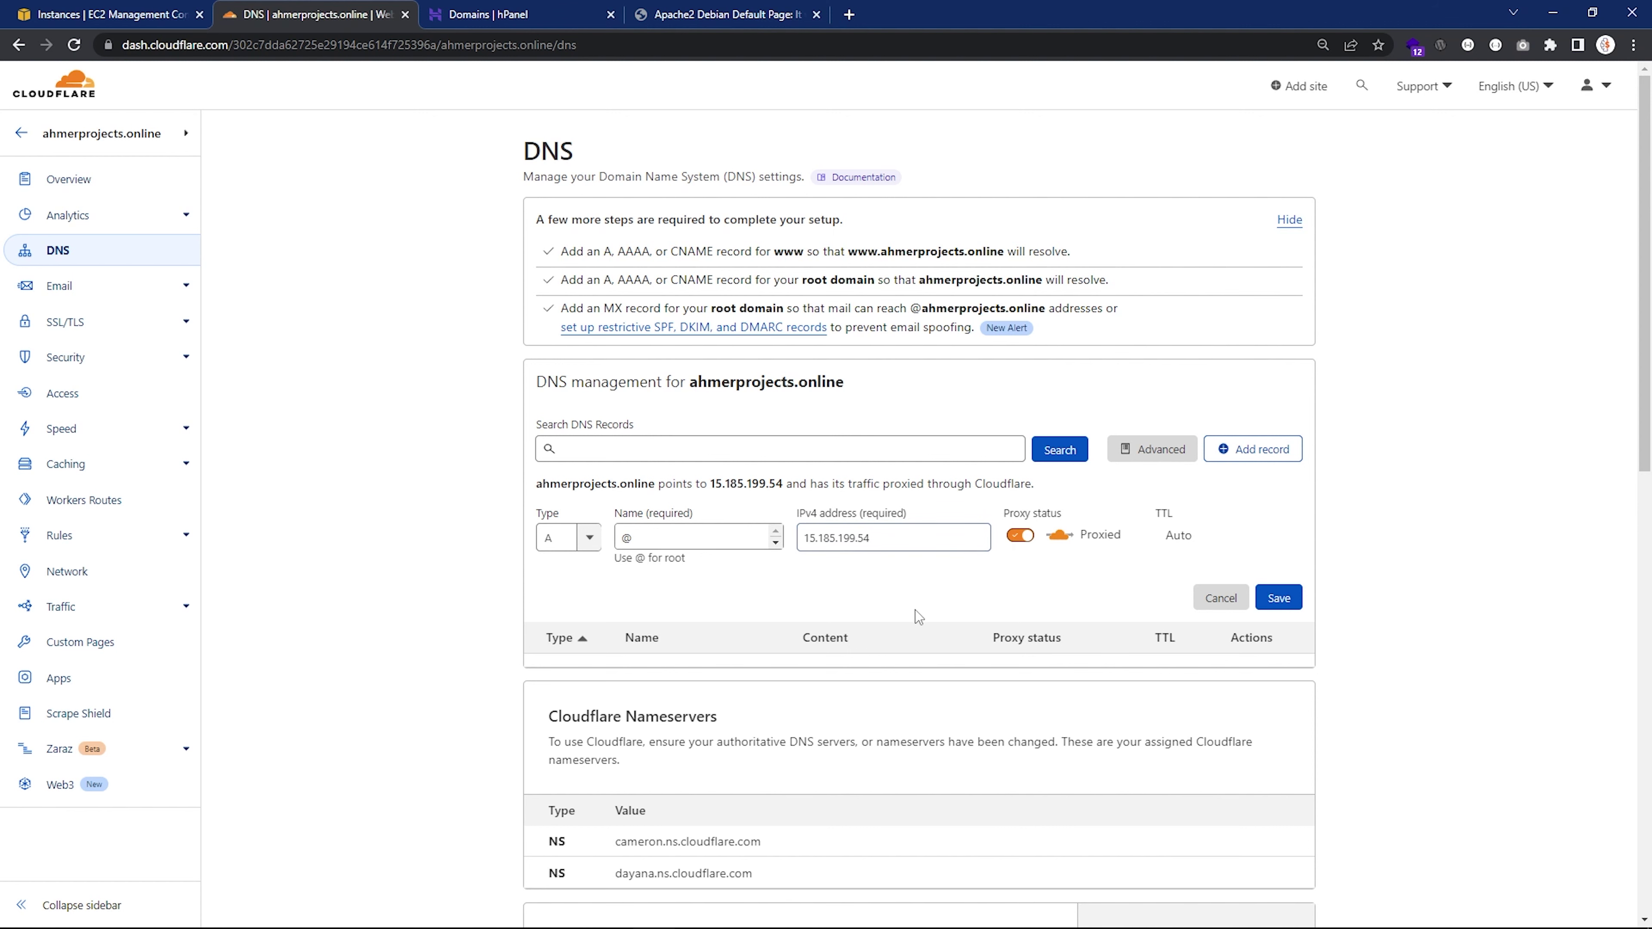
pyautogui.click(1278, 599)
pyautogui.moveTo(688, 357); pyautogui.dragTo(865, 363)
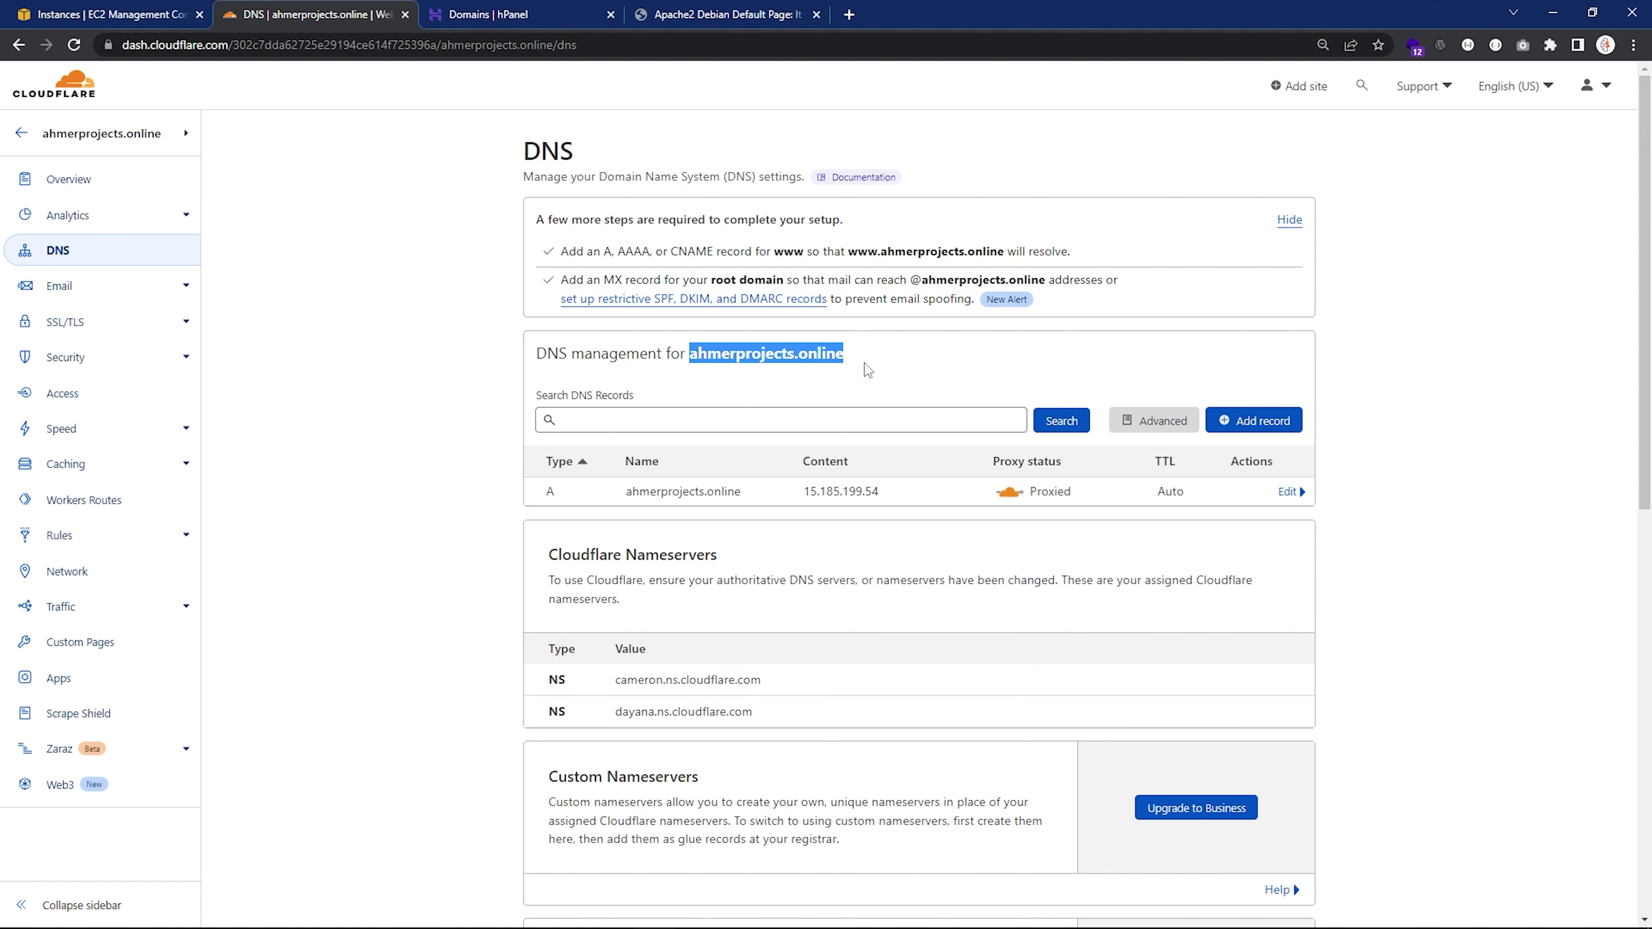
pyautogui.click(761, 13)
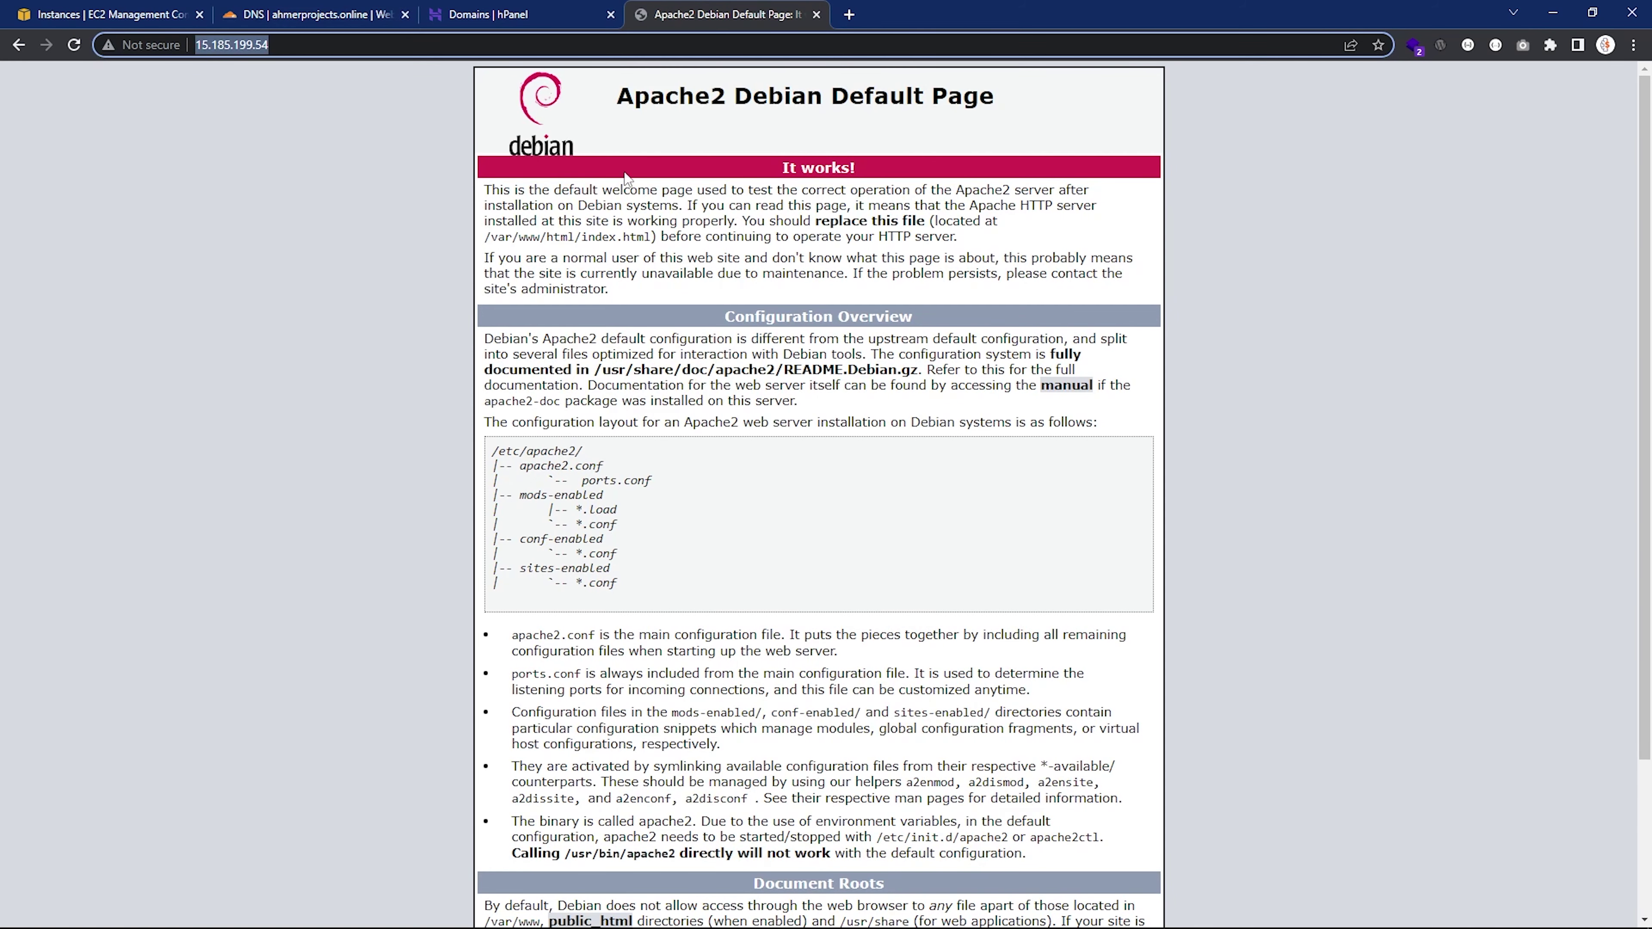
pyautogui.click(305, 14)
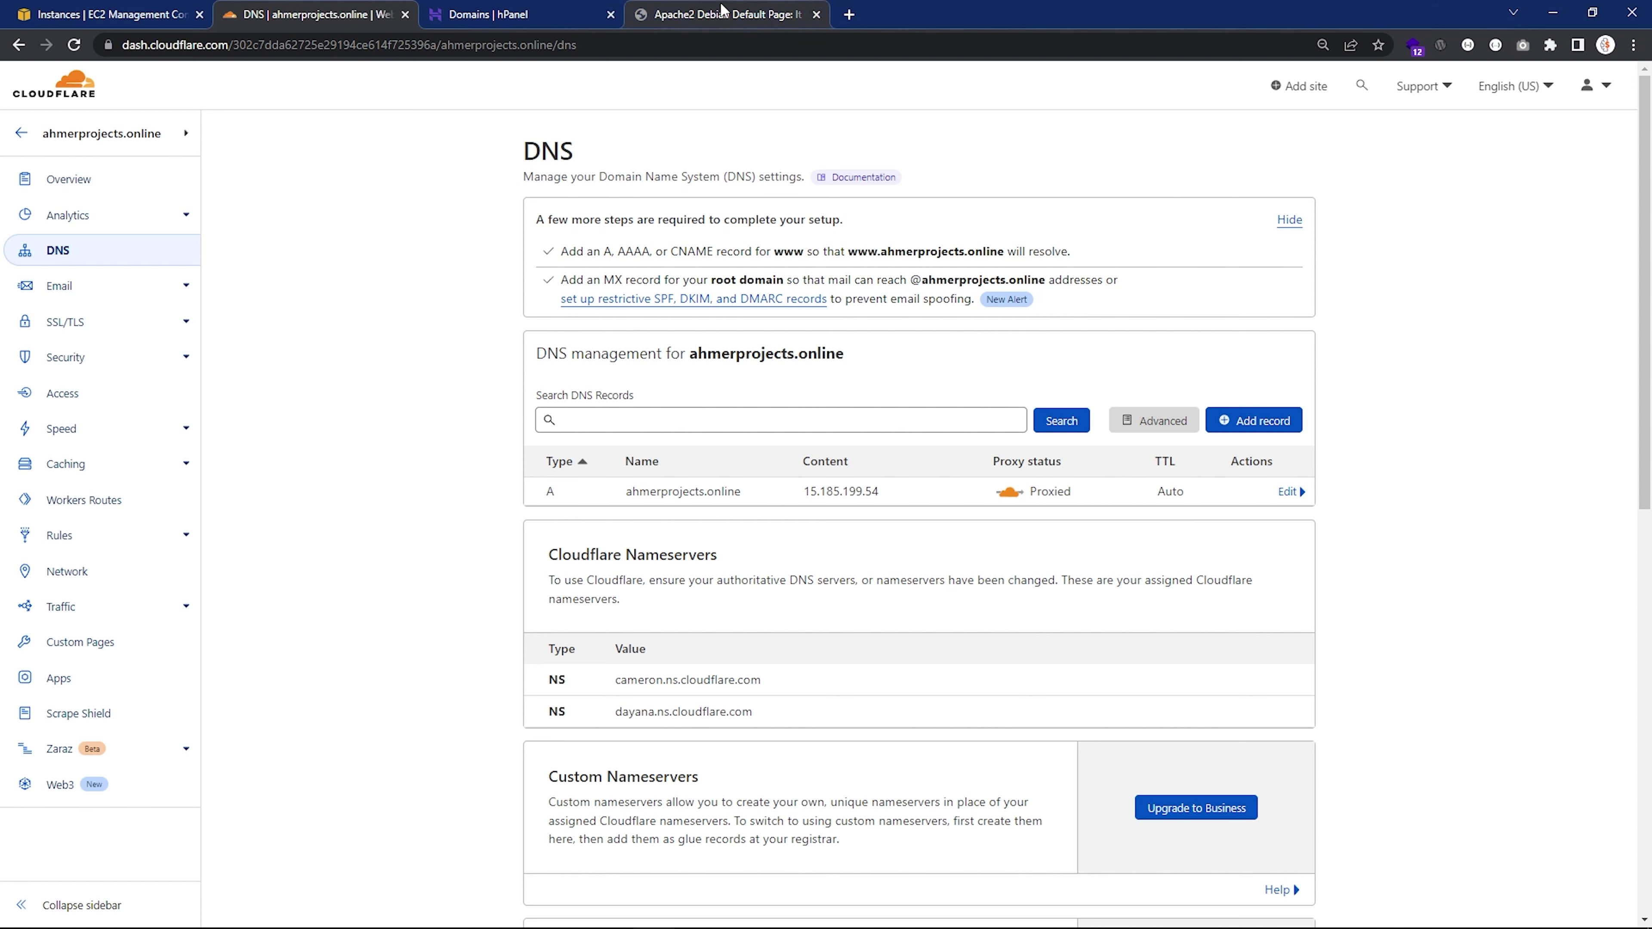
pyautogui.doubleClick(788, 251)
pyautogui.click(850, 251)
pyautogui.moveTo(849, 251); pyautogui.dragTo(1006, 251)
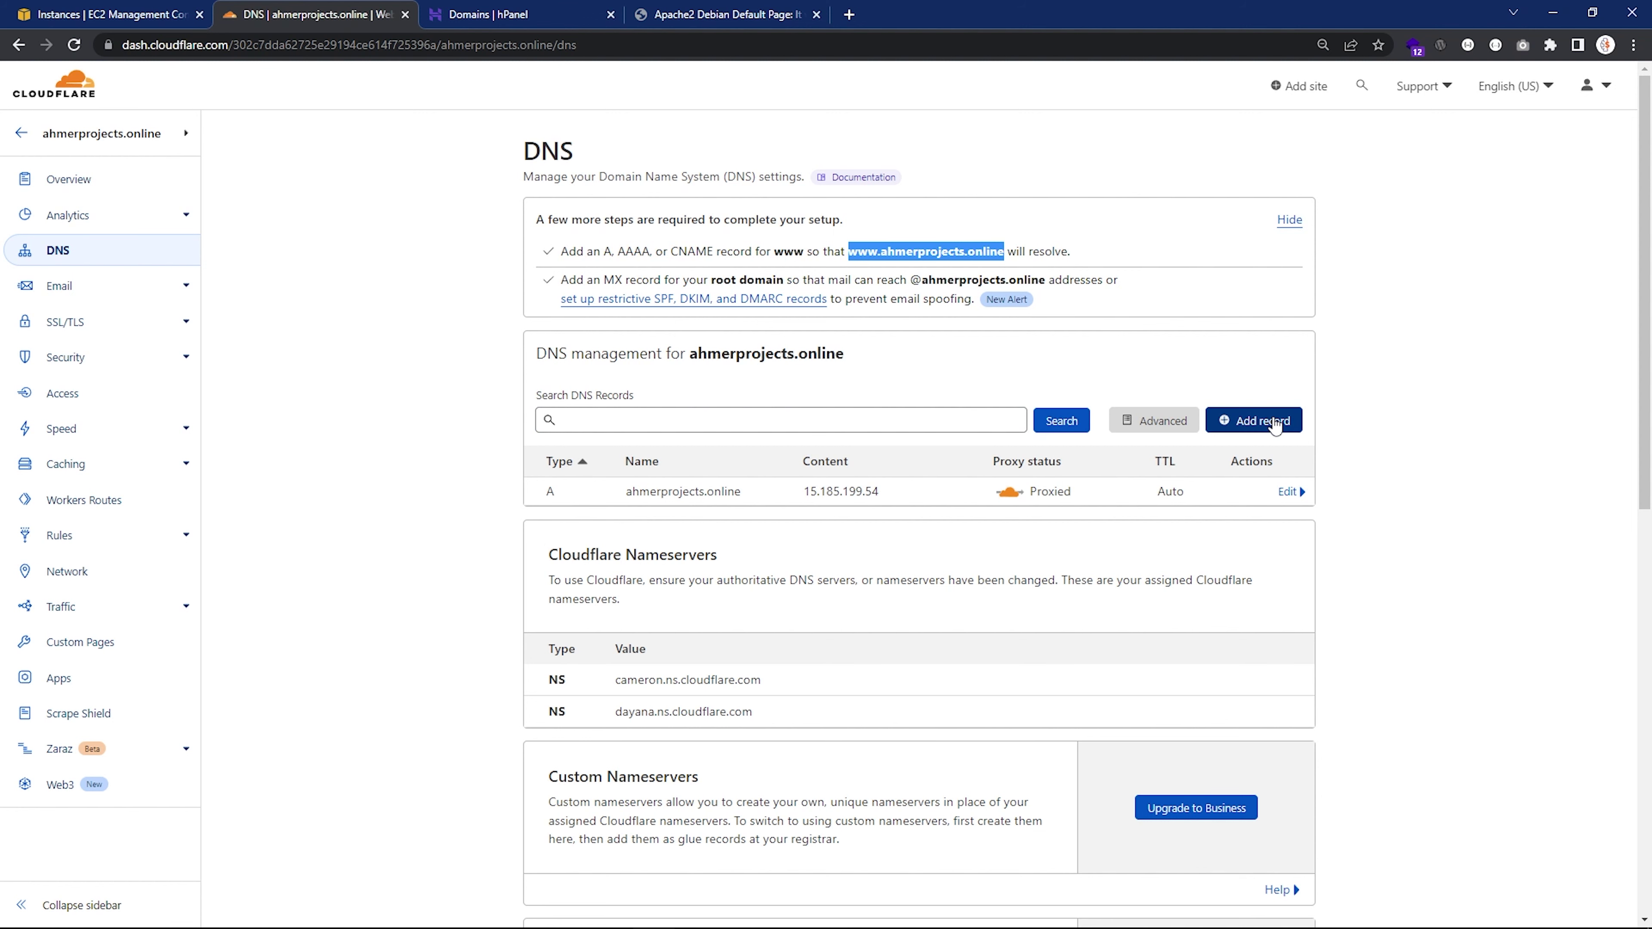
pyautogui.click(1253, 420)
pyautogui.click(575, 509)
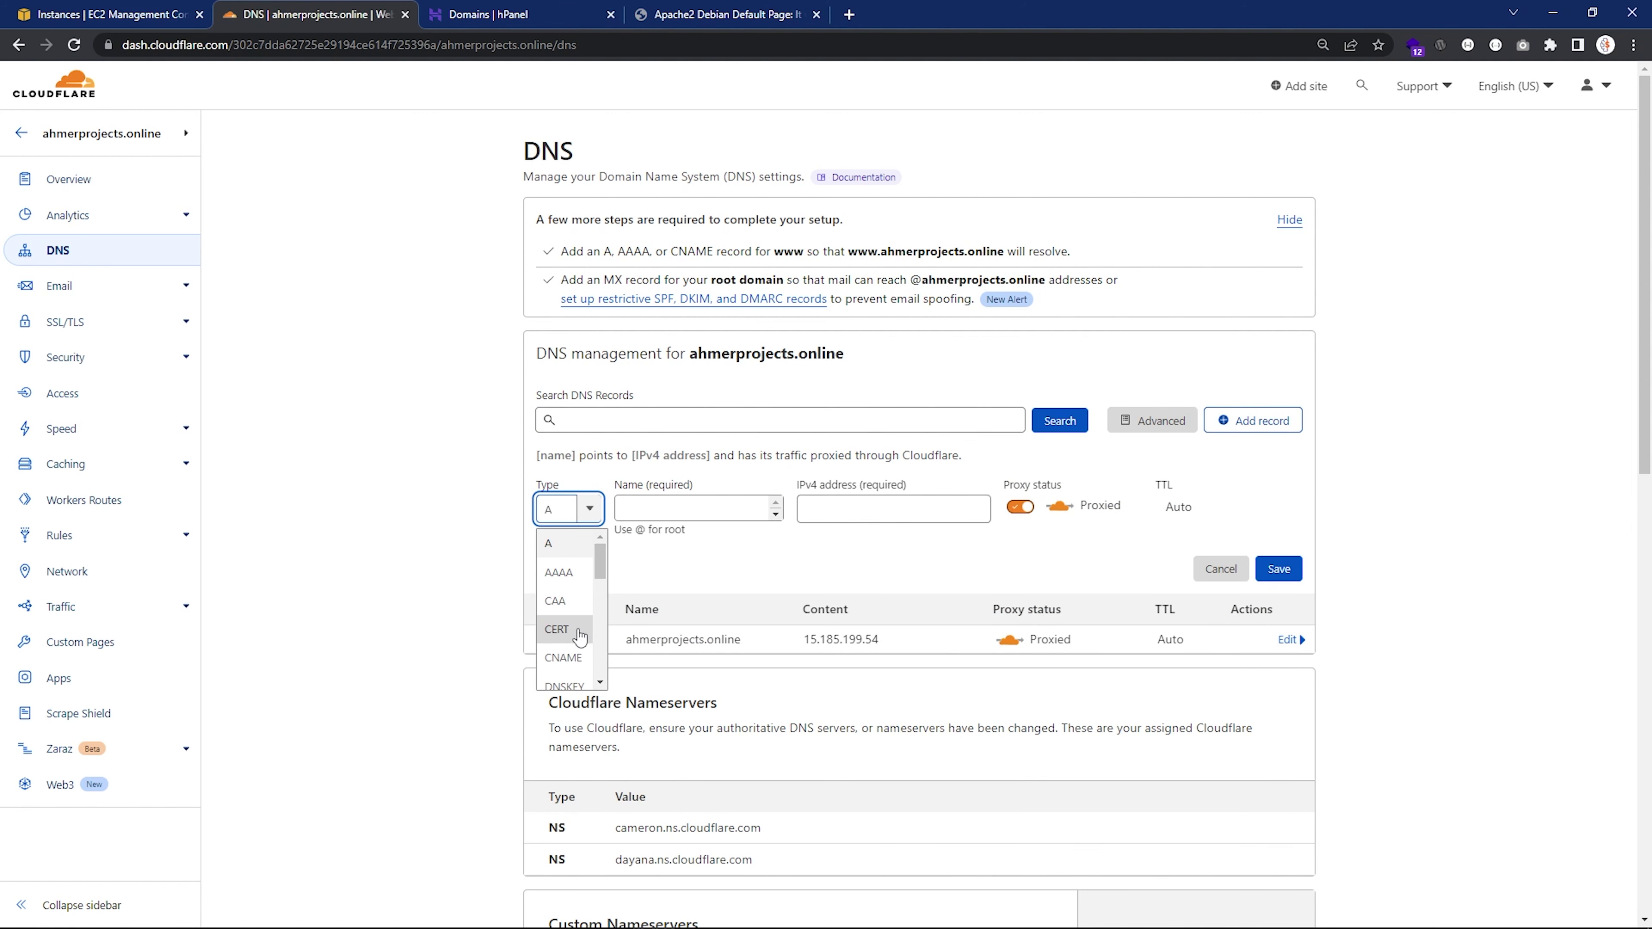
pyautogui.click(563, 658)
pyautogui.click(691, 527)
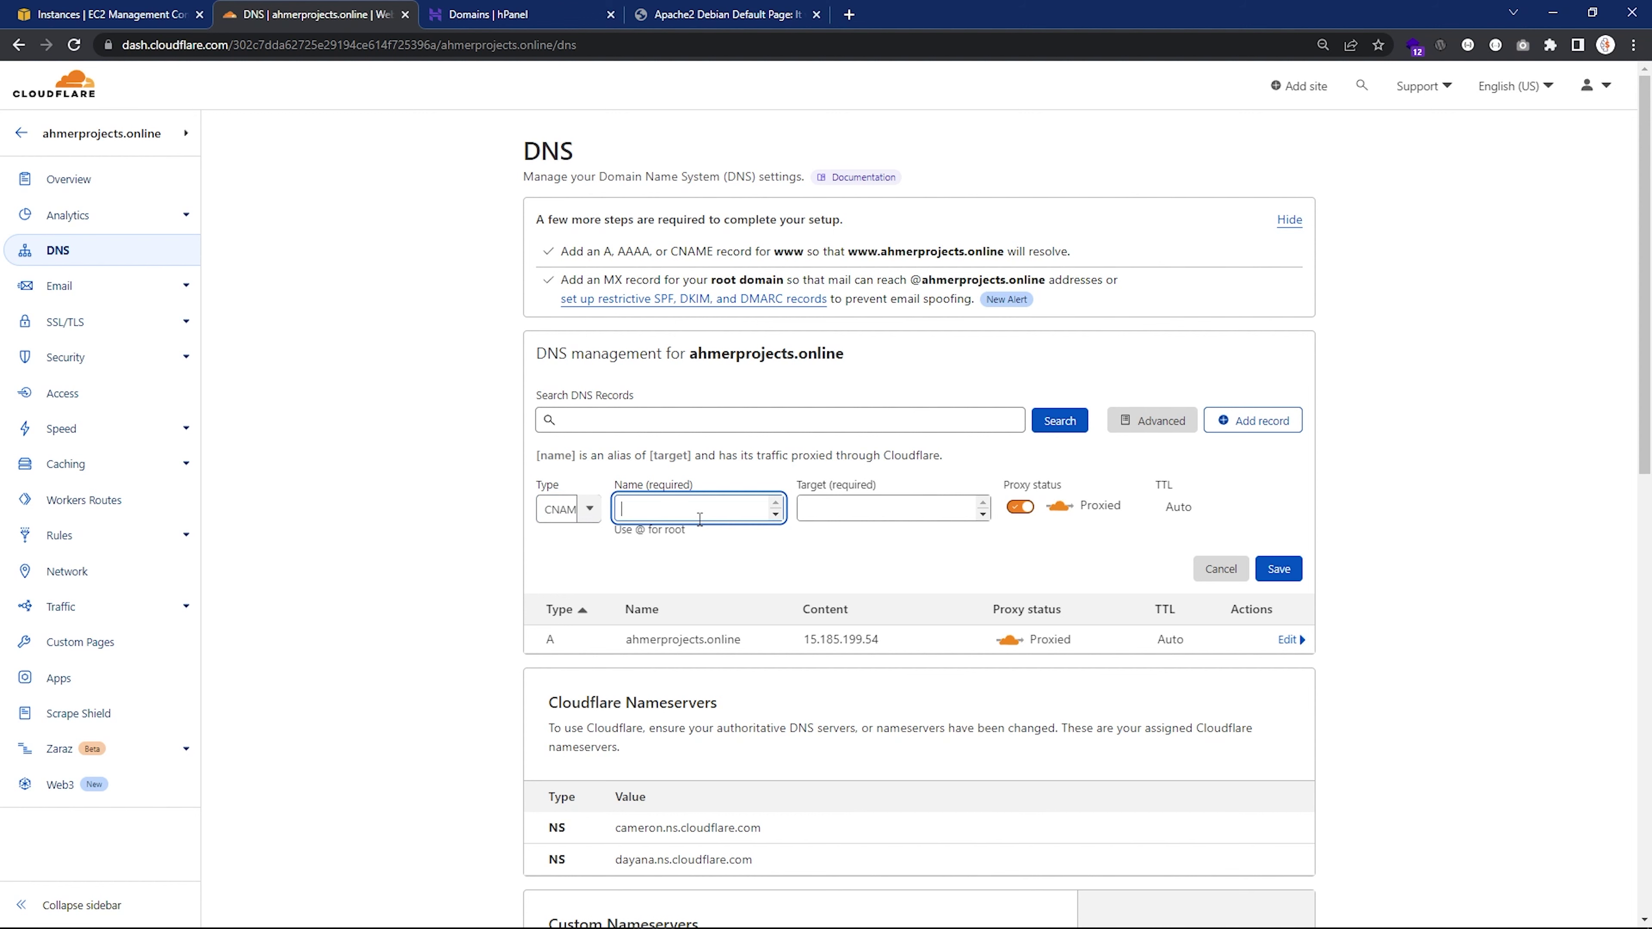
pyautogui.write('www')
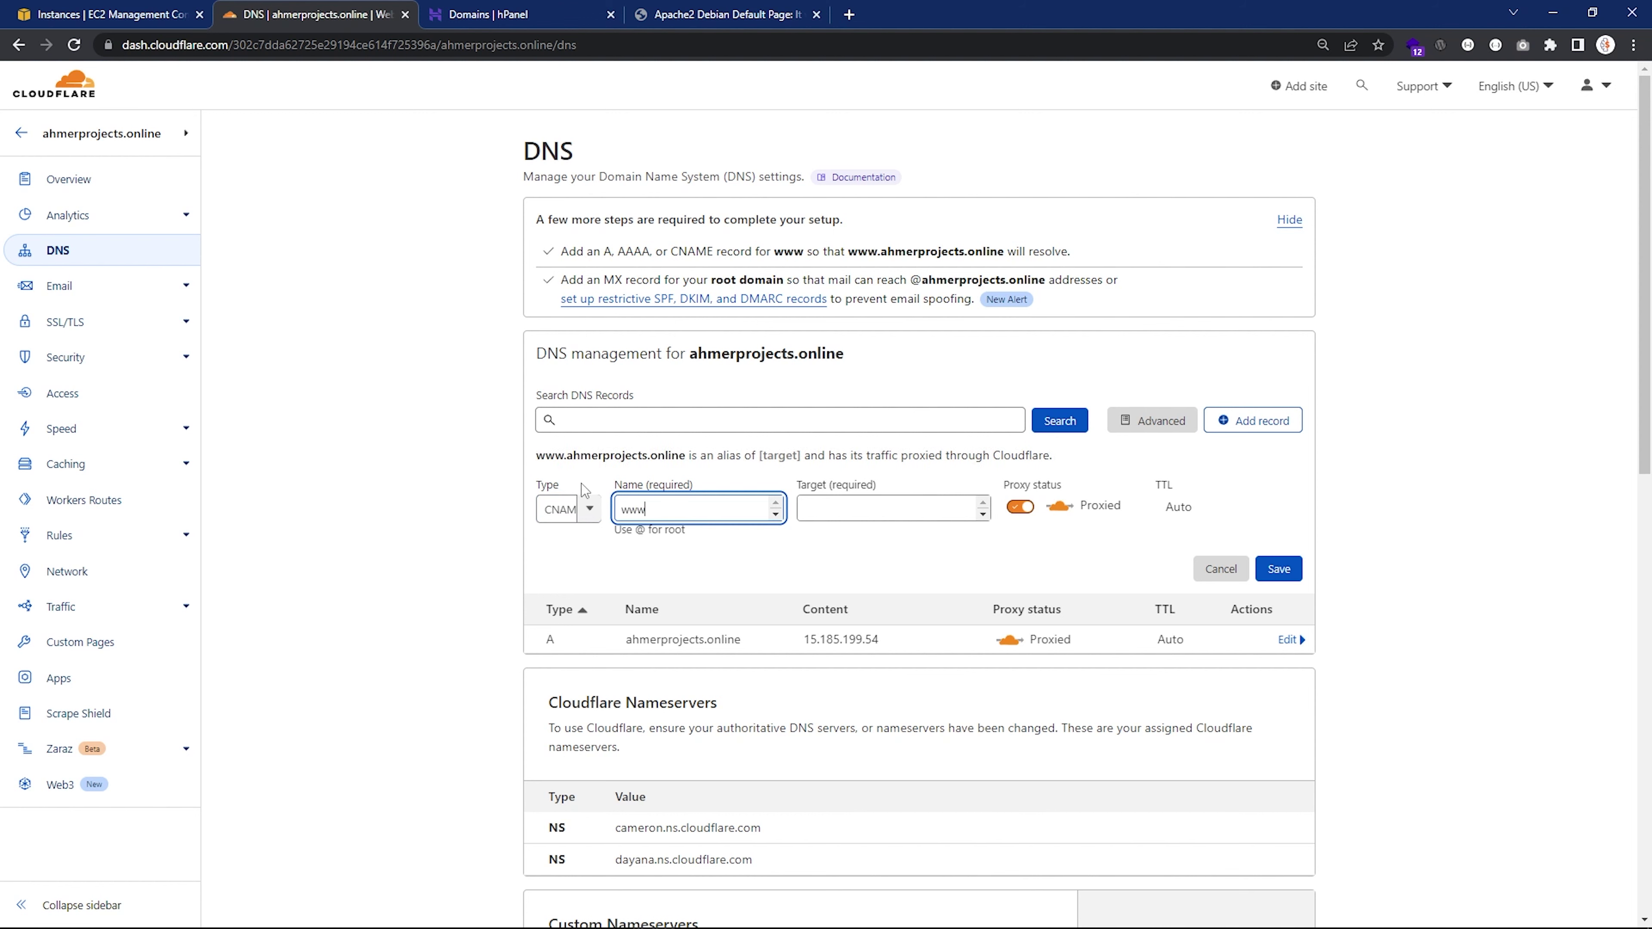
pyautogui.moveTo(539, 458); pyautogui.dragTo(687, 455)
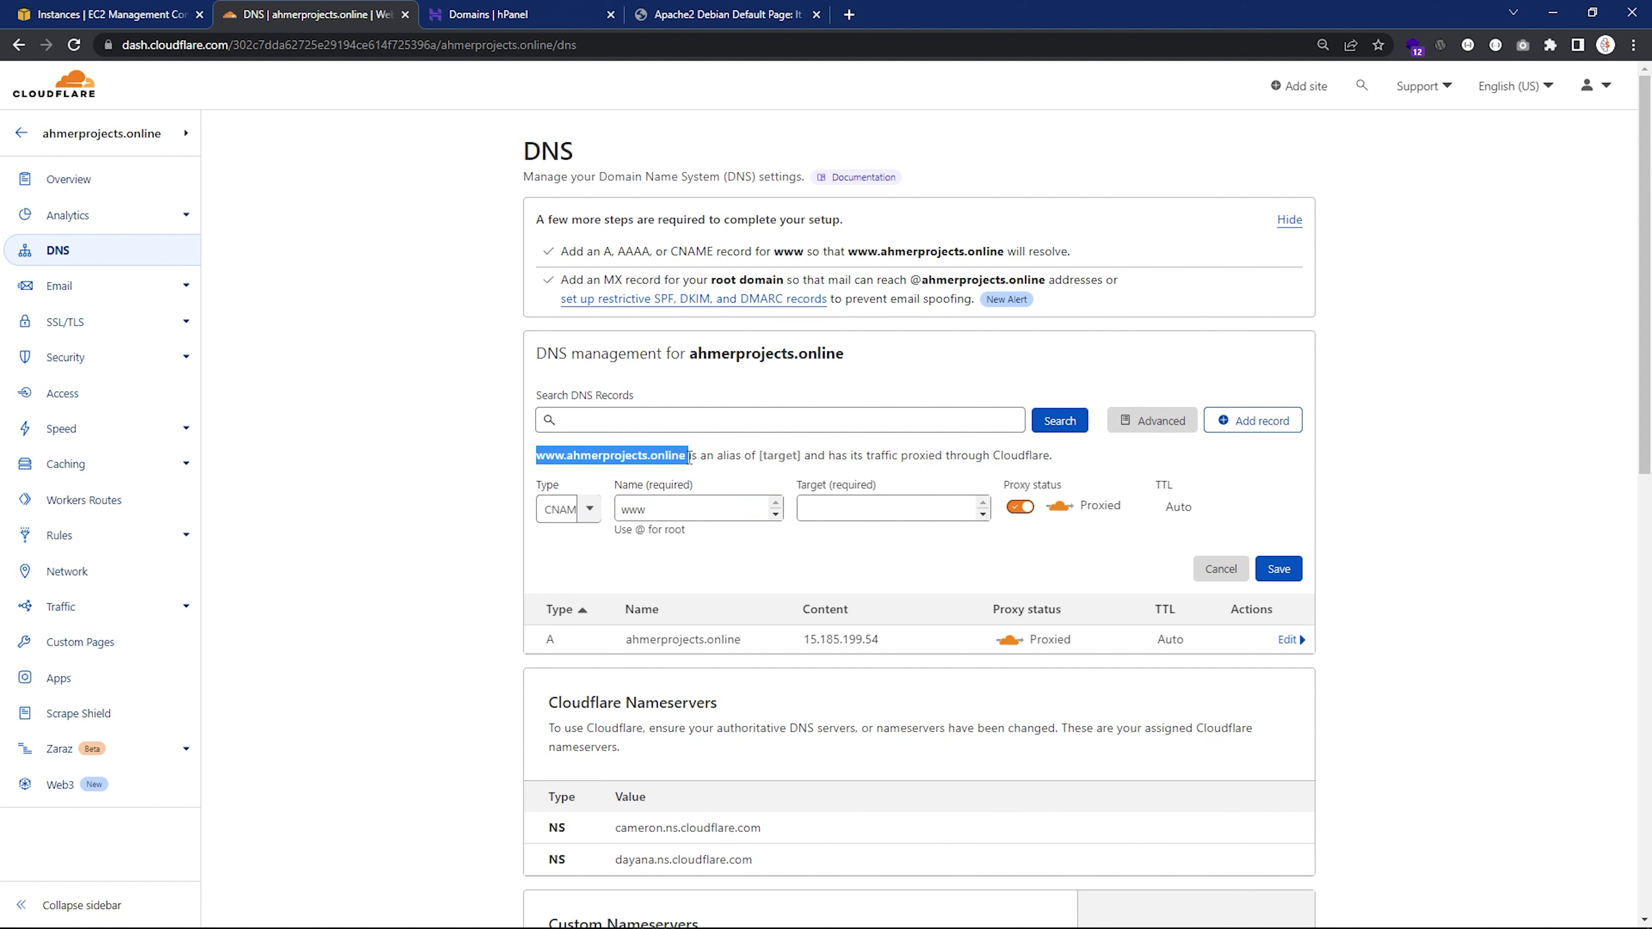
pyautogui.click(846, 510)
pyautogui.write('@')
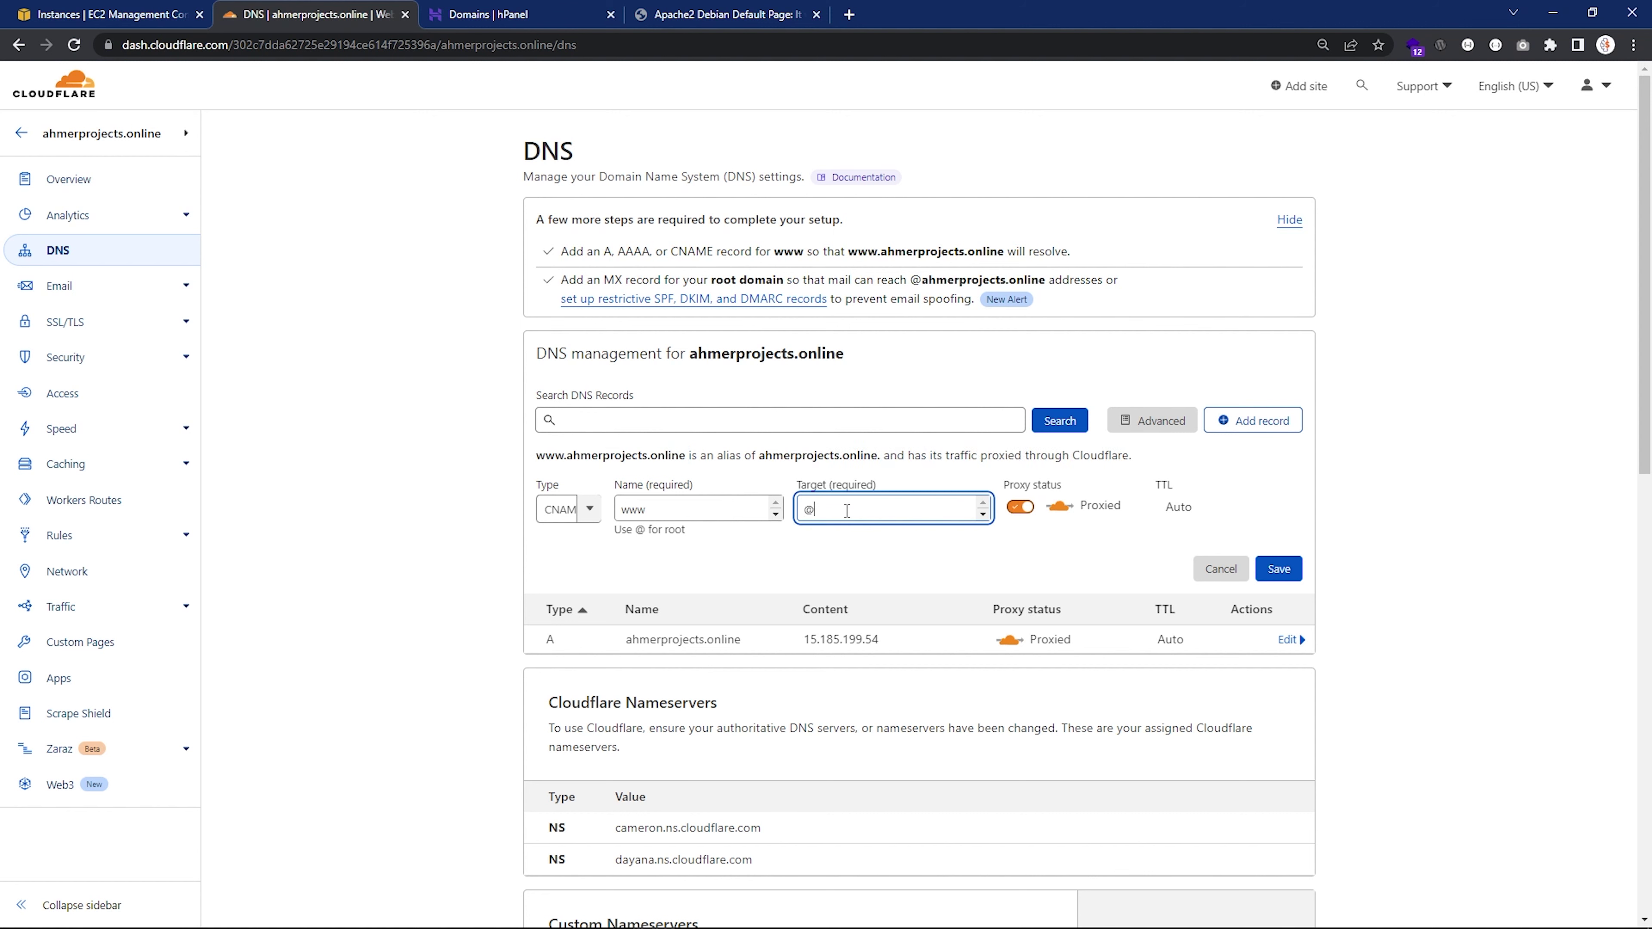
pyautogui.click(1001, 590)
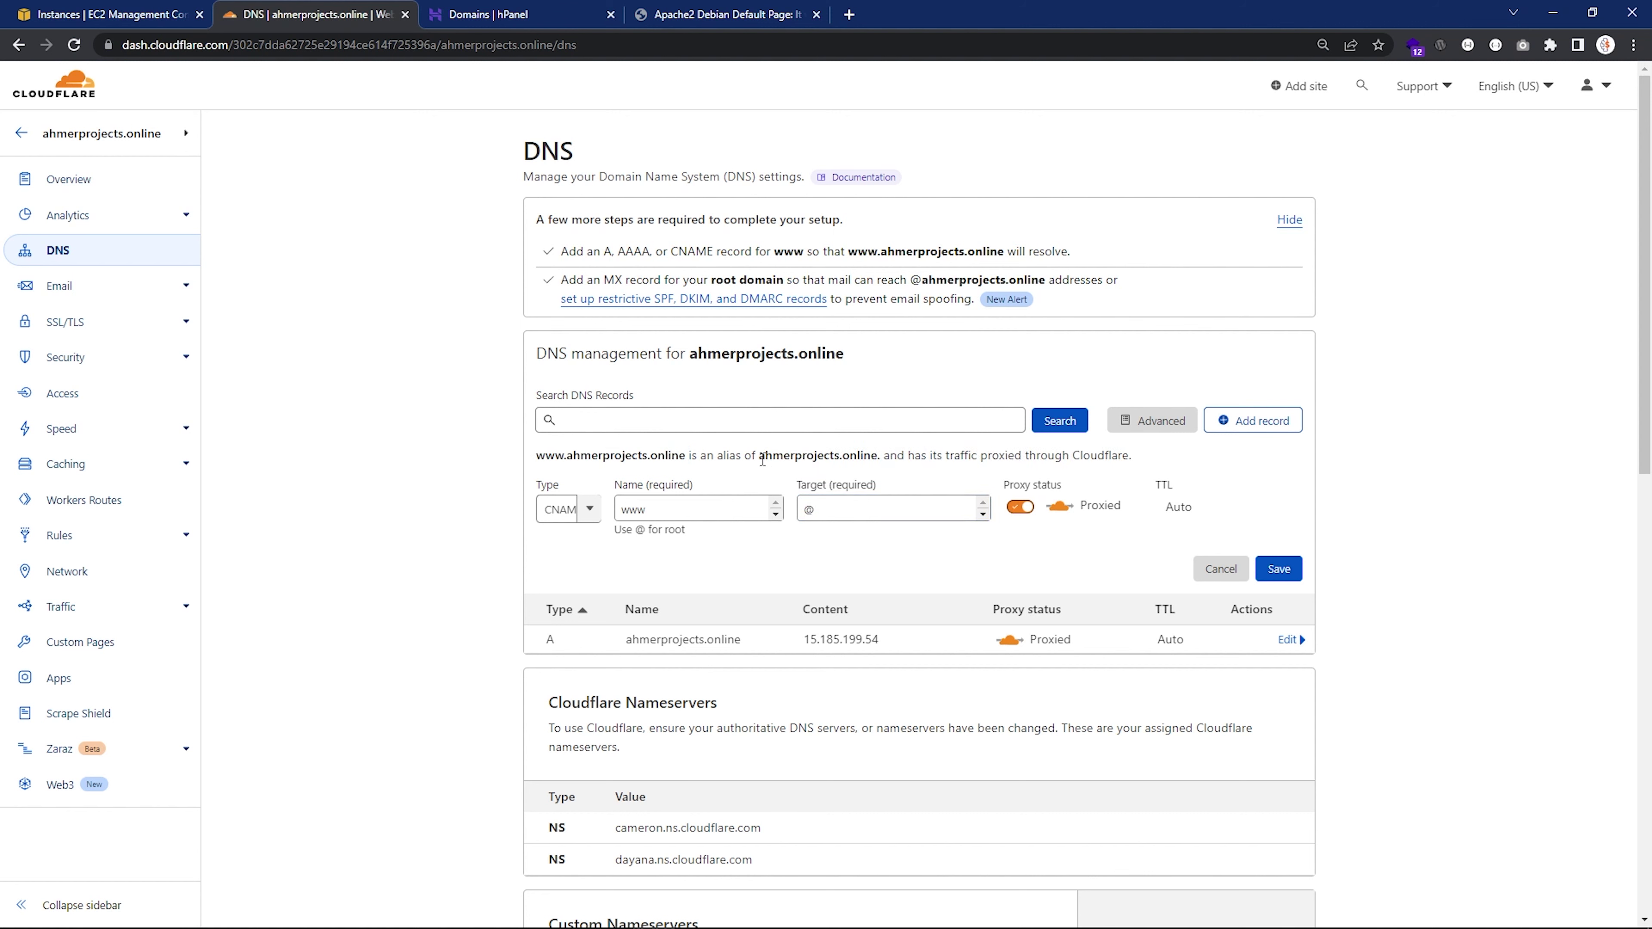
# Step: Check the alias target against the root A record, save the www CNAME record and read the remaining MX record suggestion
pyautogui.moveTo(760, 455); pyautogui.dragTo(877, 456)
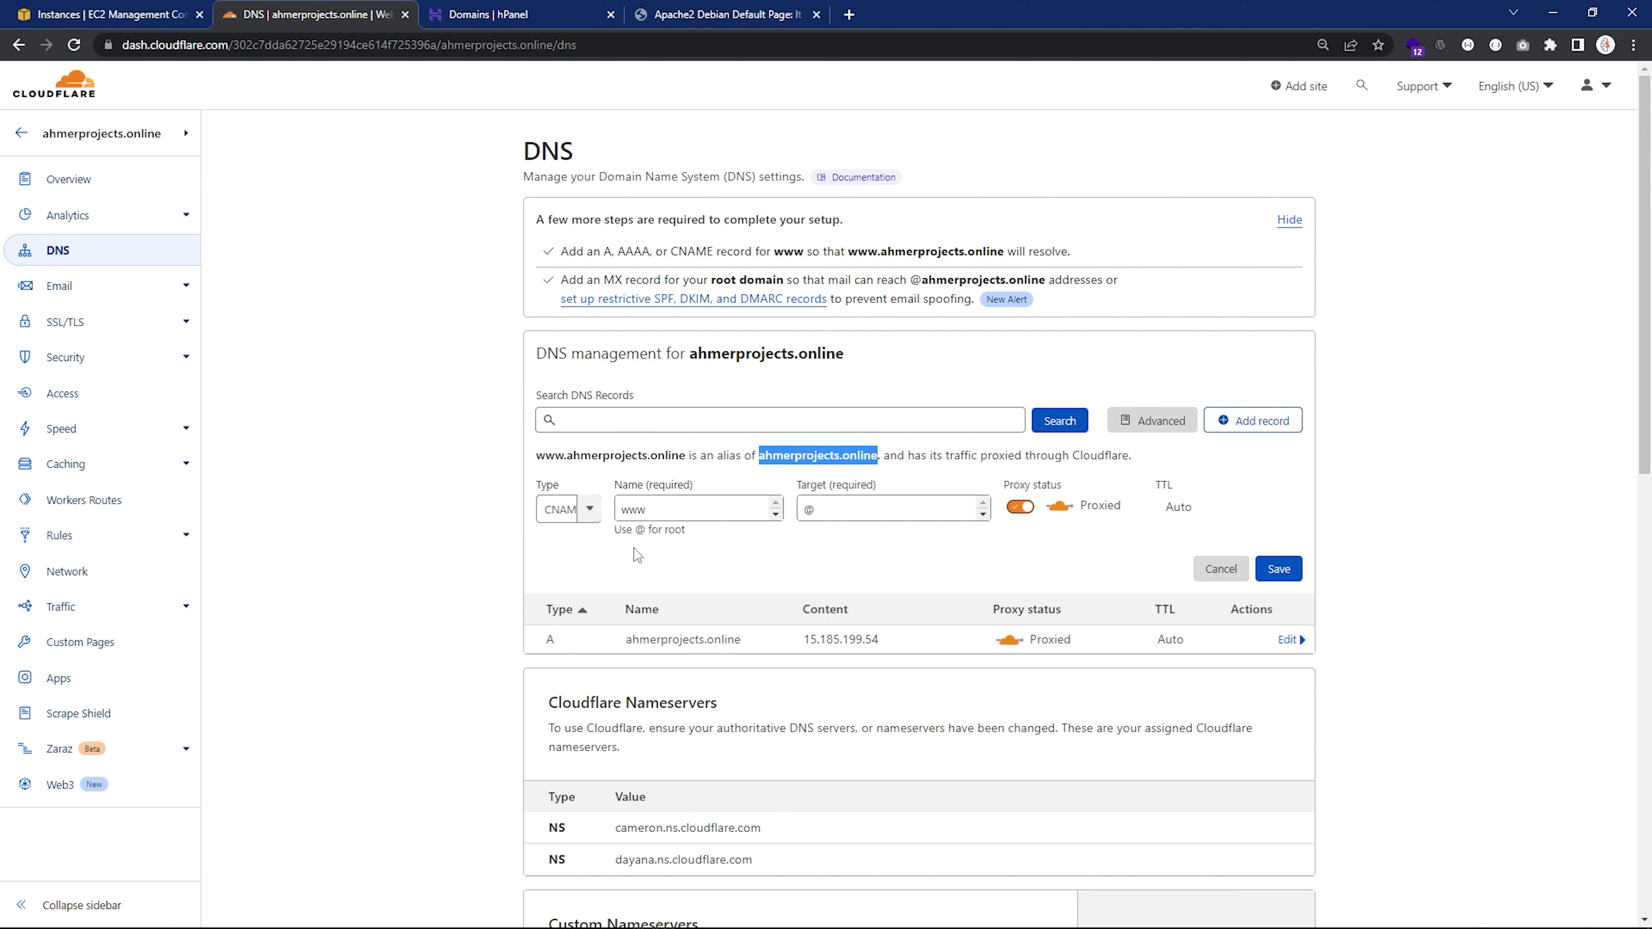
pyautogui.moveTo(626, 640); pyautogui.dragTo(758, 644)
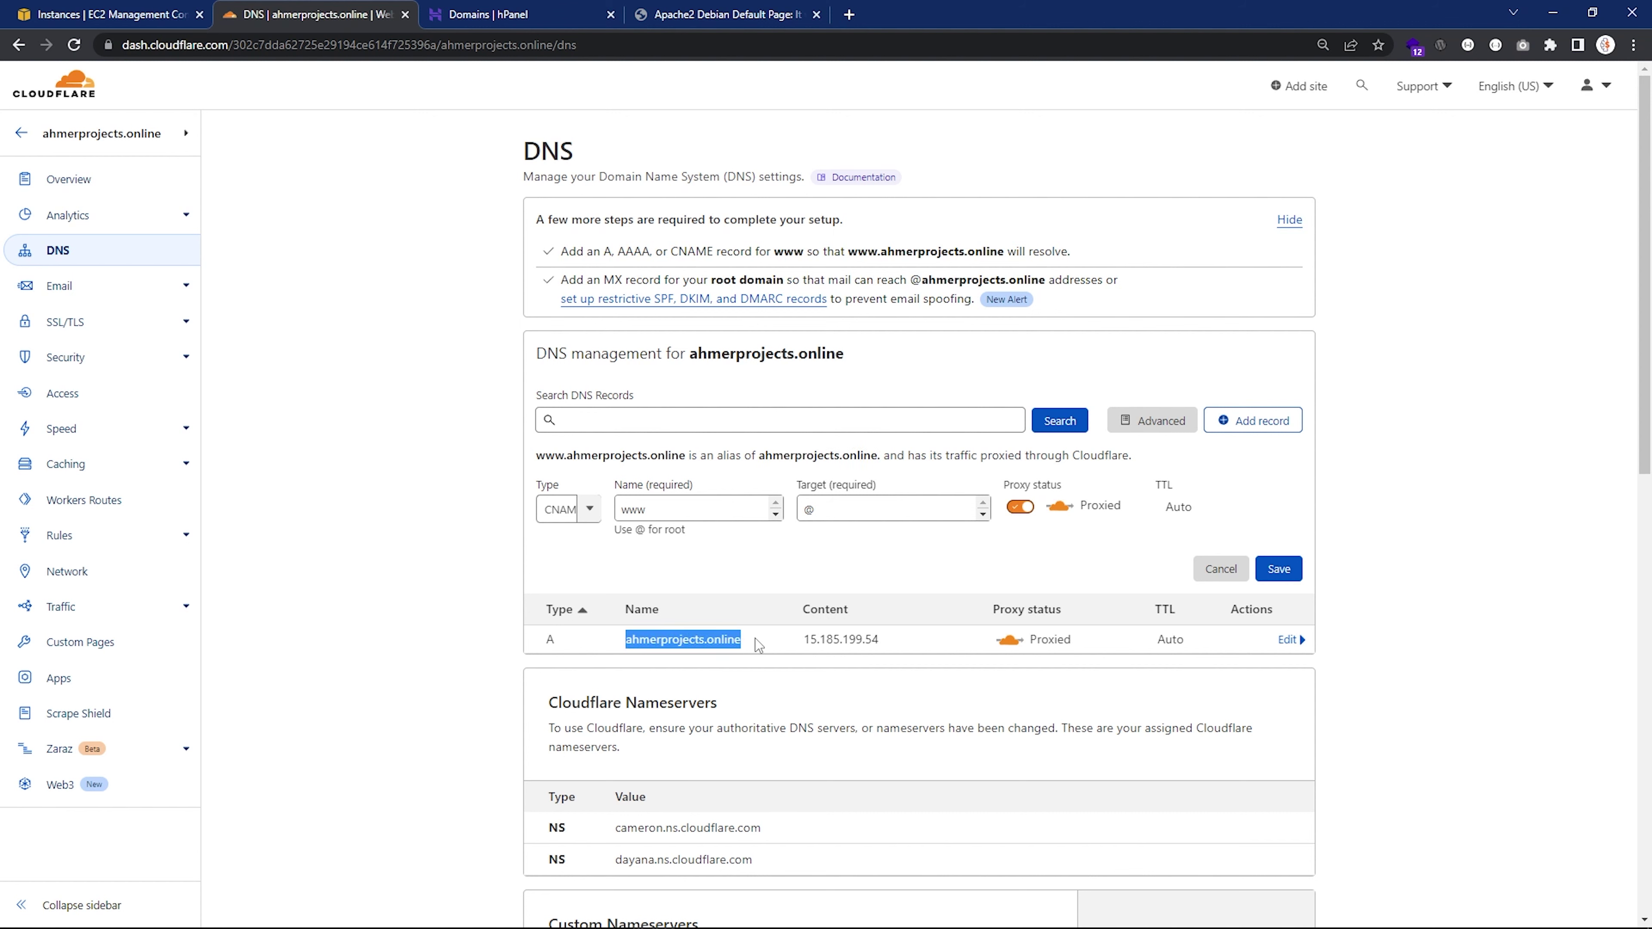
pyautogui.click(627, 650)
pyautogui.click(690, 509)
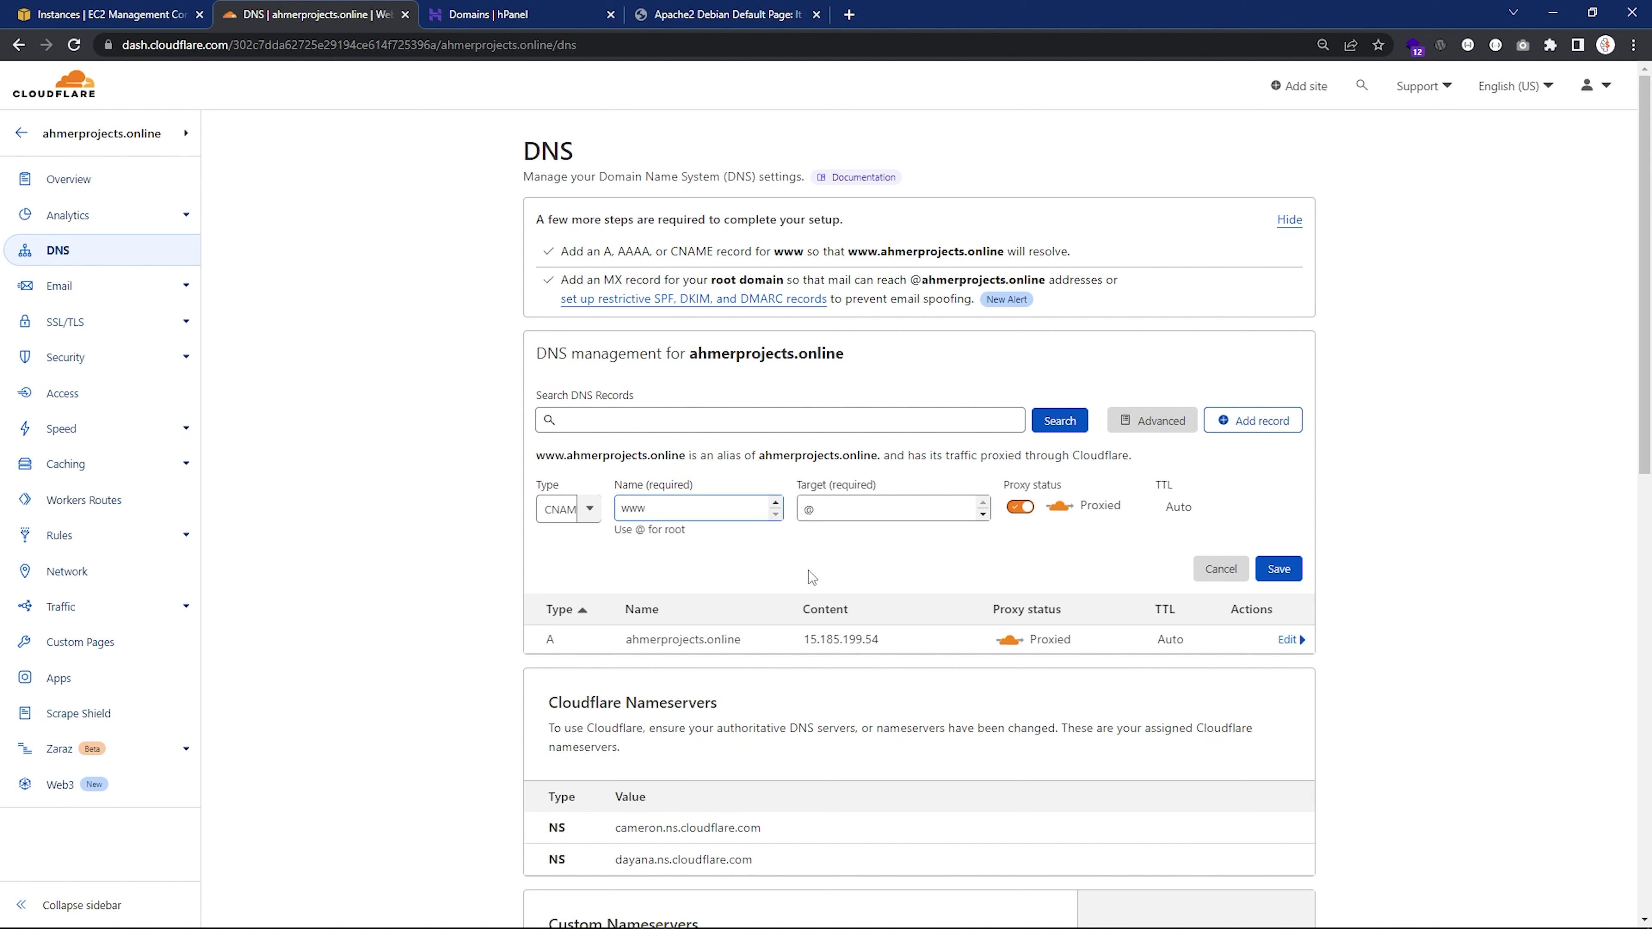
pyautogui.moveTo(625, 641); pyautogui.dragTo(923, 620)
pyautogui.click(859, 549)
pyautogui.click(963, 573)
pyautogui.click(1279, 569)
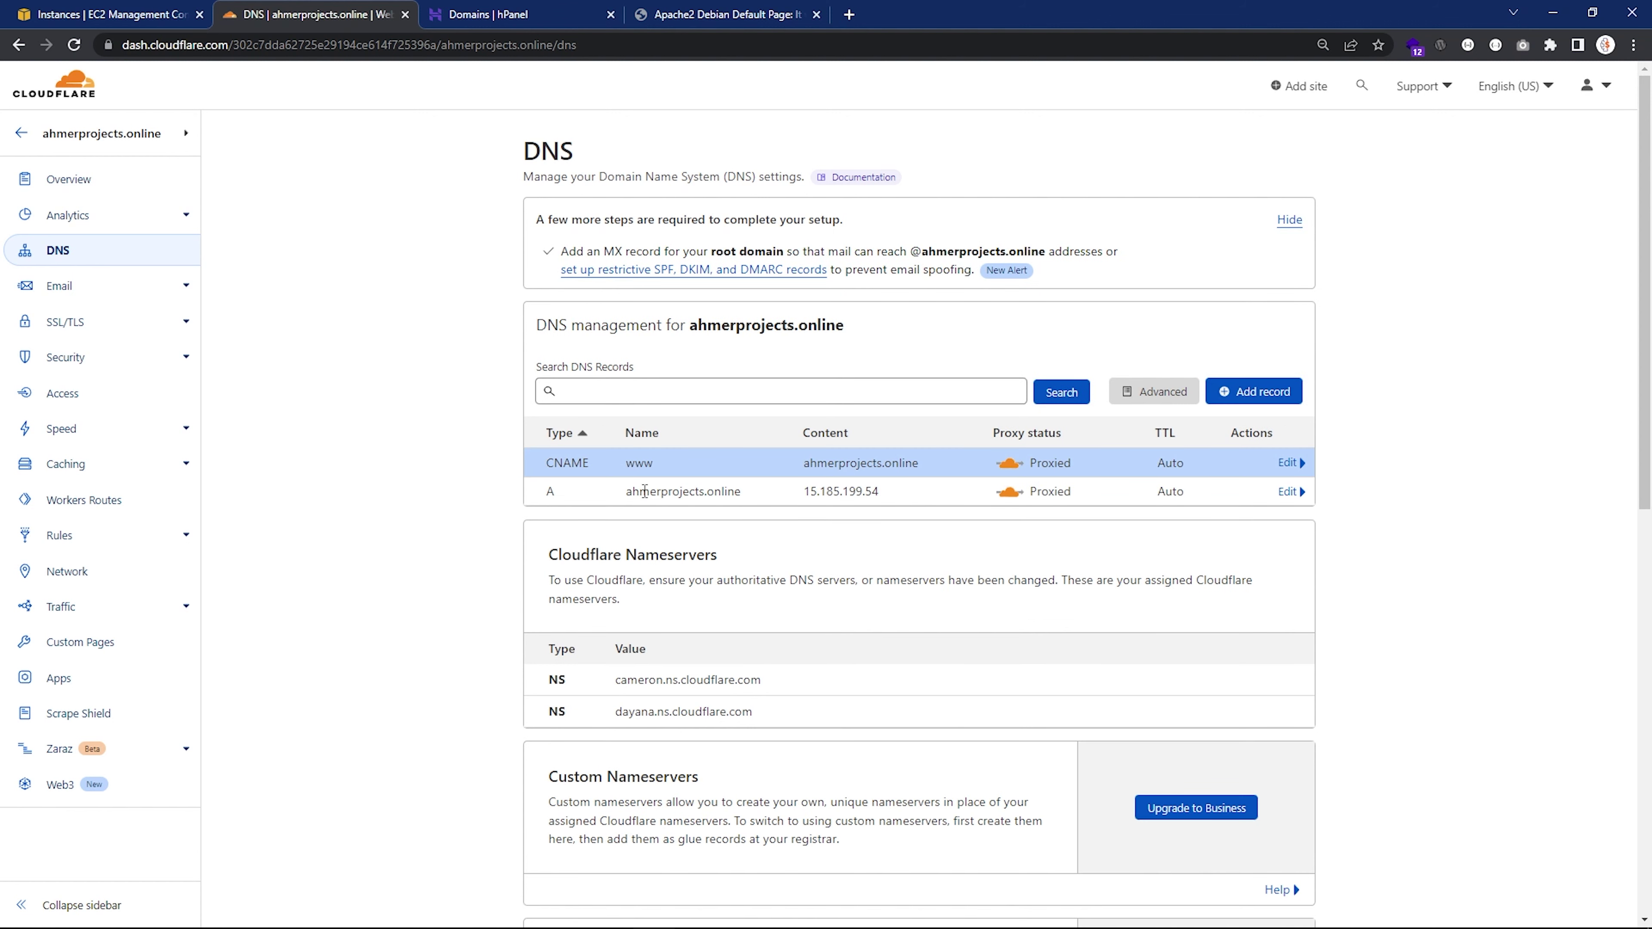
pyautogui.moveTo(597, 250); pyautogui.dragTo(1046, 253)
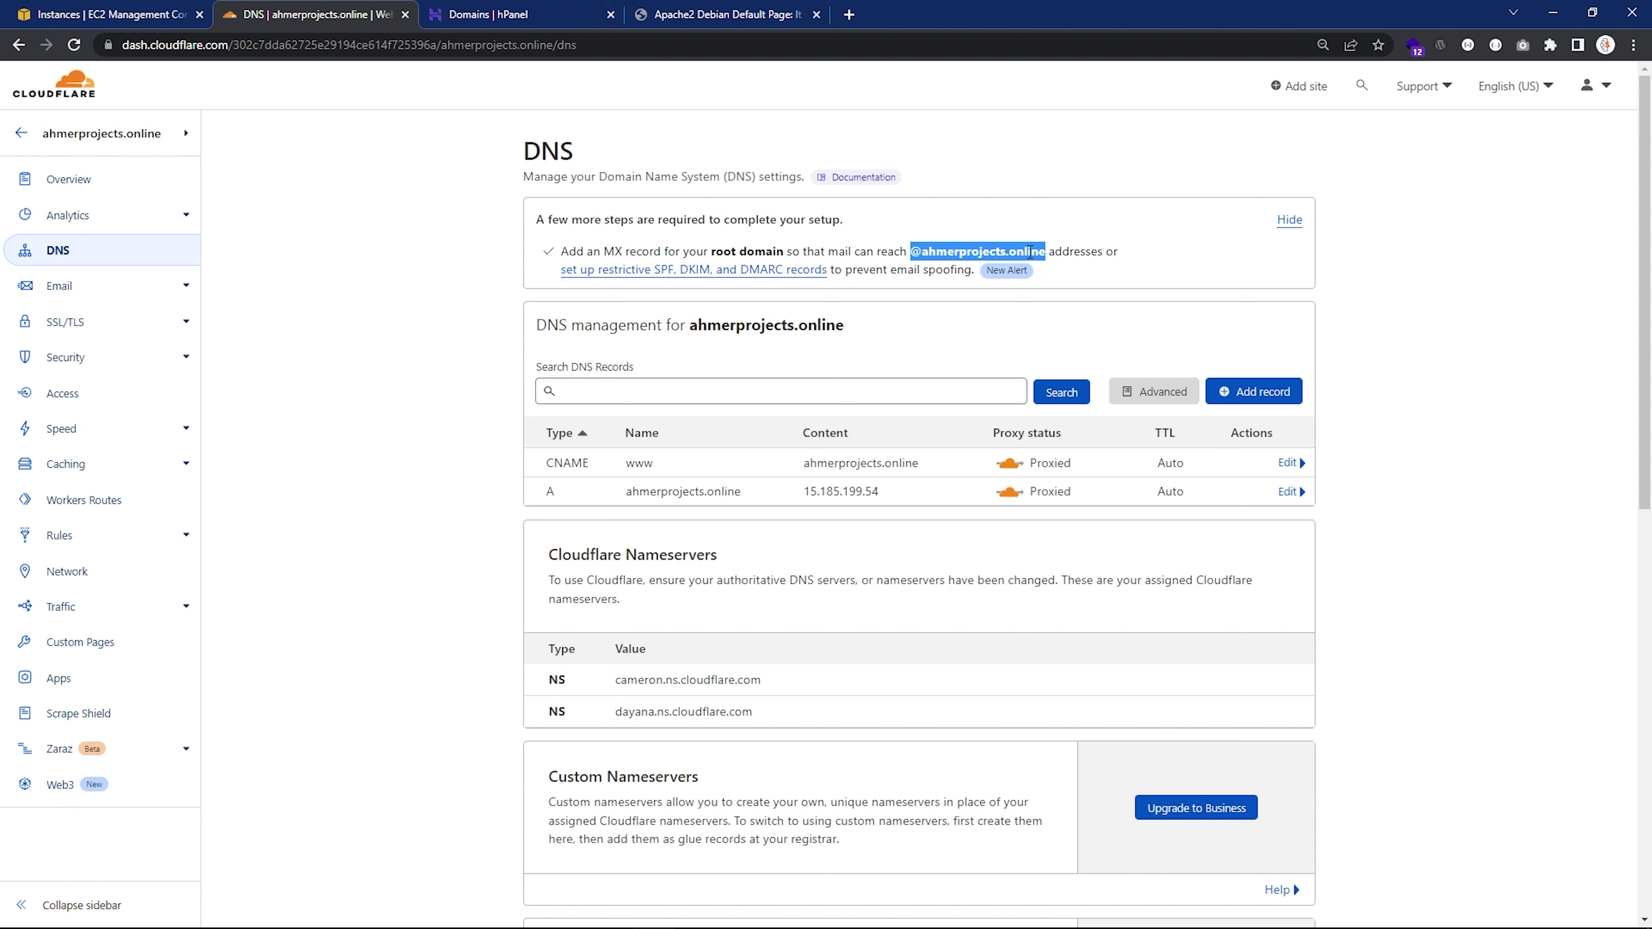
pyautogui.click(983, 254)
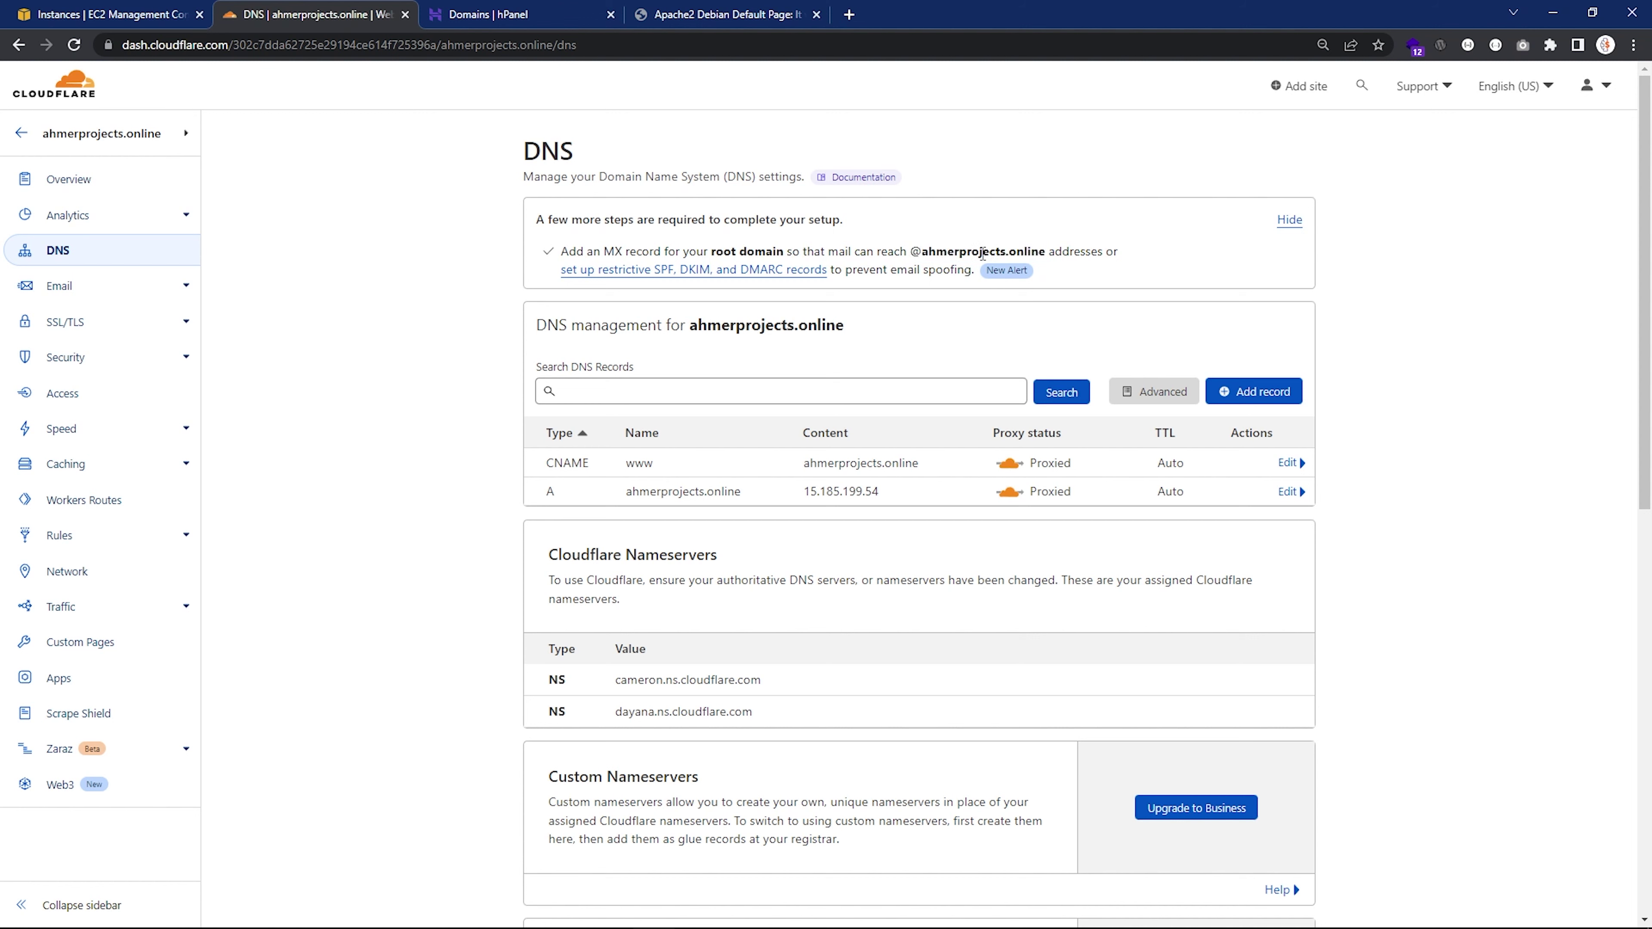
# Step: Read the setup notice about adding an MX record so mail can reach the root domain's addresses
pyautogui.moveTo(909, 254); pyautogui.dragTo(1049, 254)
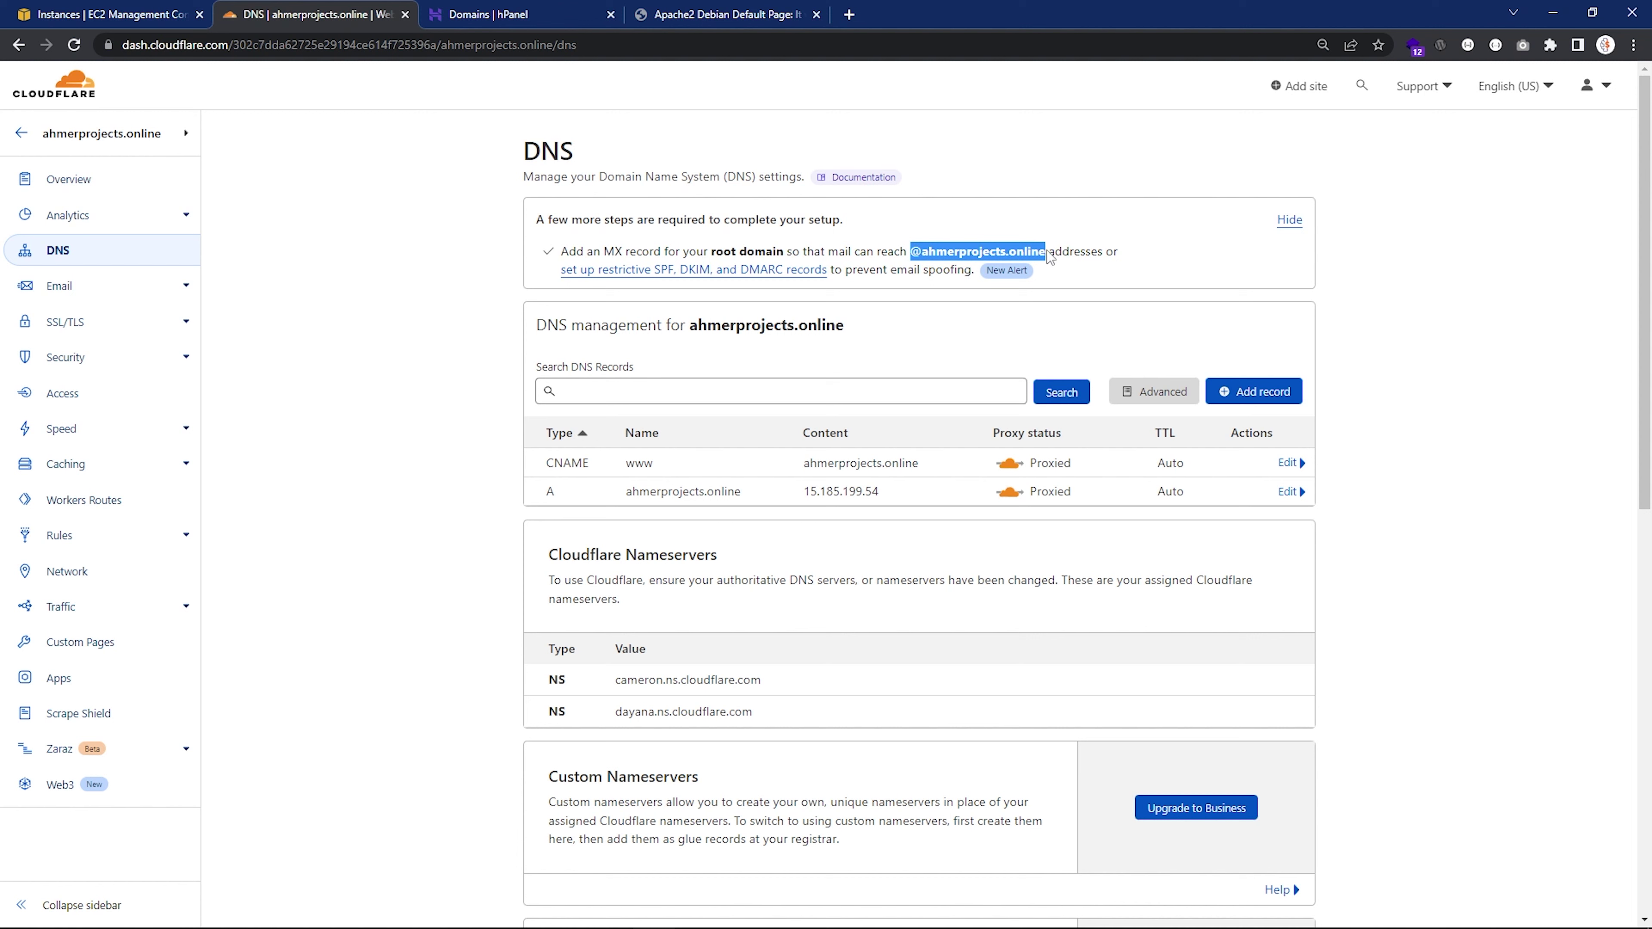
pyautogui.click(899, 254)
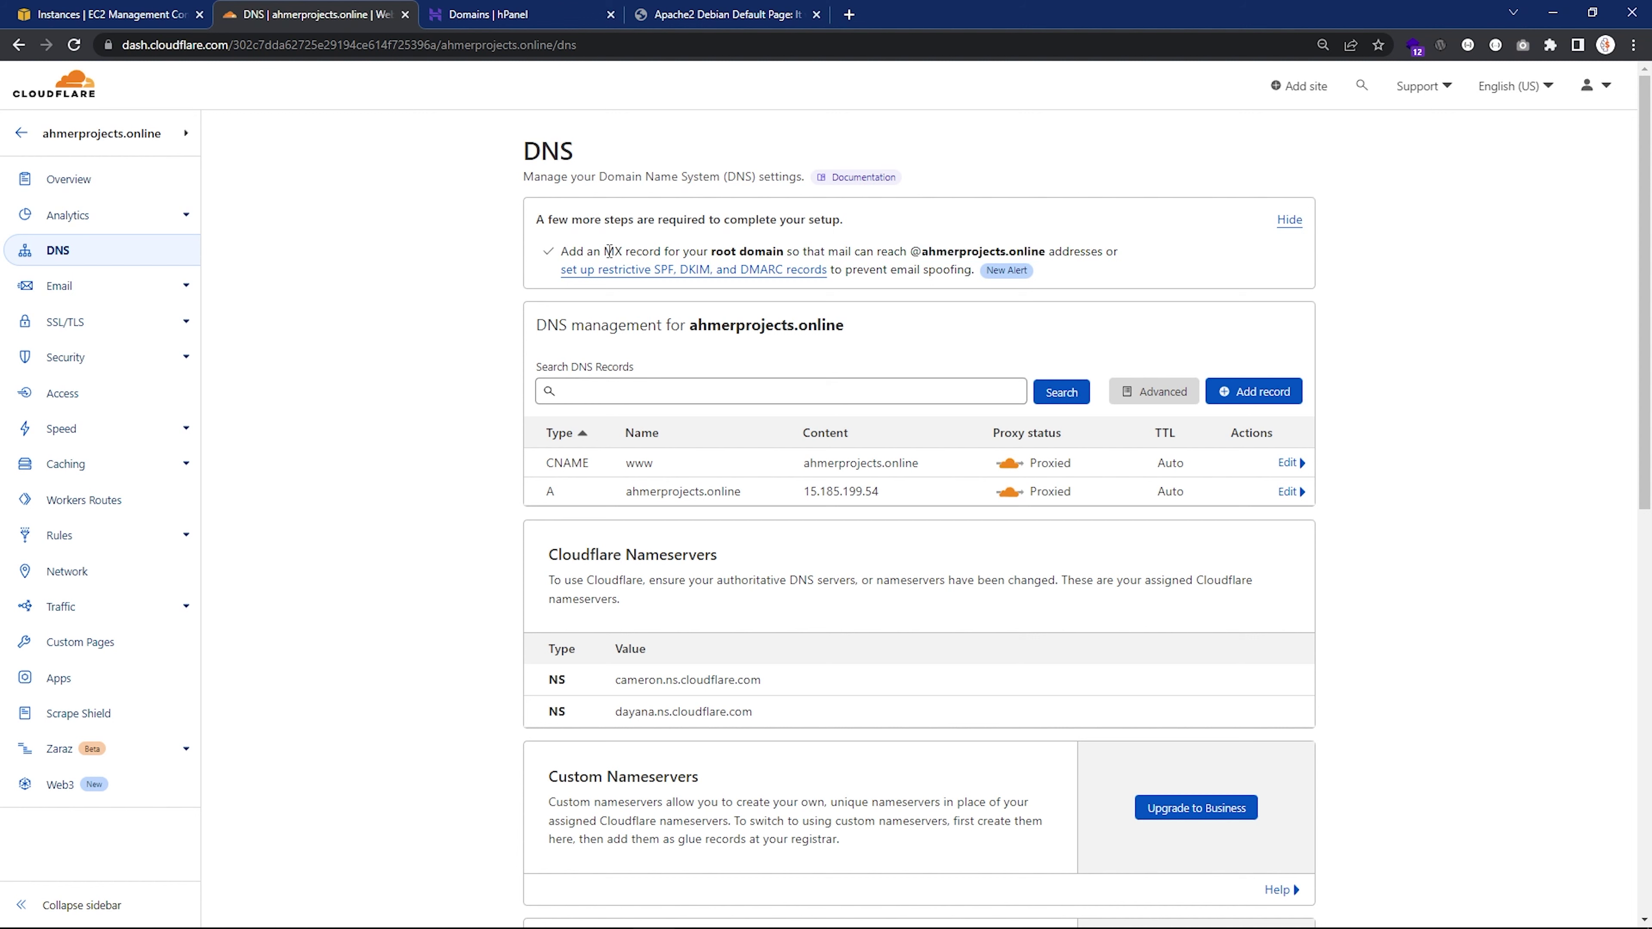
pyautogui.moveTo(604, 252); pyautogui.dragTo(620, 252)
pyautogui.click(513, 547)
pyautogui.click(716, 385)
# Step: Copy the domain name ahmerprojects.online from the DNS management heading and load it in a new browser tab
pyautogui.moveTo(870, 330); pyautogui.dragTo(688, 325)
pyautogui.hotkey('ctrl', 'c')
pyautogui.click(849, 15)
pyautogui.hotkey('ctrl', 'v')
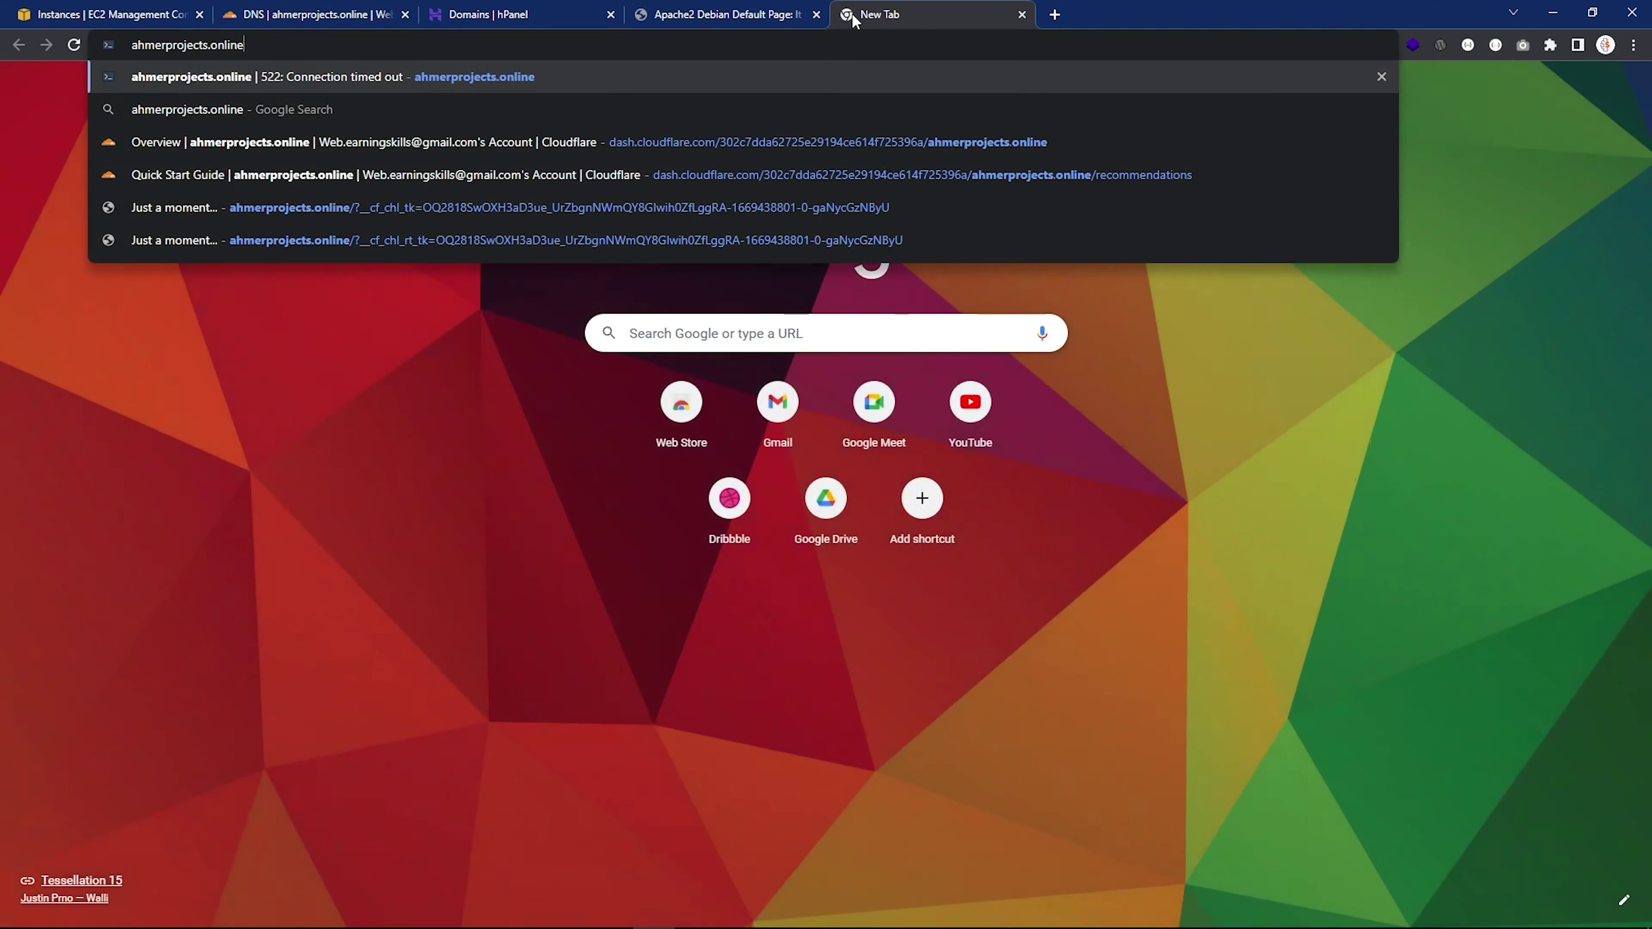
pyautogui.press('Return')
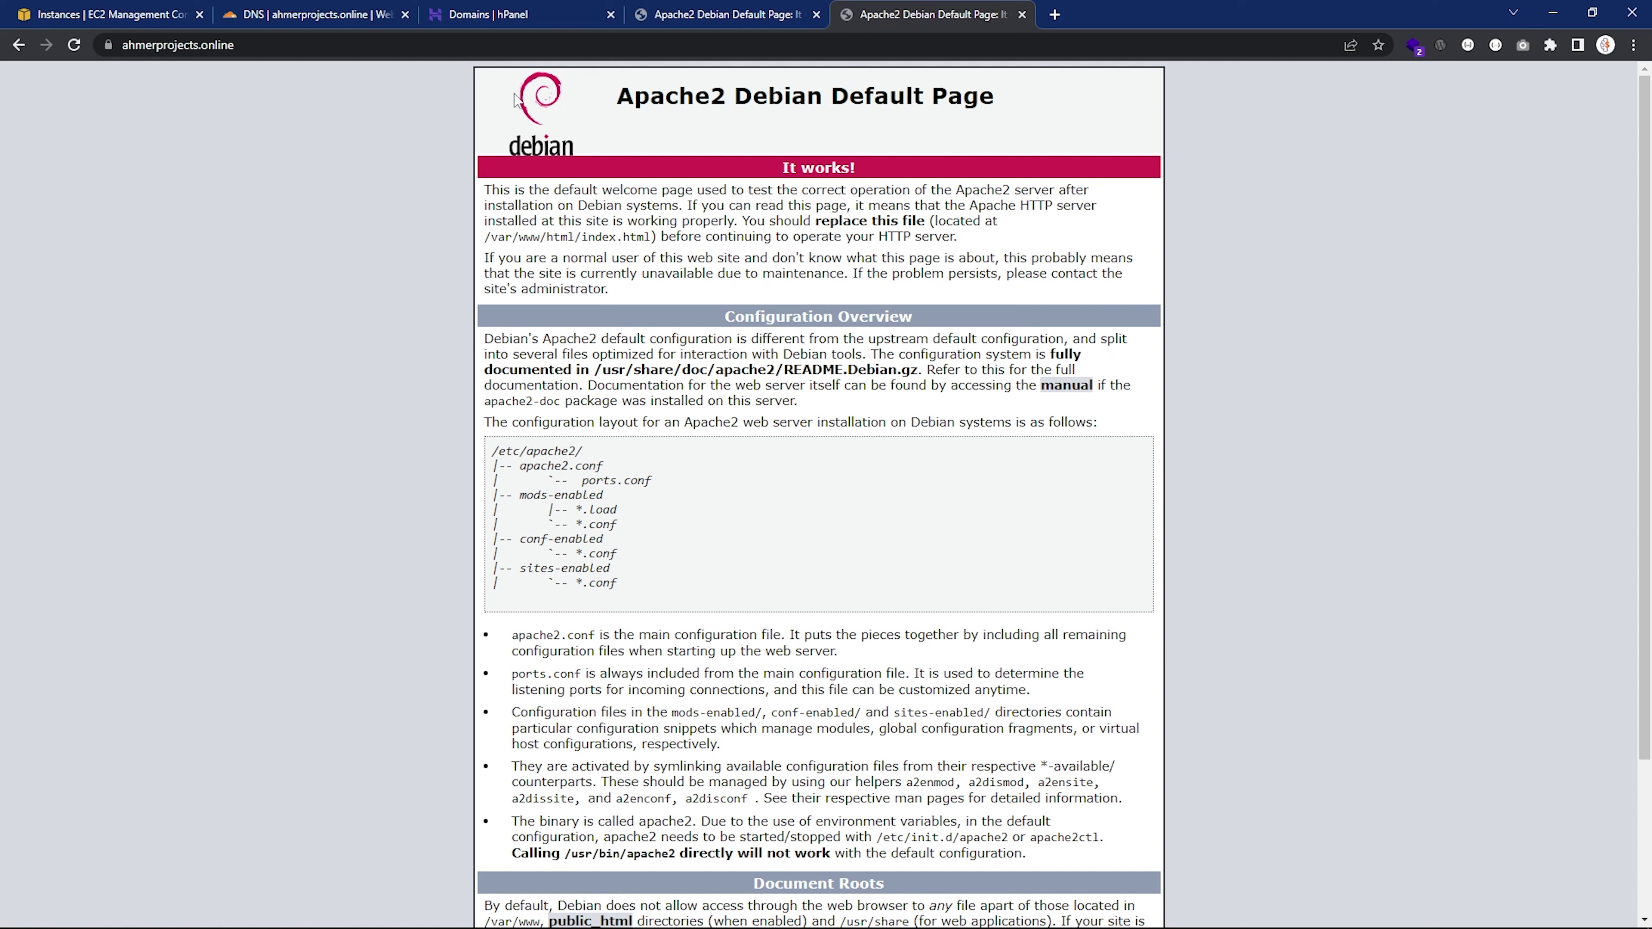
# Step: Check the connection security information for ahmerprojects.online and close the older Apache page tab
pyautogui.click(108, 46)
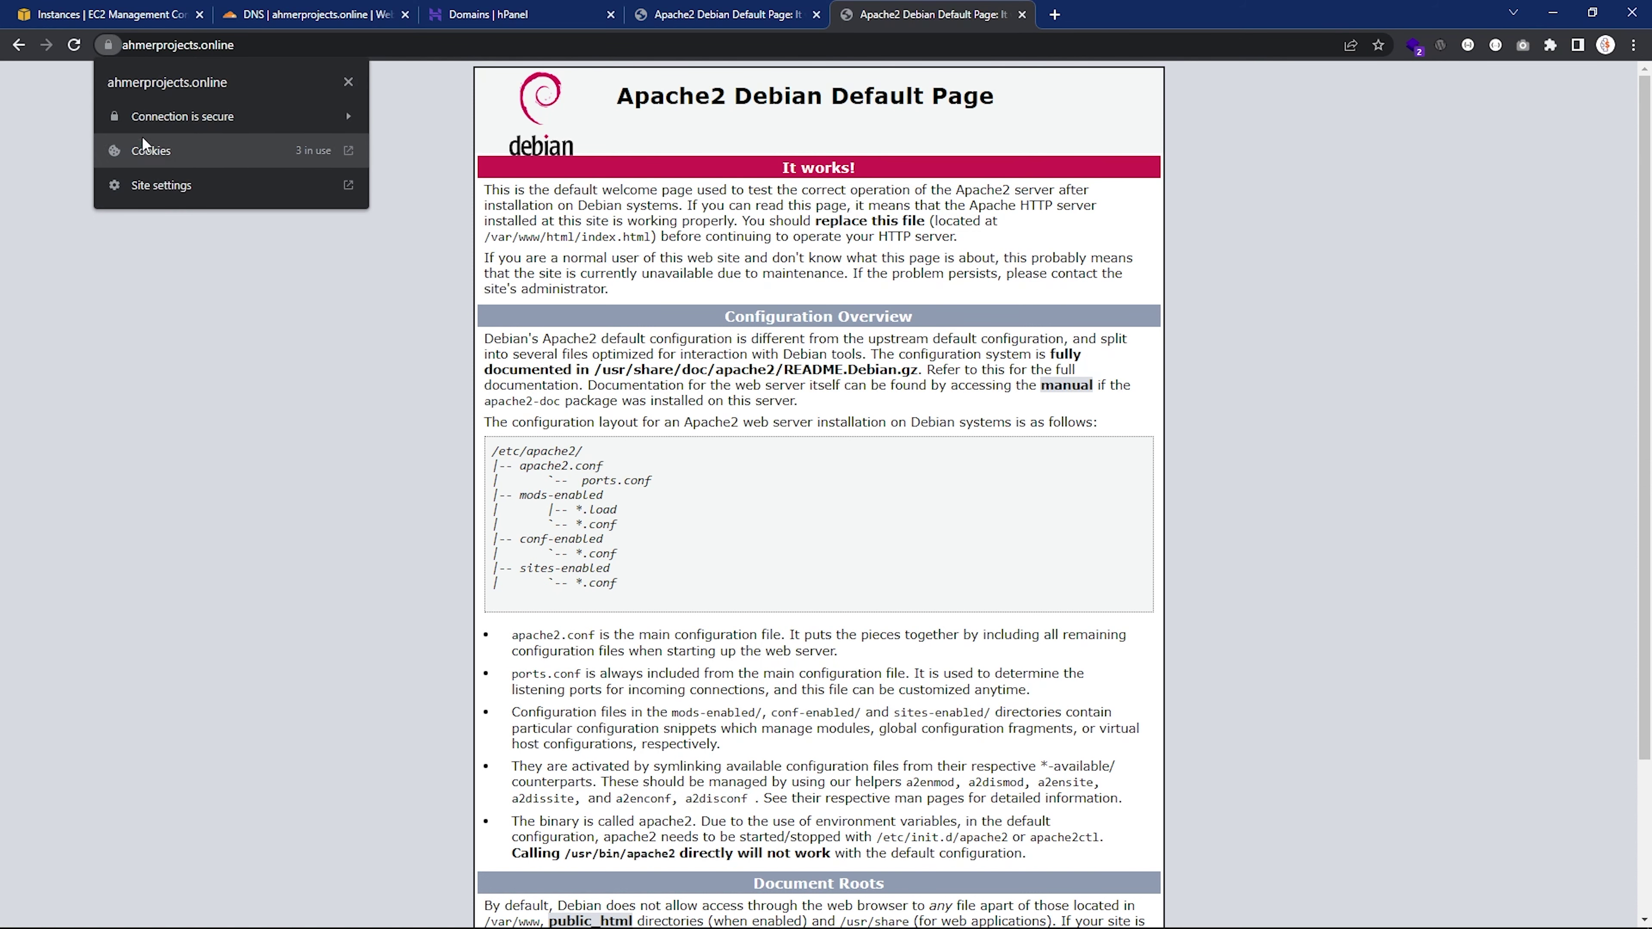
pyautogui.click(204, 313)
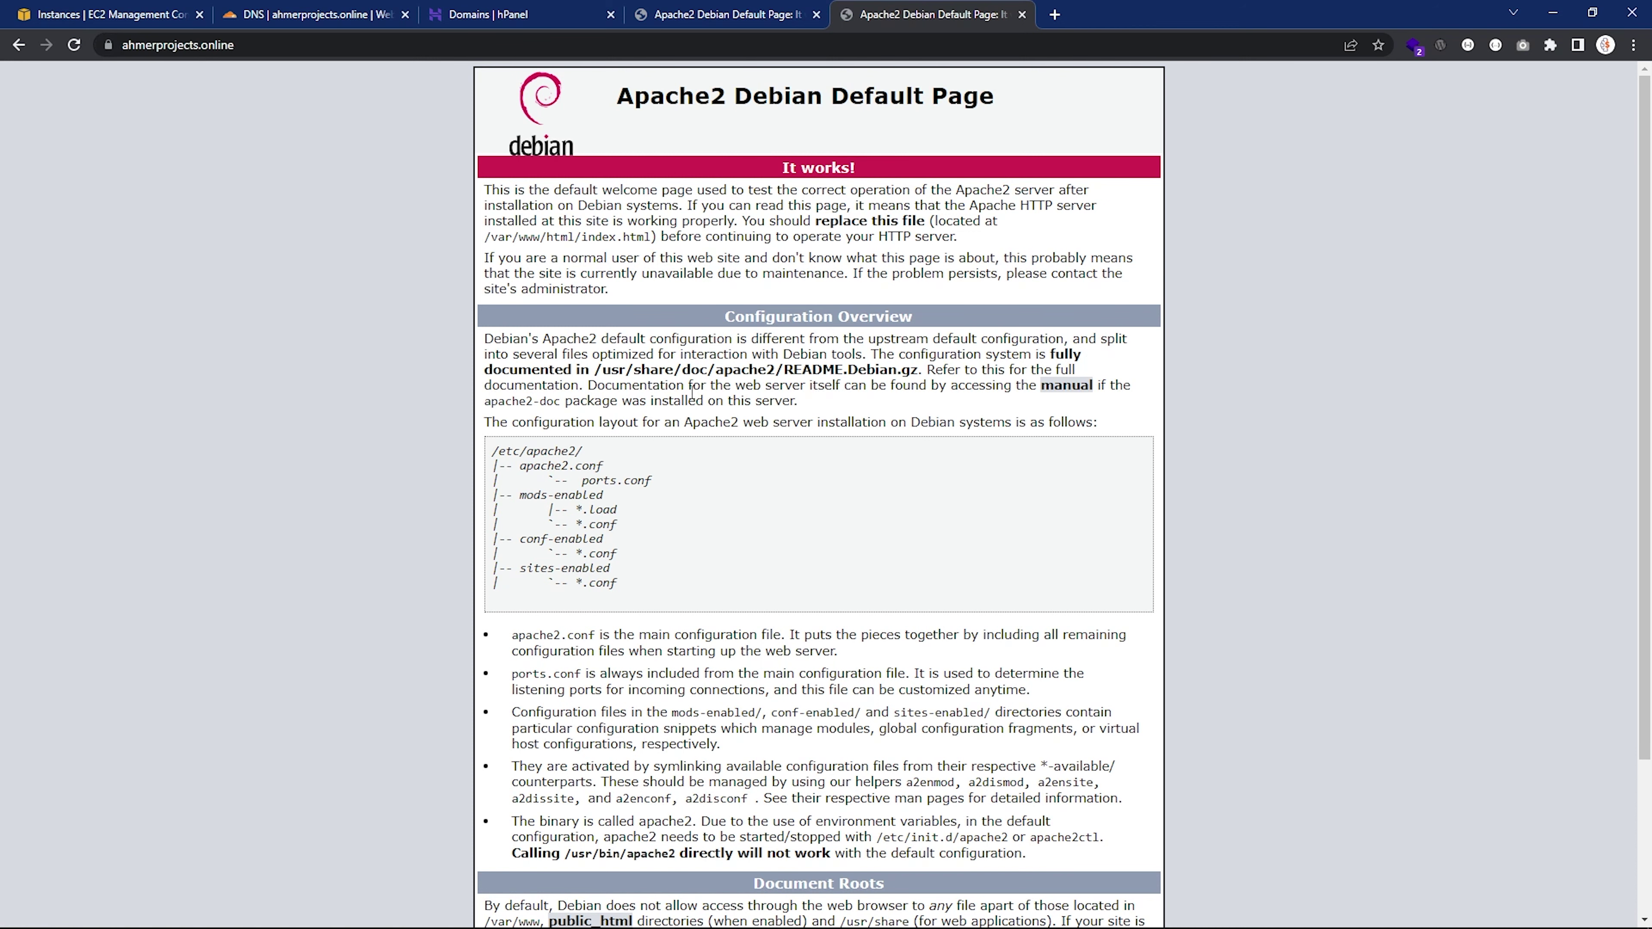
pyautogui.click(816, 14)
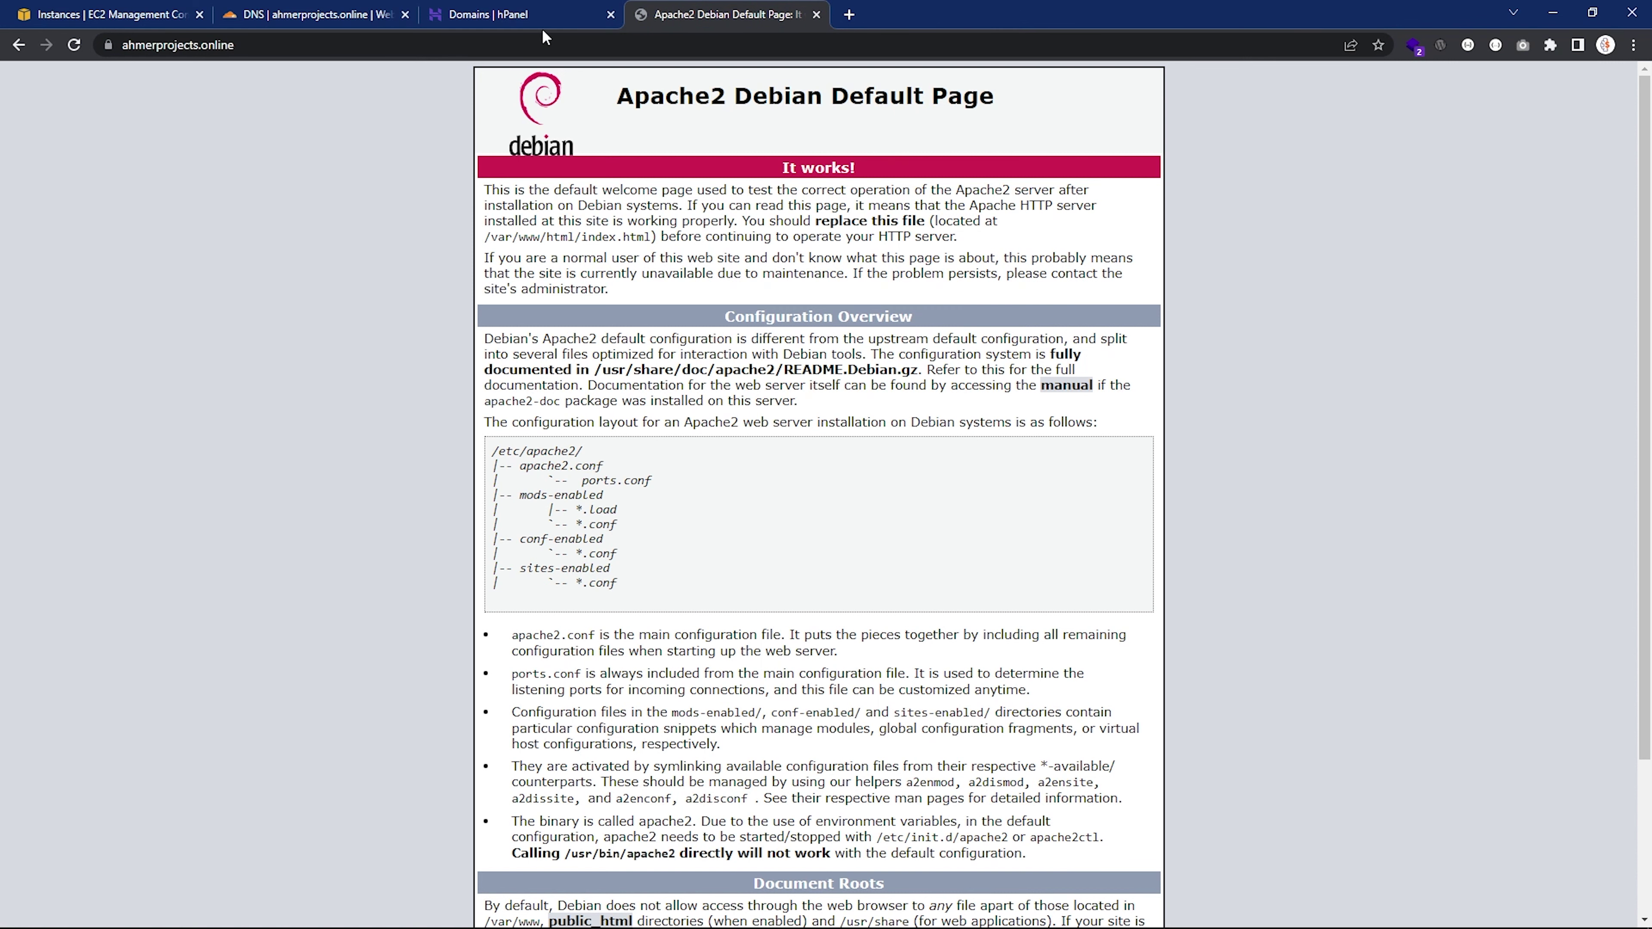
# Step: Review the Under Attack Mode description and DDoS notice on the domain's Cloudflare Overview page, dismissing the Speed Tip banner
pyautogui.click(287, 14)
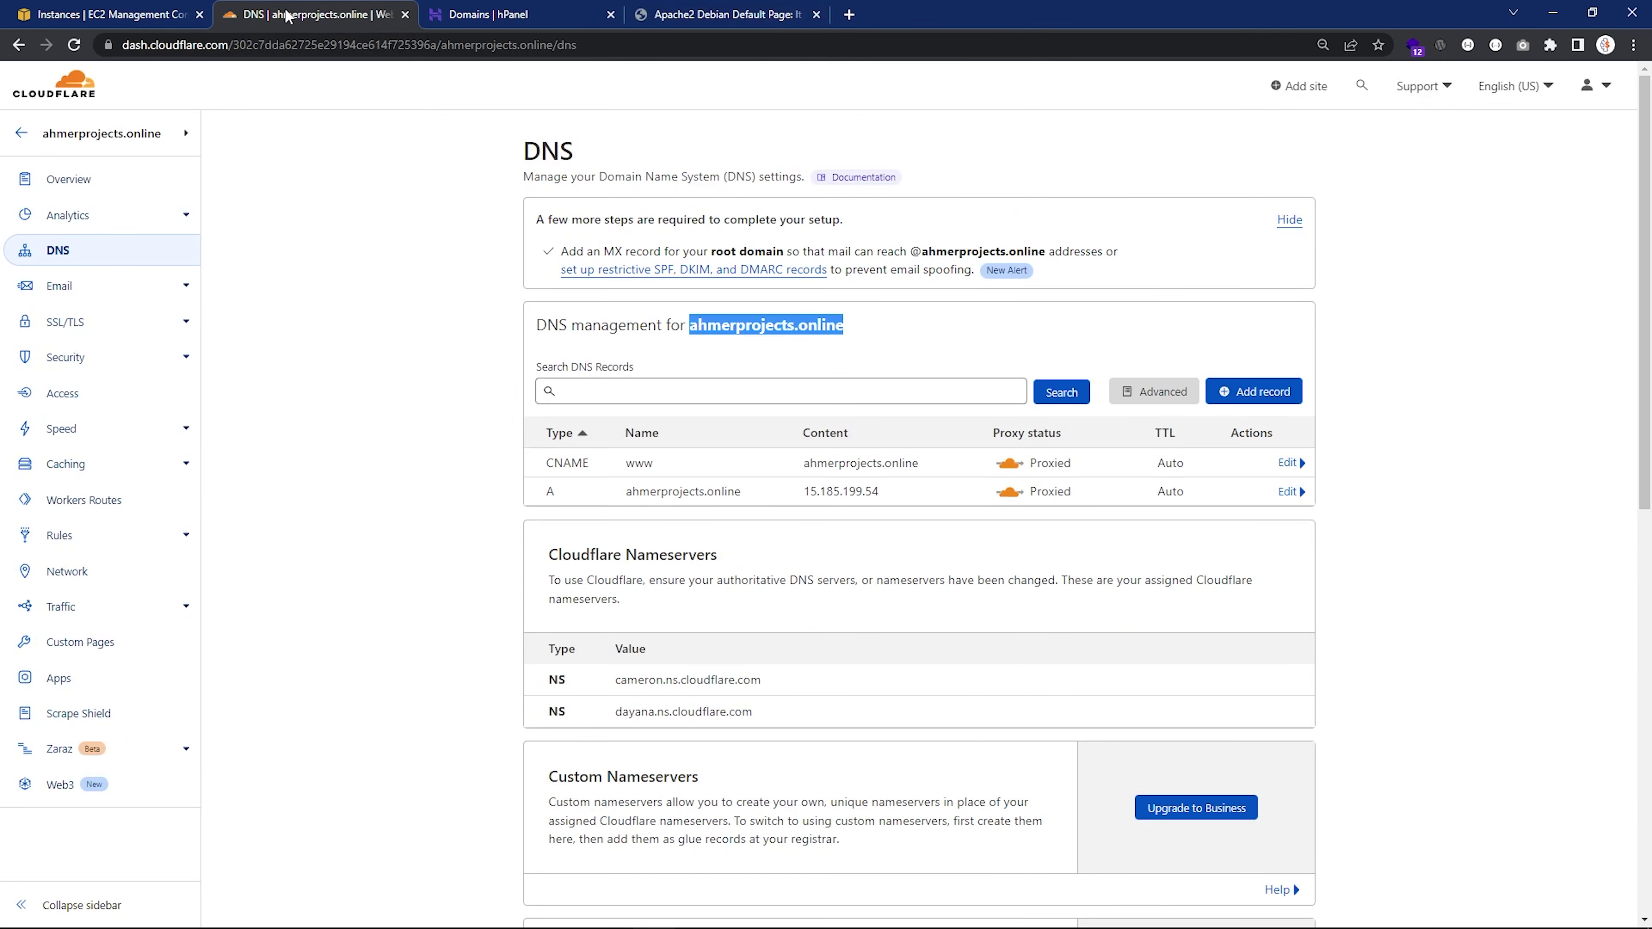
pyautogui.click(90, 189)
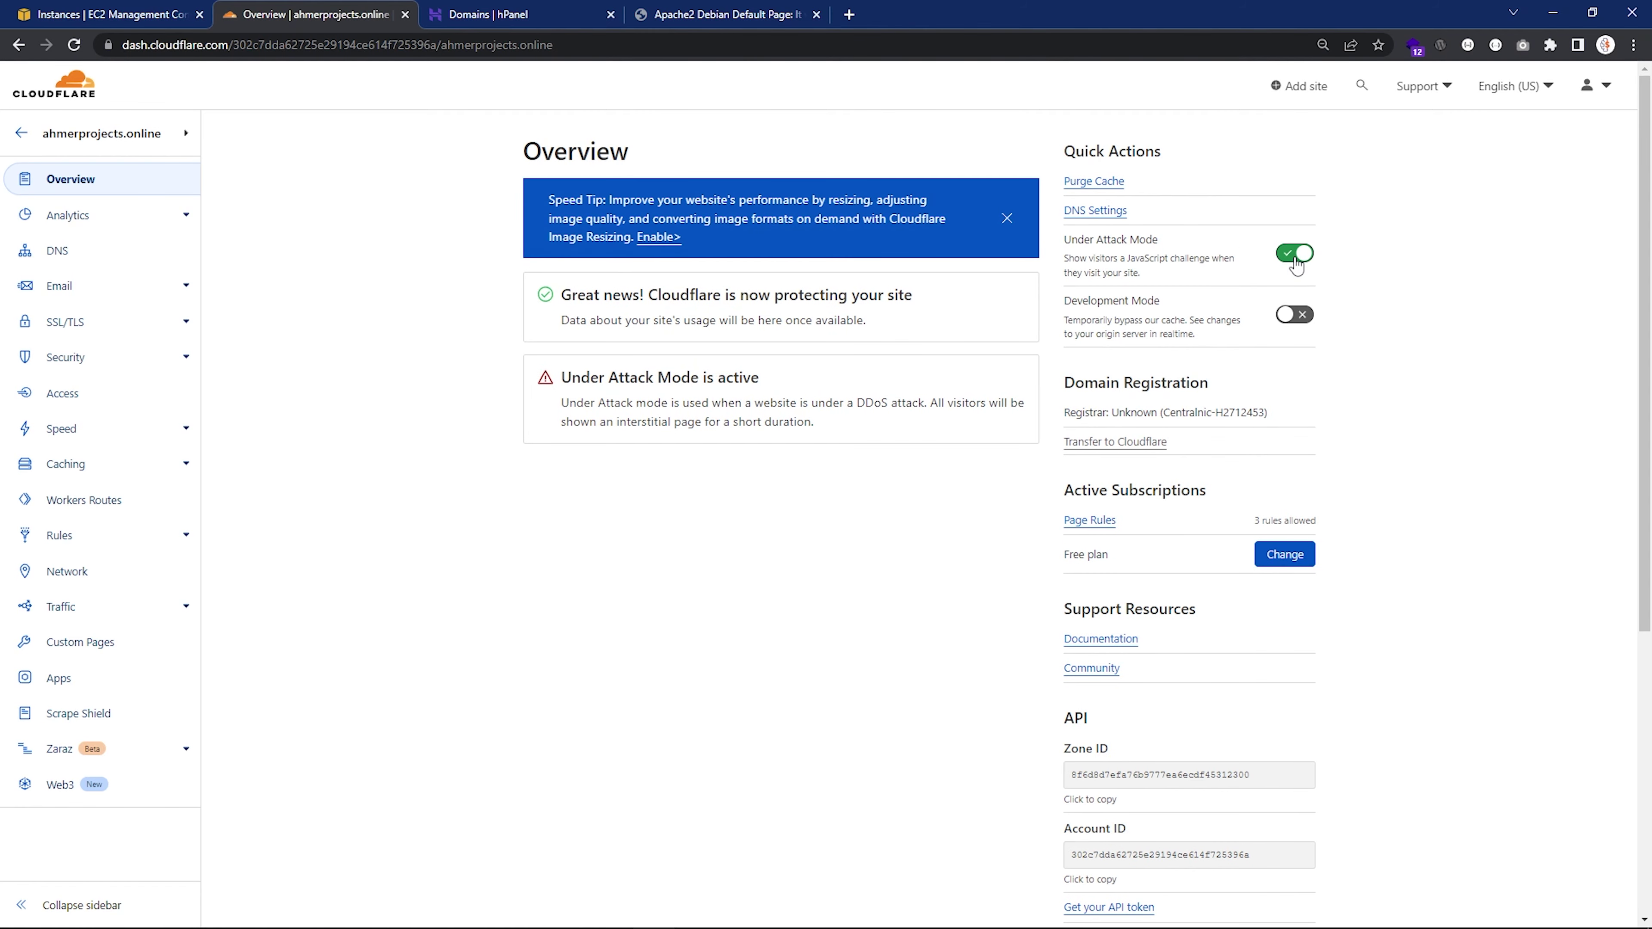
pyautogui.moveTo(1169, 278); pyautogui.dragTo(1070, 261)
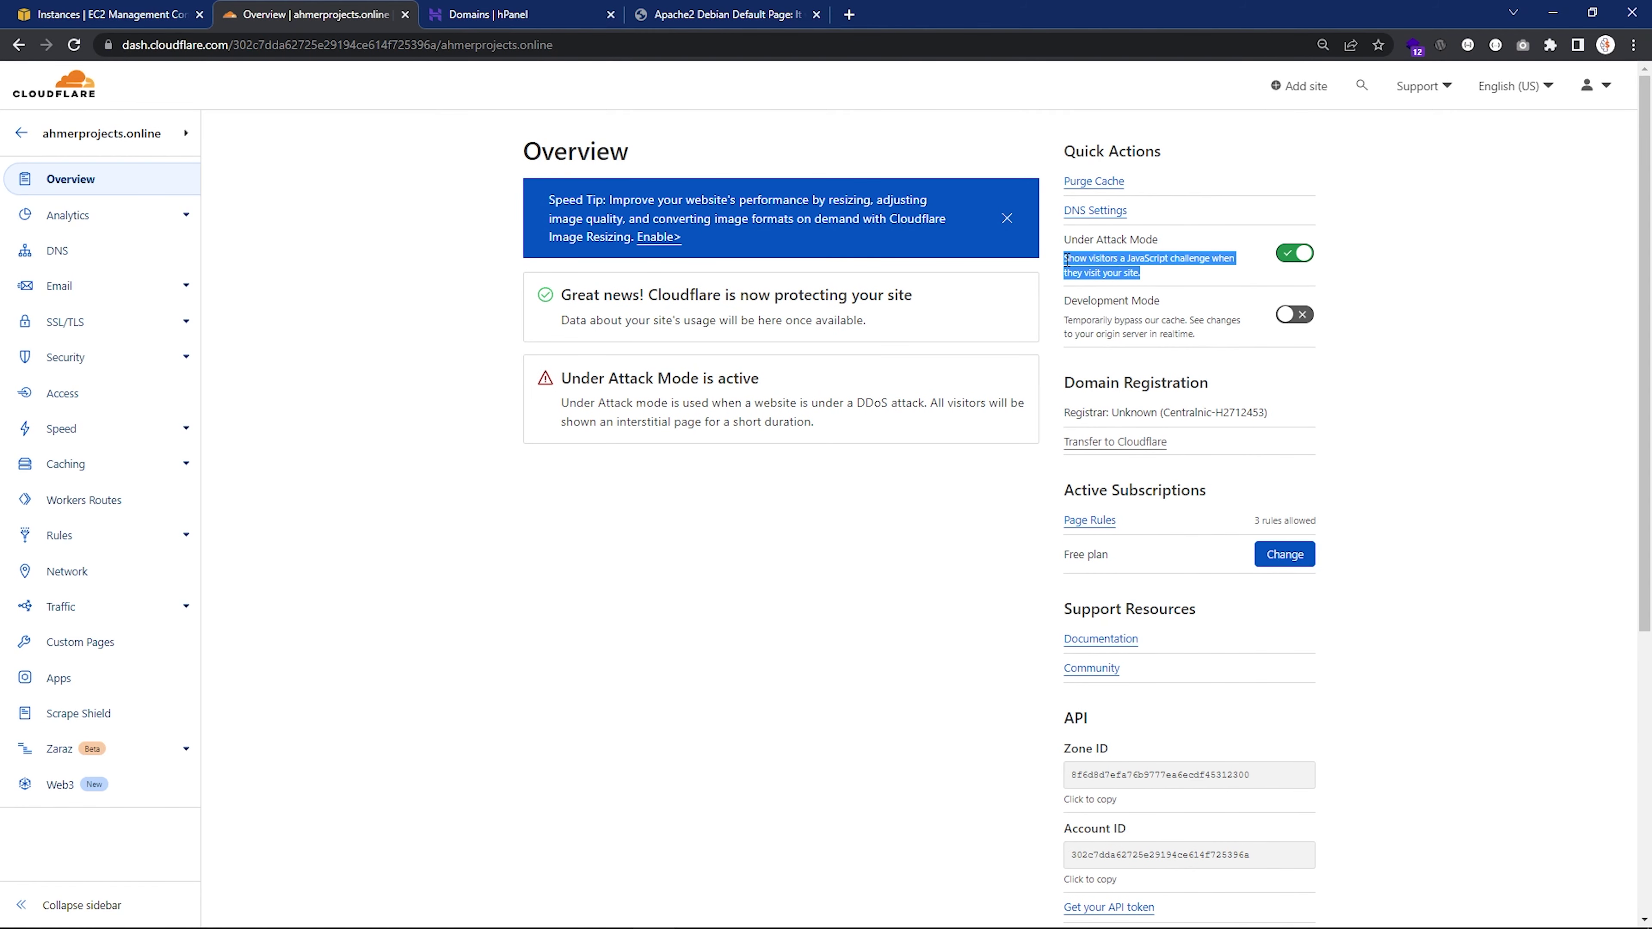
pyautogui.click(1165, 269)
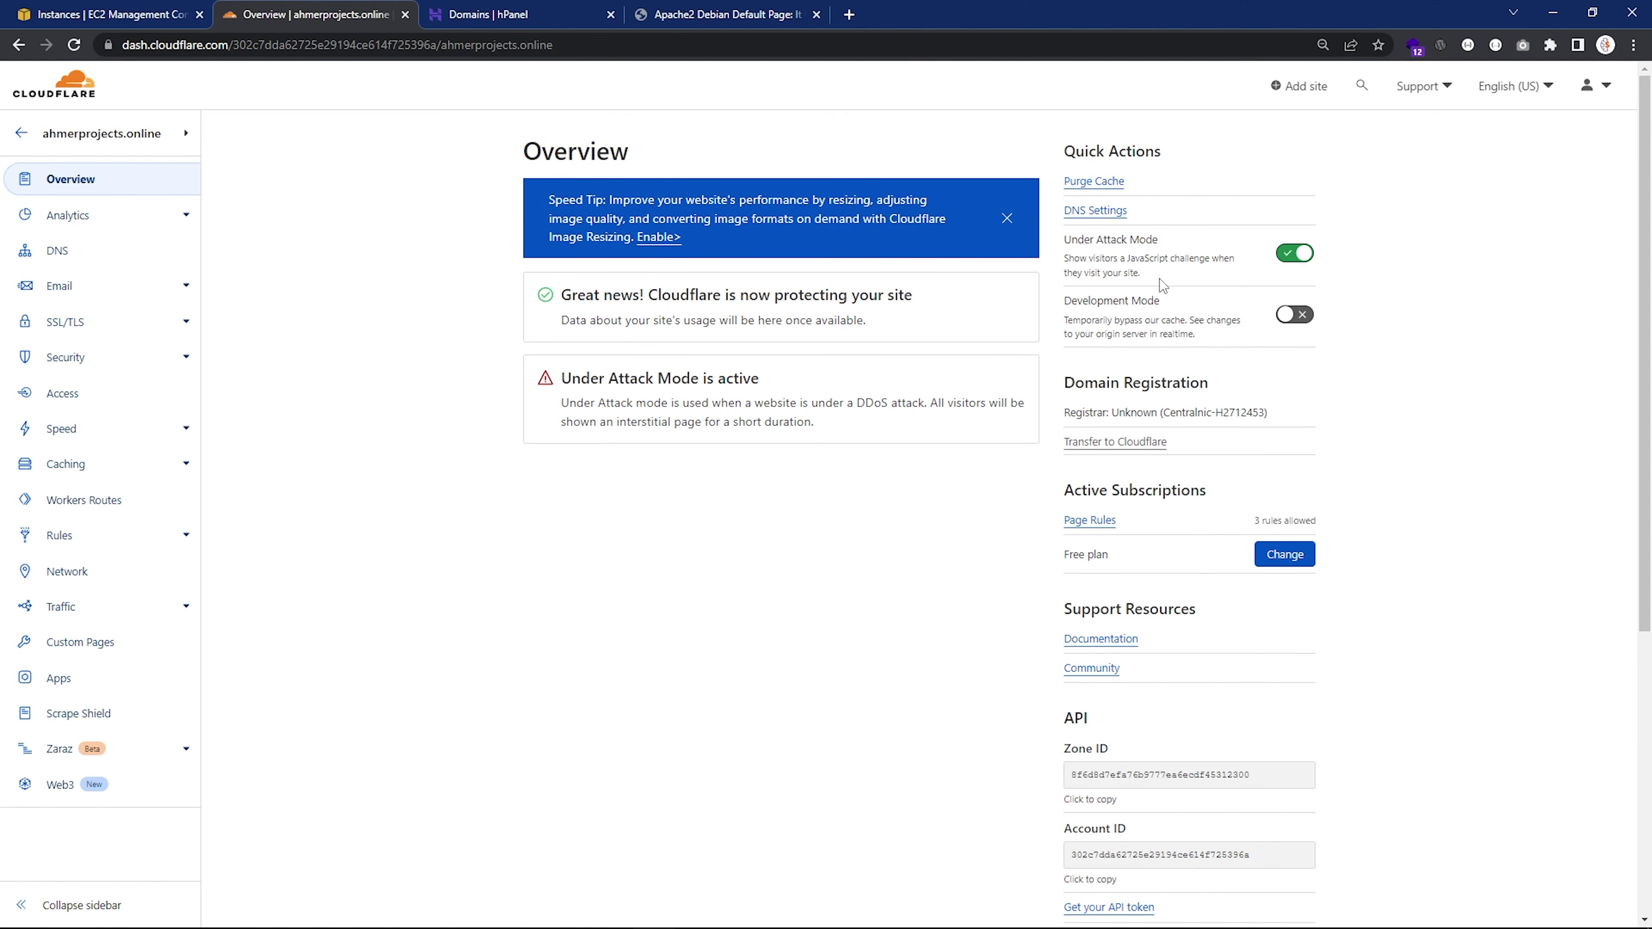
pyautogui.moveTo(1160, 280); pyautogui.dragTo(1060, 266)
pyautogui.click(1160, 272)
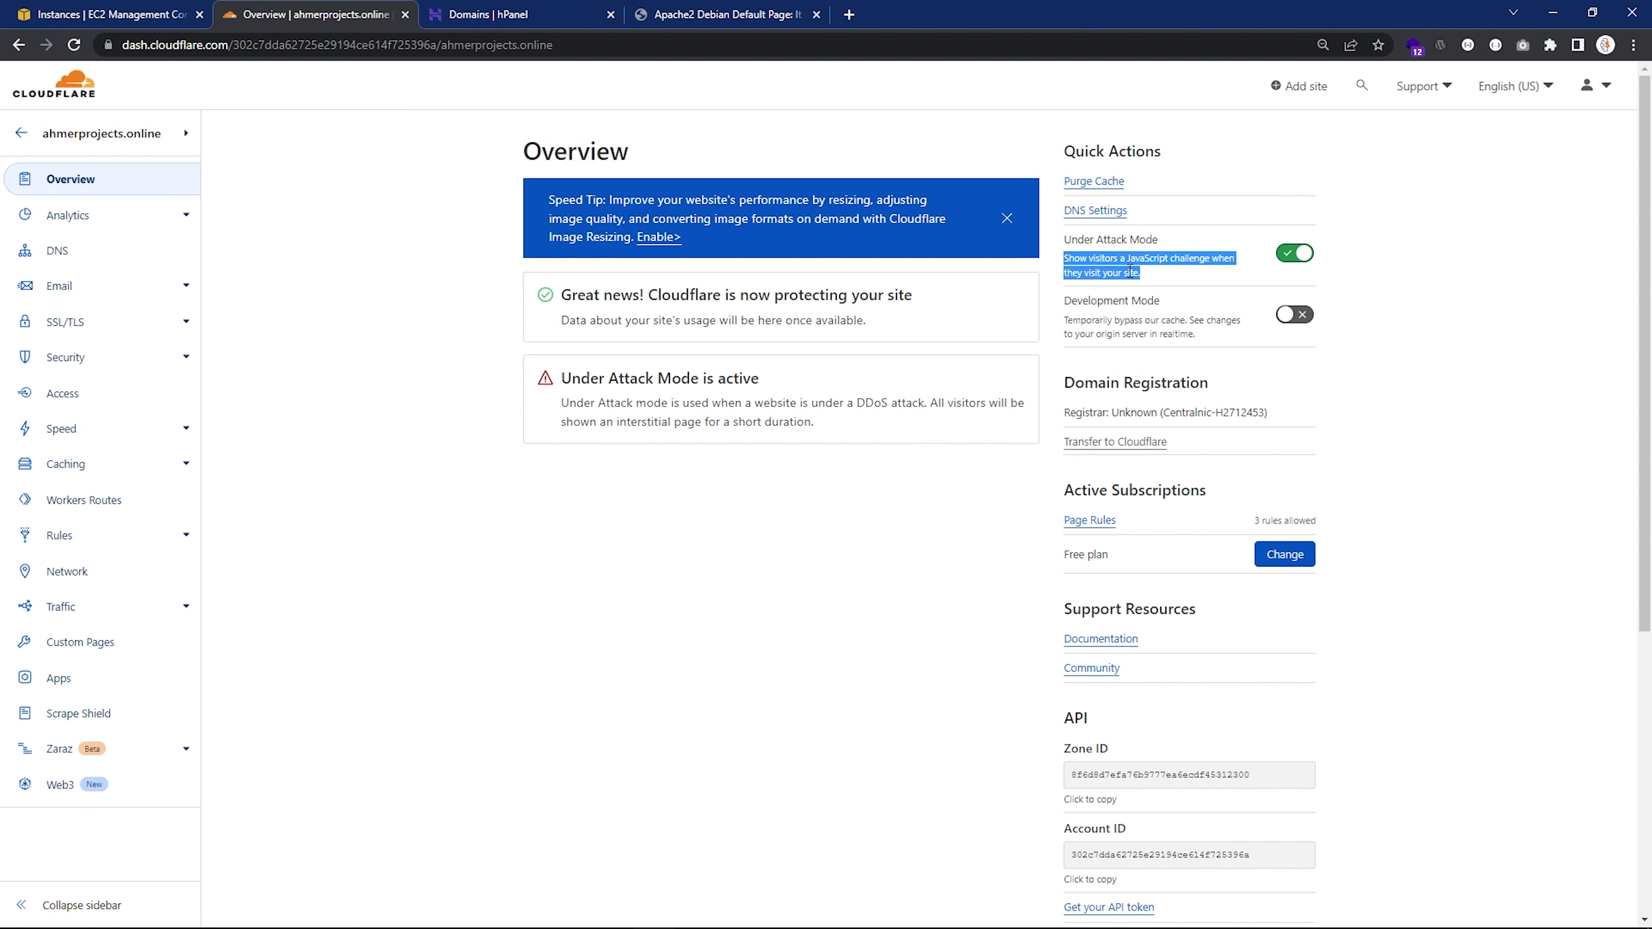
pyautogui.click(1145, 269)
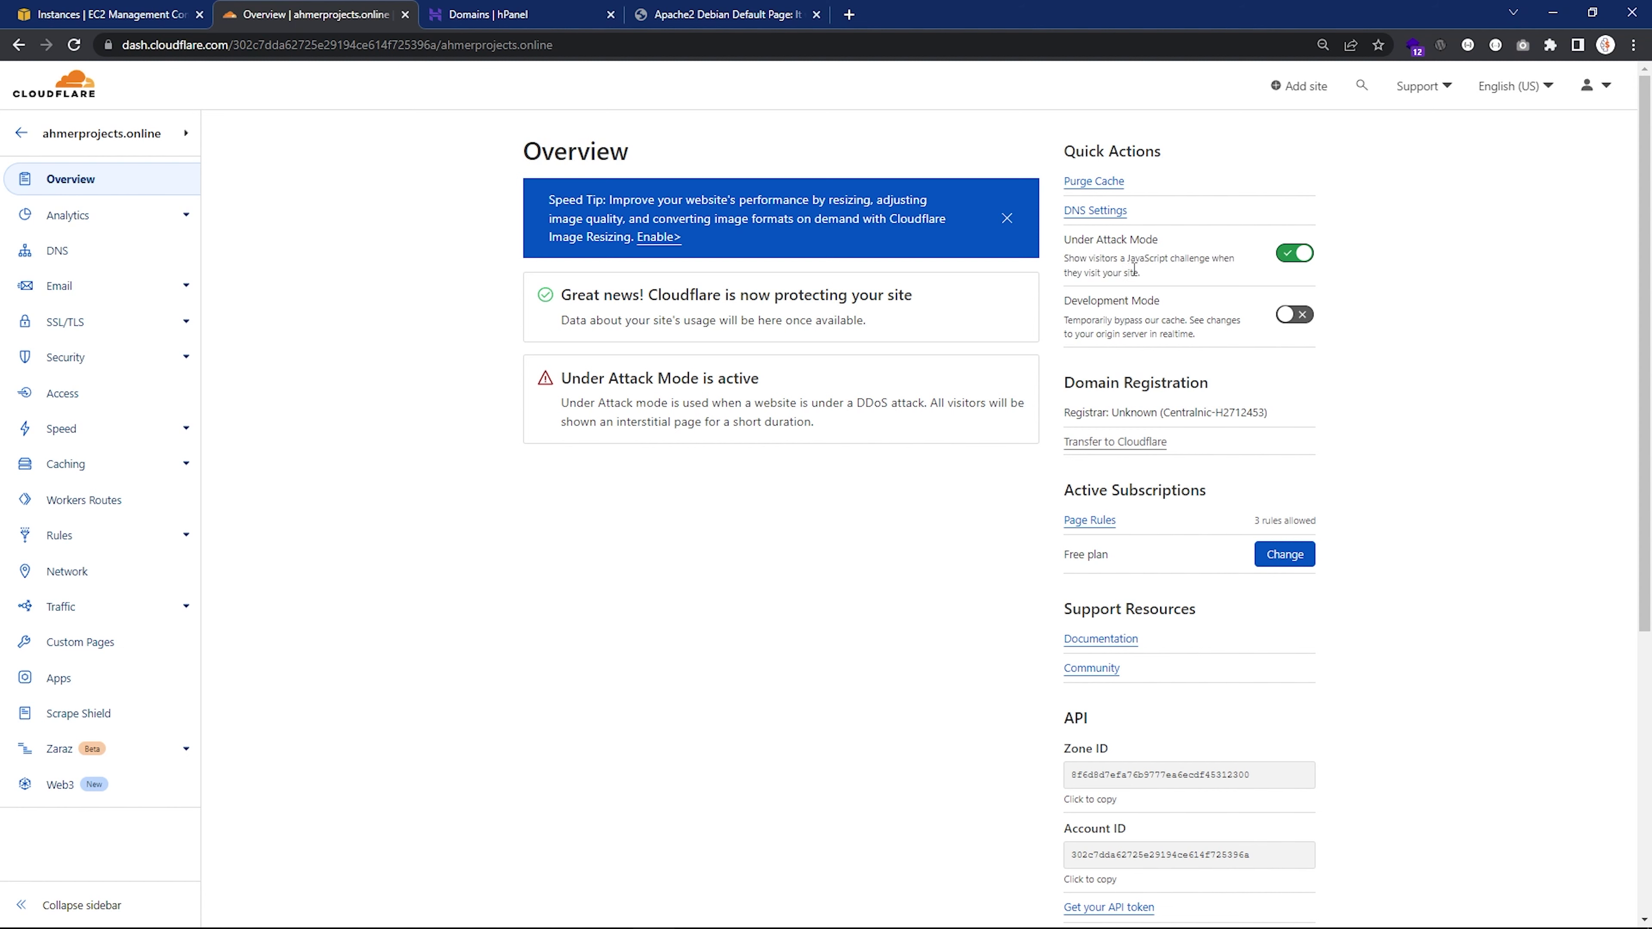
pyautogui.click(1007, 219)
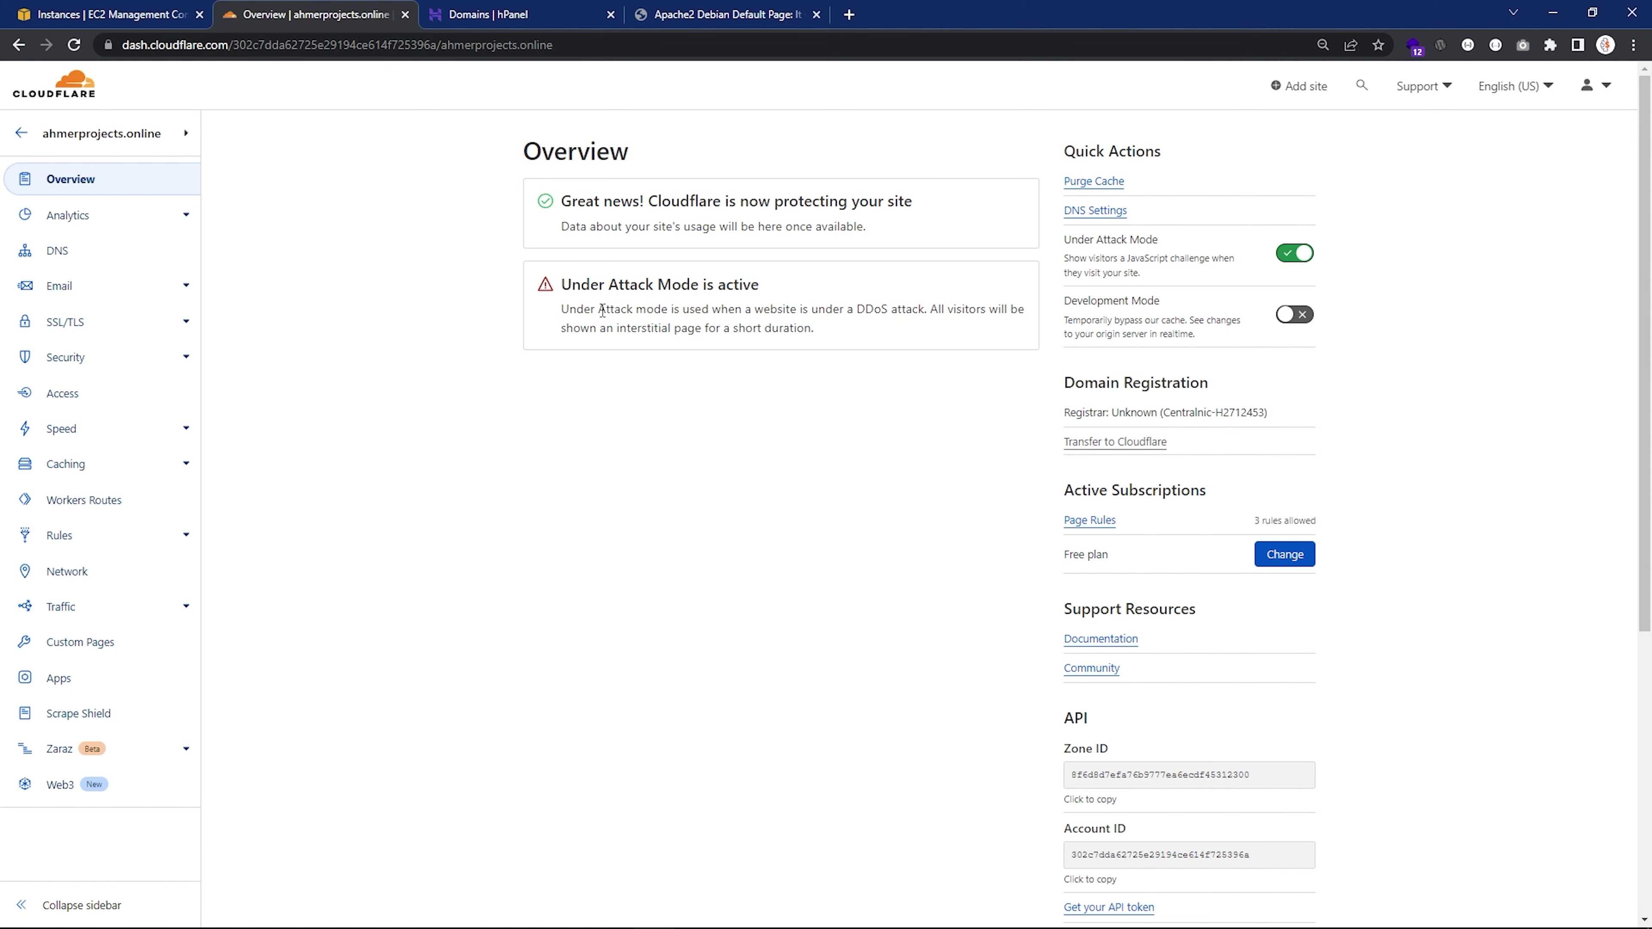
pyautogui.moveTo(856, 310); pyautogui.dragTo(924, 309)
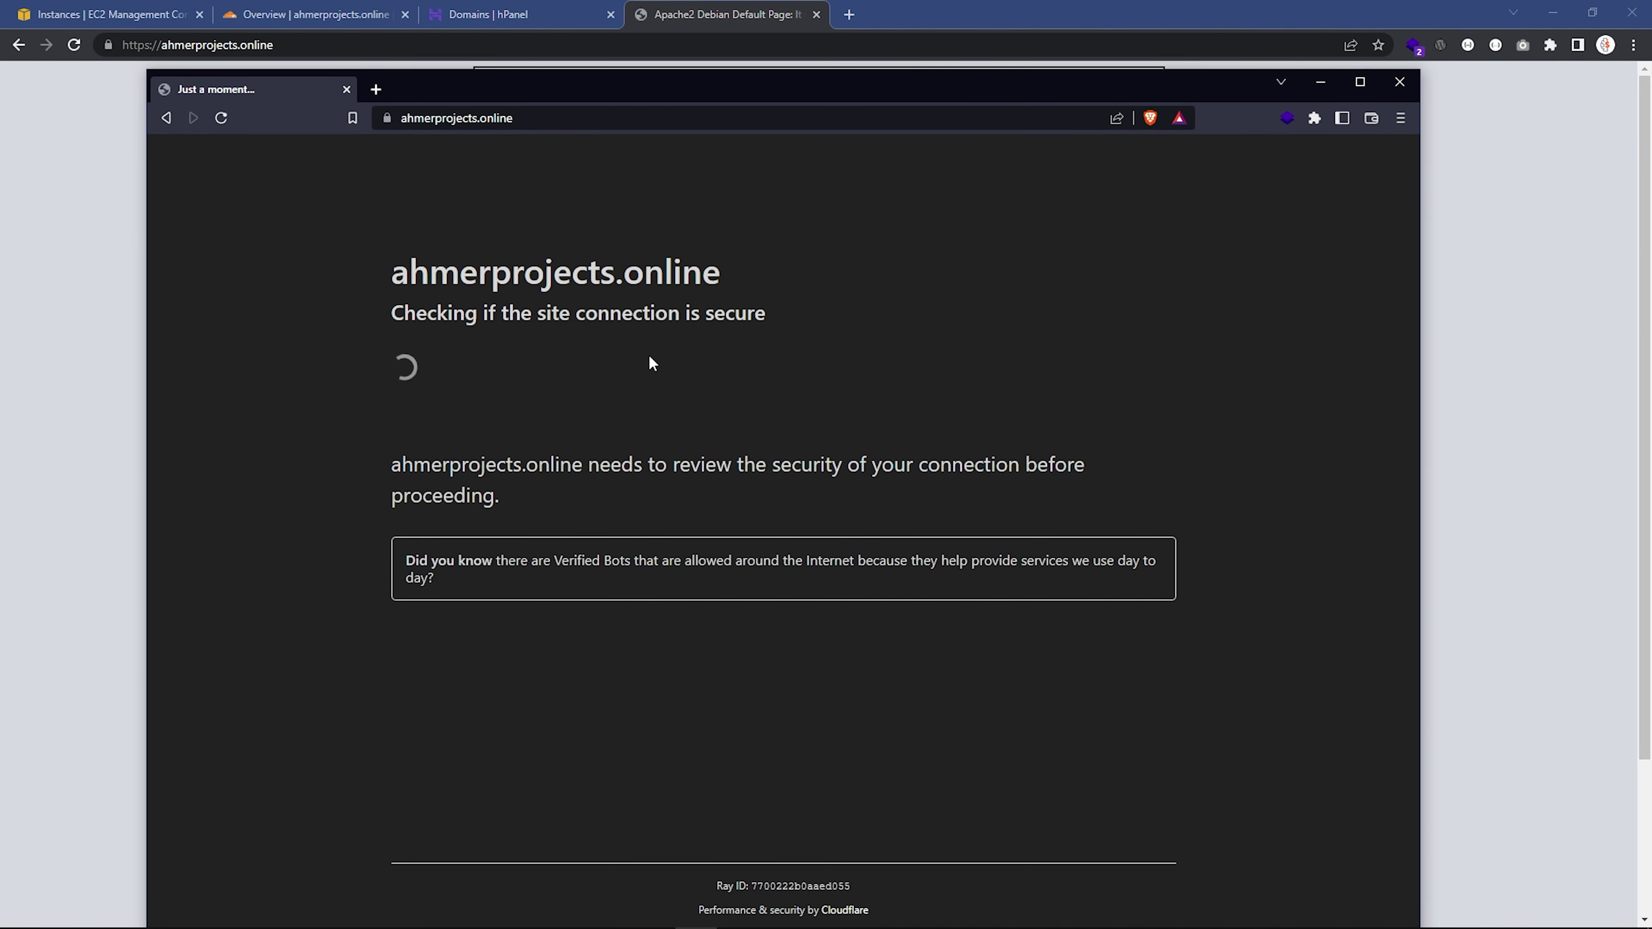
# Step: Maximize the second browser window loading ahmerprojects.online to view the site past Cloudflare's visitor check
pyautogui.doubleClick(1203, 91)
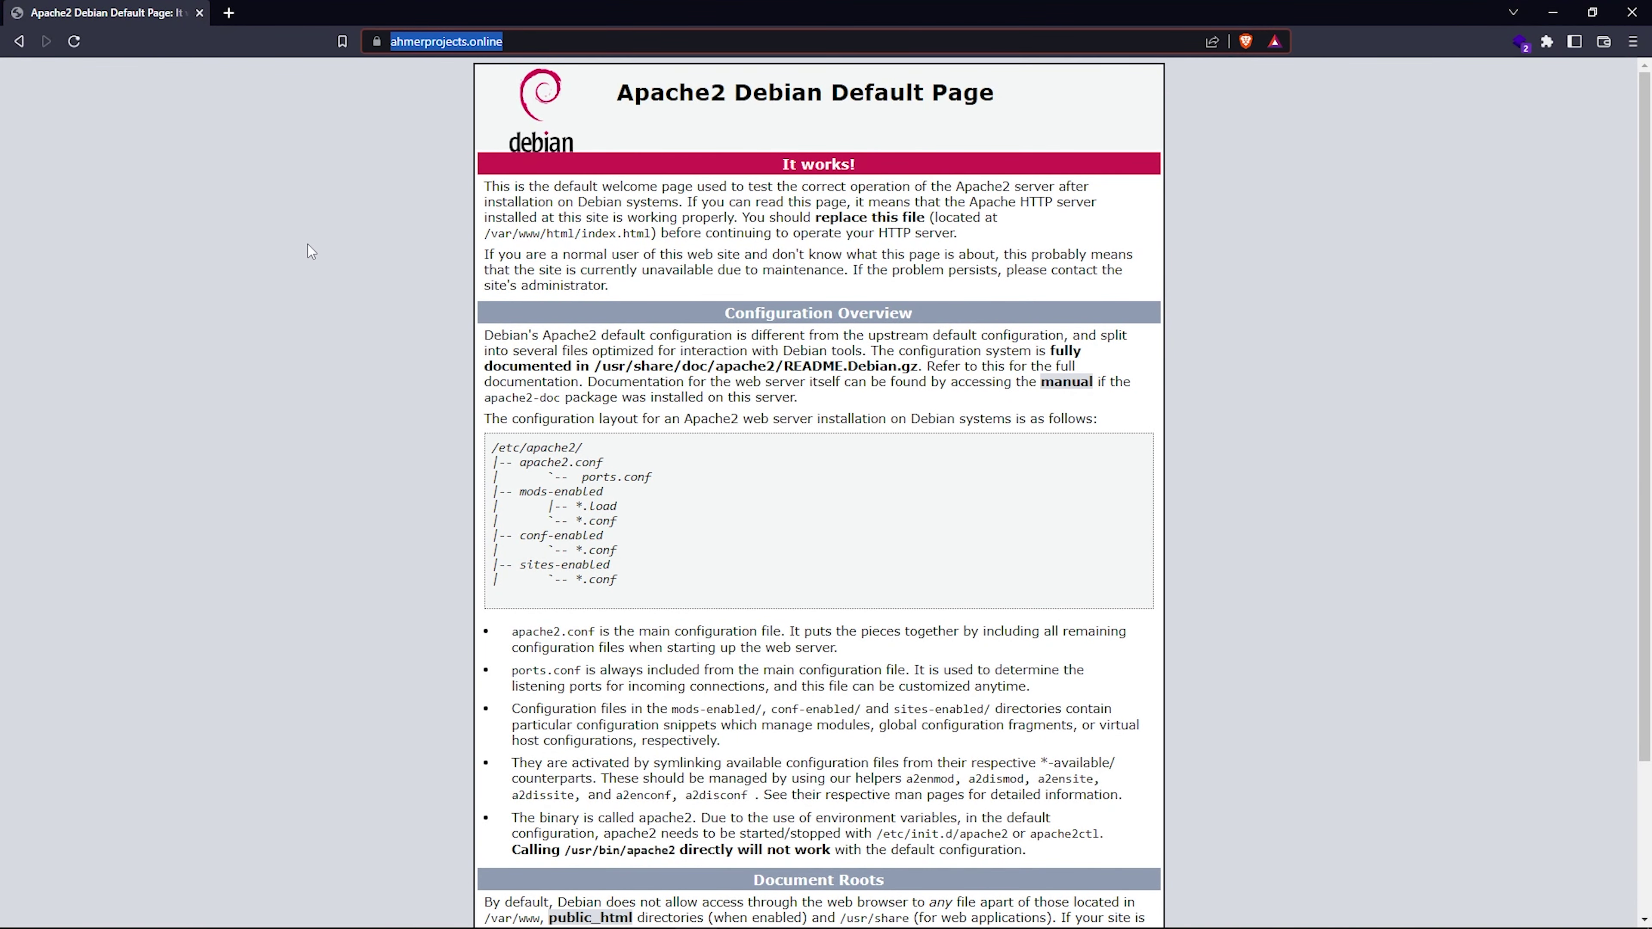